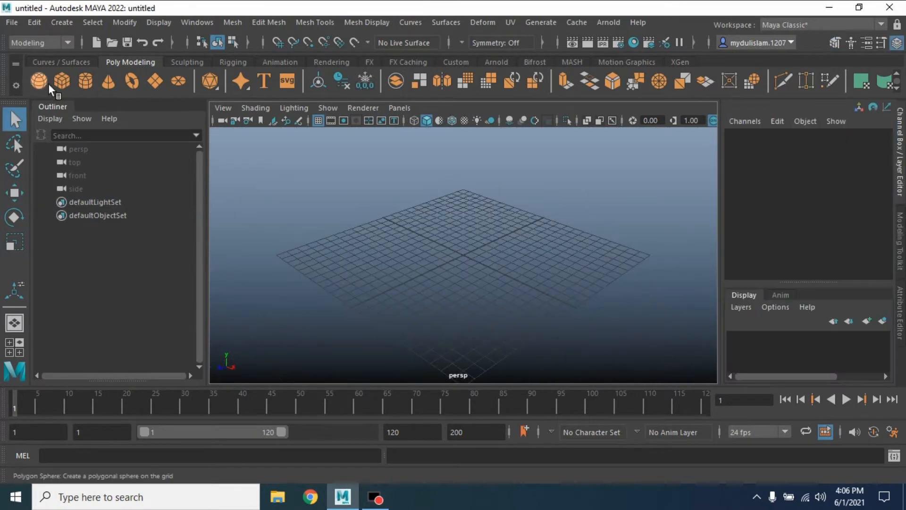
# Step: Create a polygon sphere at the origin and set its Rotate Z to 90
pyautogui.click(48, 83)
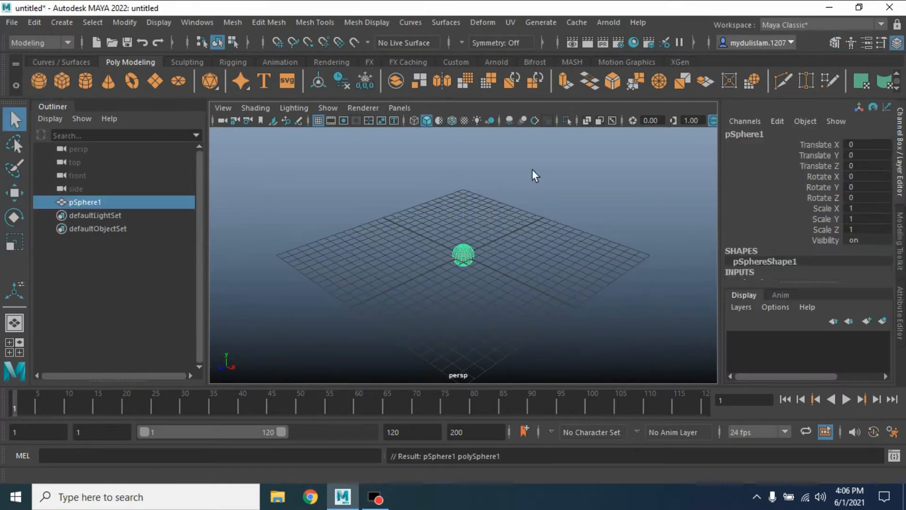
pyautogui.click(847, 197)
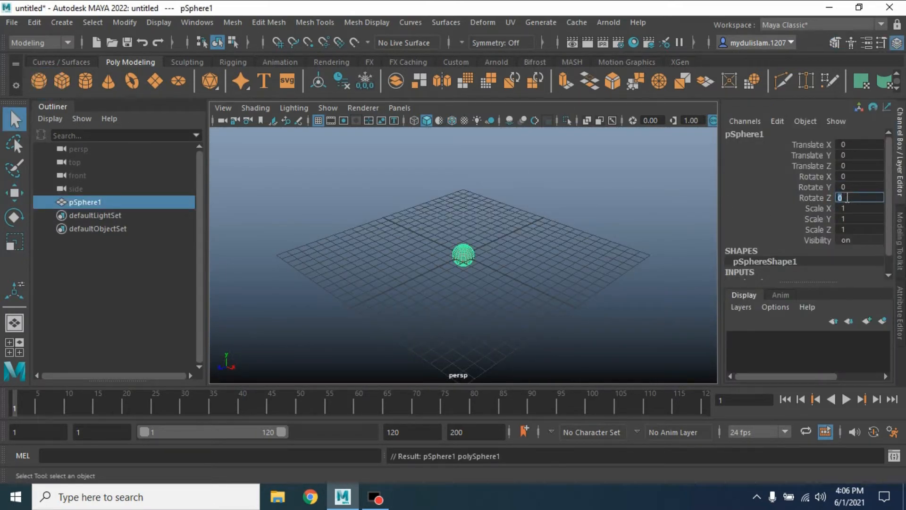
pyautogui.write('9')
pyautogui.press('Return')
pyautogui.scroll(8, 491, 275)
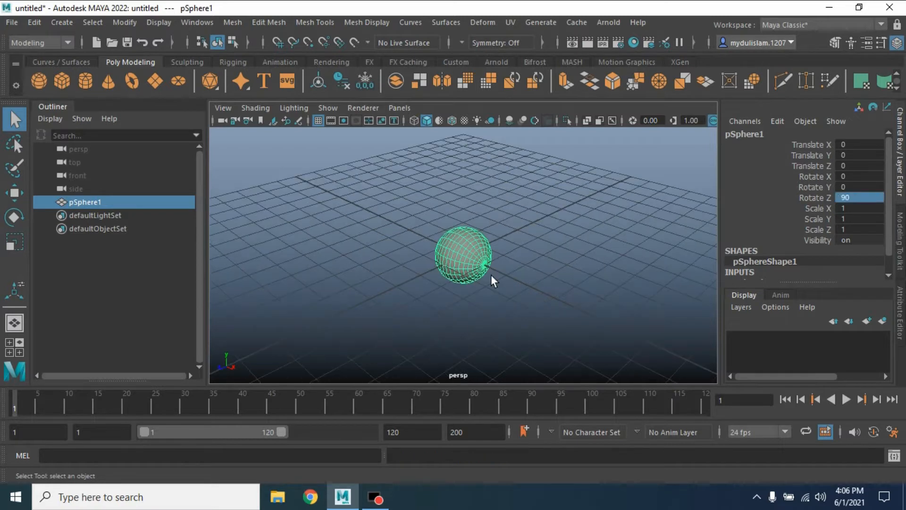
# Step: Extrude the ring of faces around the sphere's pole on the X side with a Local Translate Z of -0.08
pyautogui.click(835, 43)
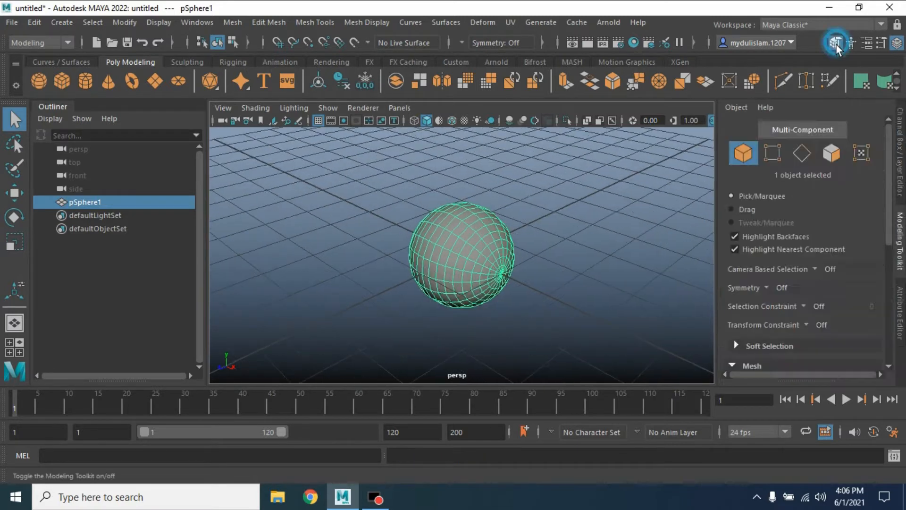
pyautogui.click(831, 155)
pyautogui.scroll(3, 556, 294)
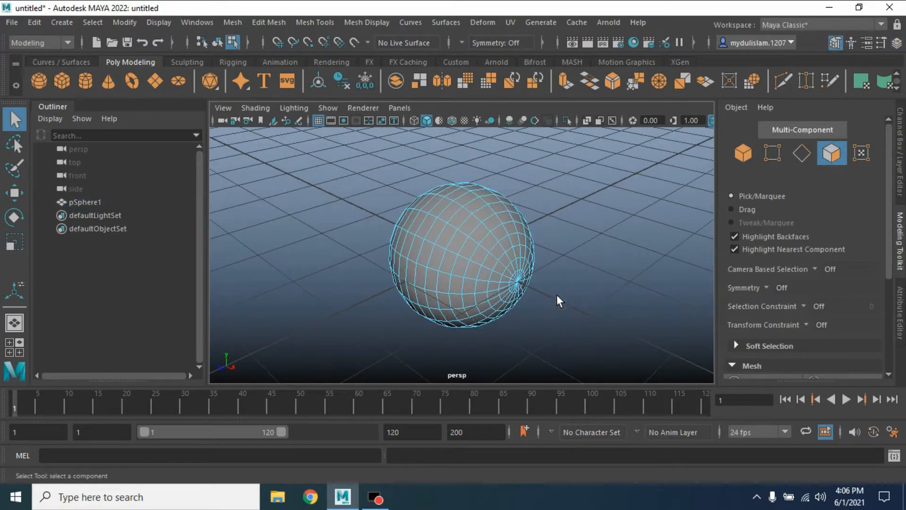
pyautogui.click(470, 275)
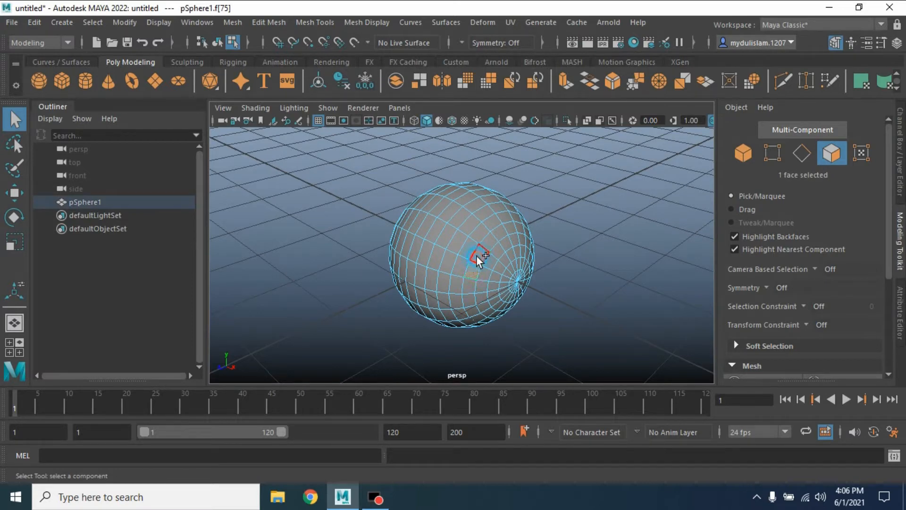
pyautogui.keyDown('shift'); pyautogui.doubleClick(477, 256); pyautogui.keyUp('shift')
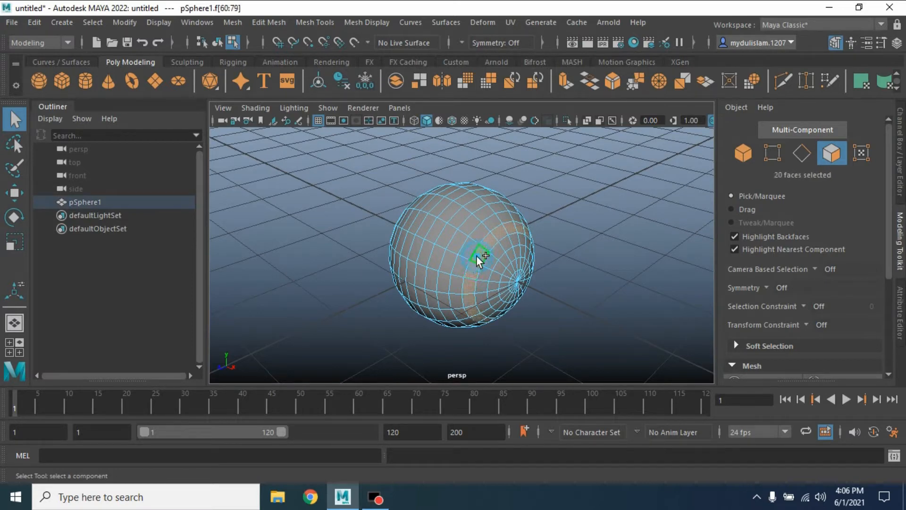
pyautogui.click(564, 82)
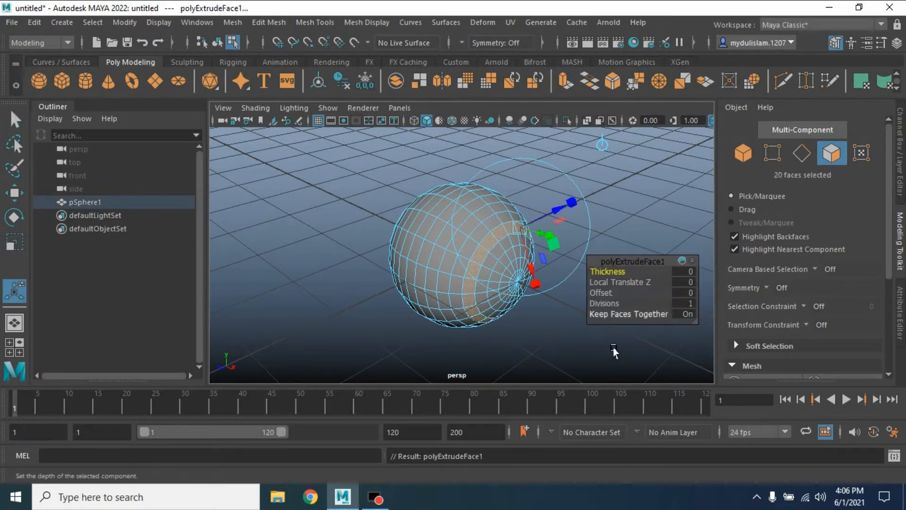
pyautogui.click(683, 282)
pyautogui.write('-0.0')
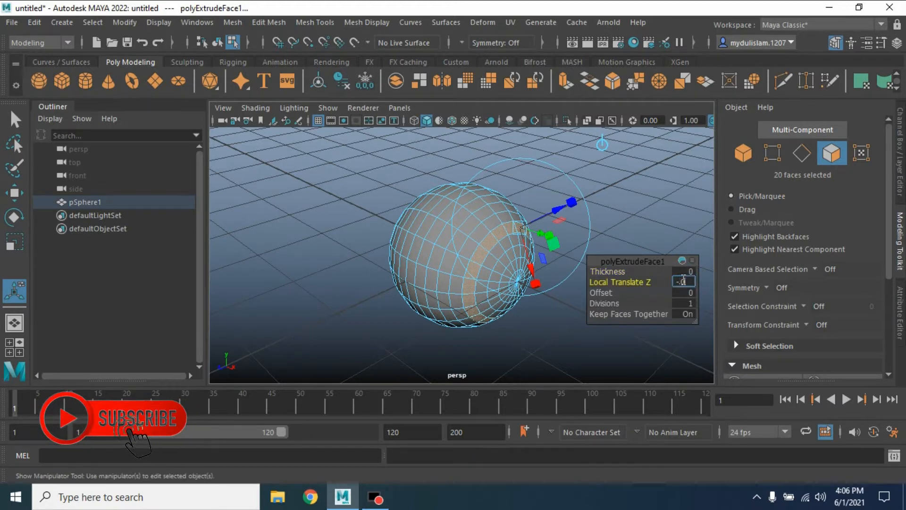
pyautogui.write('8')
pyautogui.press('Return')
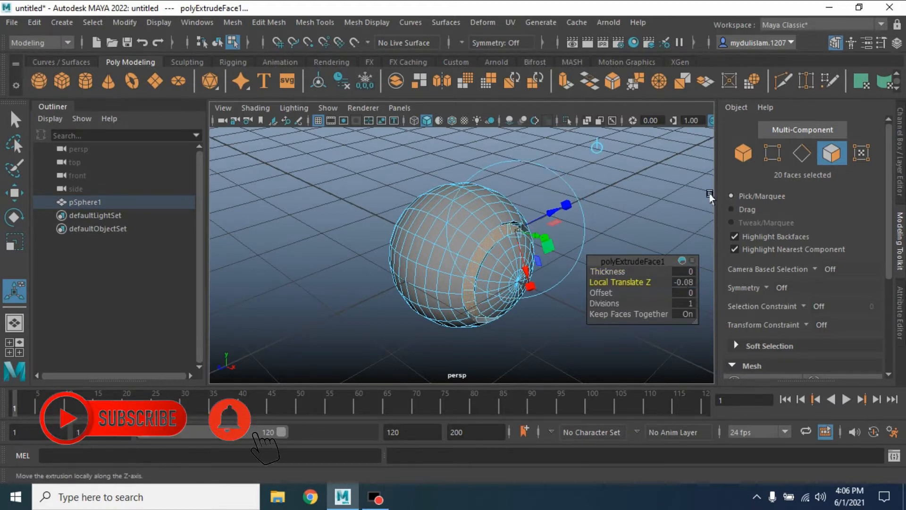
# Step: Delete the faces of the sphere's ungrooved half in the top view
pyautogui.press('space')
pyautogui.press('space')
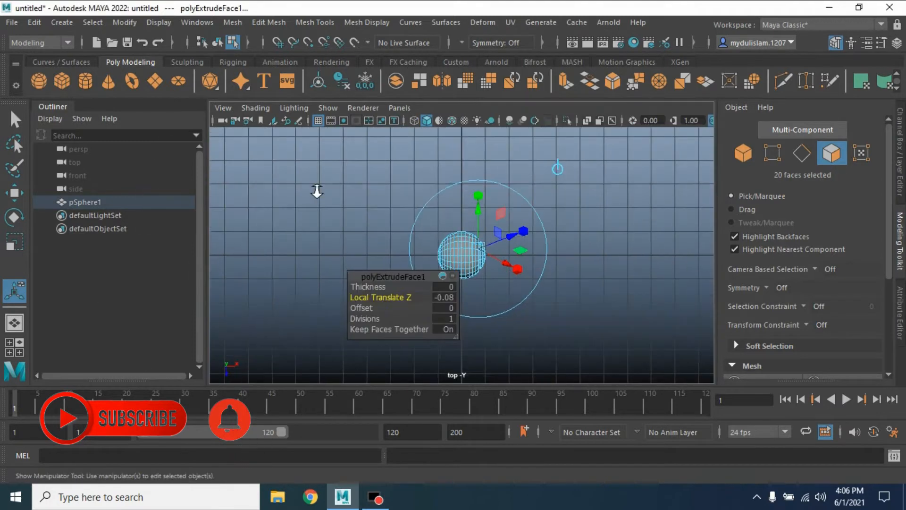
pyautogui.scroll(3, 317, 191)
pyautogui.moveTo(362, 155); pyautogui.dragTo(485, 319)
pyautogui.press('Delete')
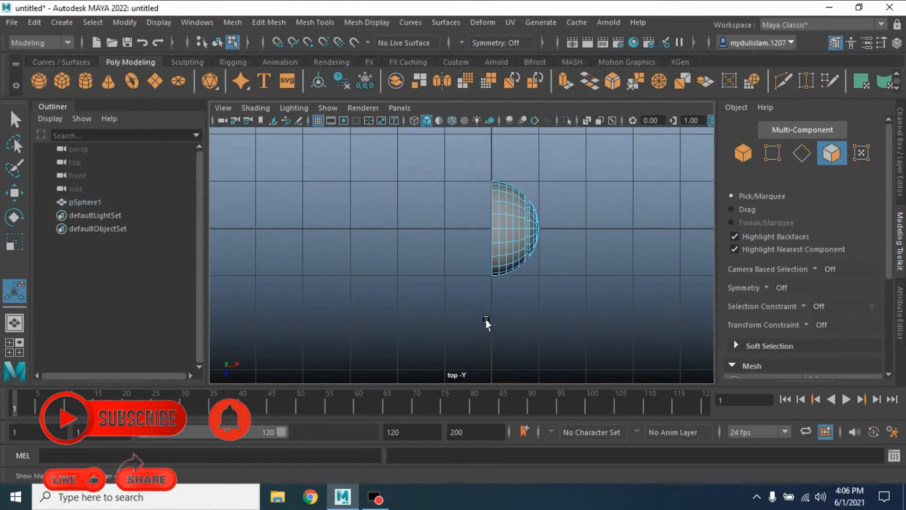
# Step: Mirror the half sphere across the world X axis in the negative direction, combined with the original and merging border vertices
pyautogui.click(739, 159)
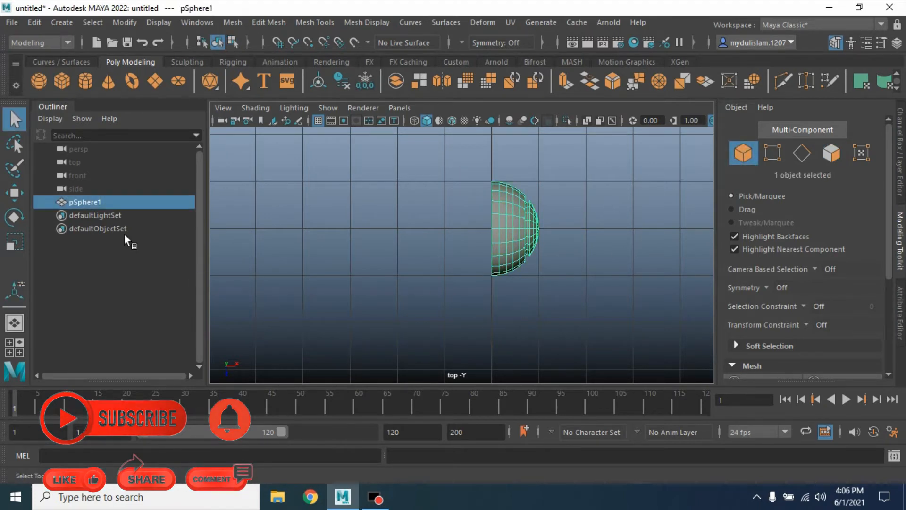
pyautogui.click(14, 192)
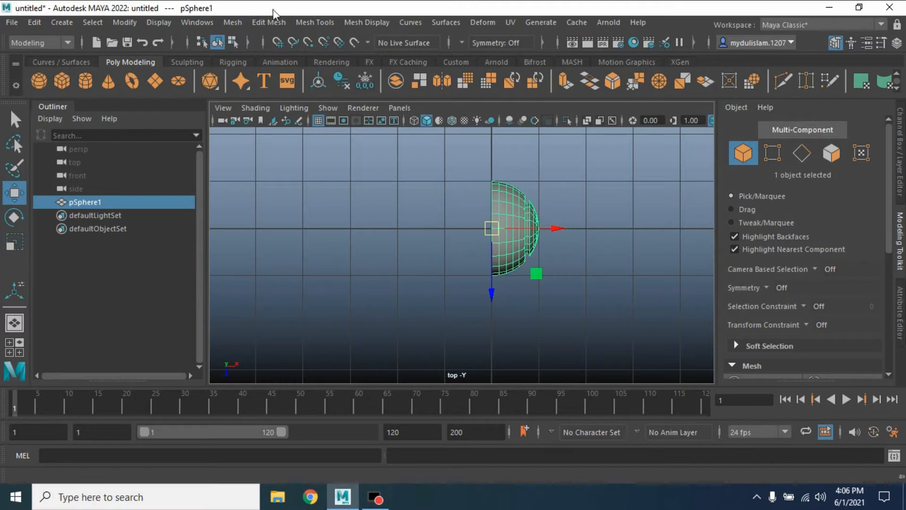
pyautogui.click(240, 21)
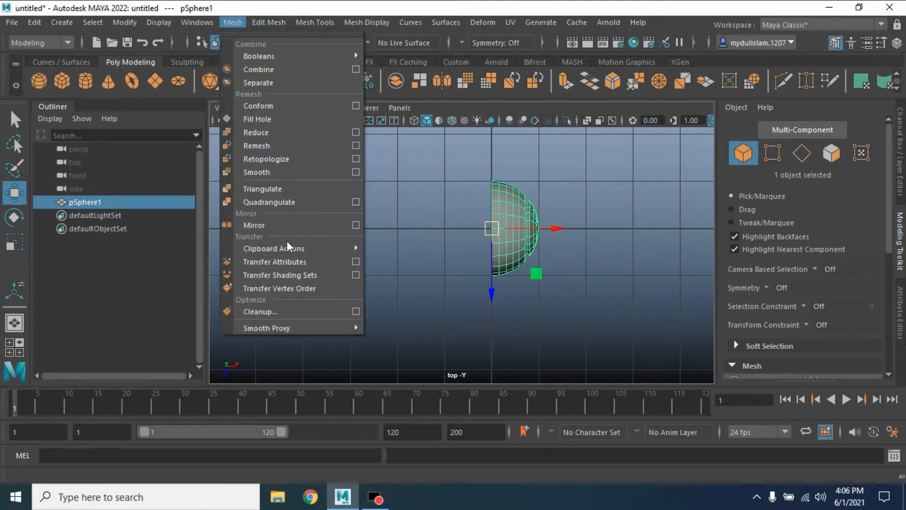
pyautogui.click(355, 225)
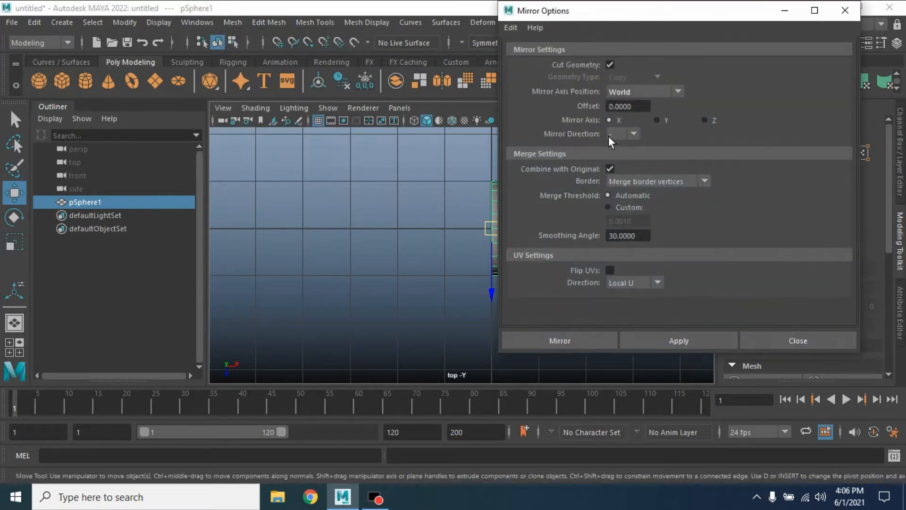
pyautogui.click(575, 342)
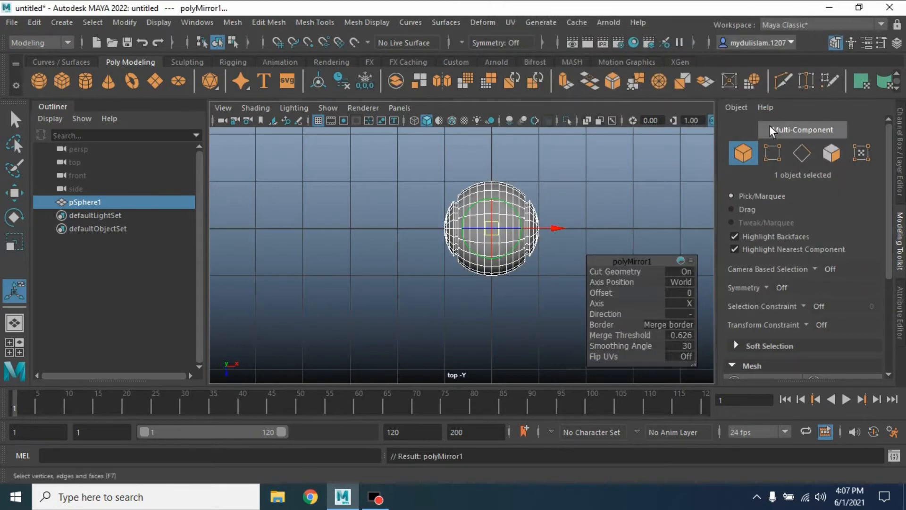
# Step: Merge all overlapping vertices of the mirrored sphere
pyautogui.click(772, 152)
pyautogui.moveTo(391, 144); pyautogui.dragTo(649, 319)
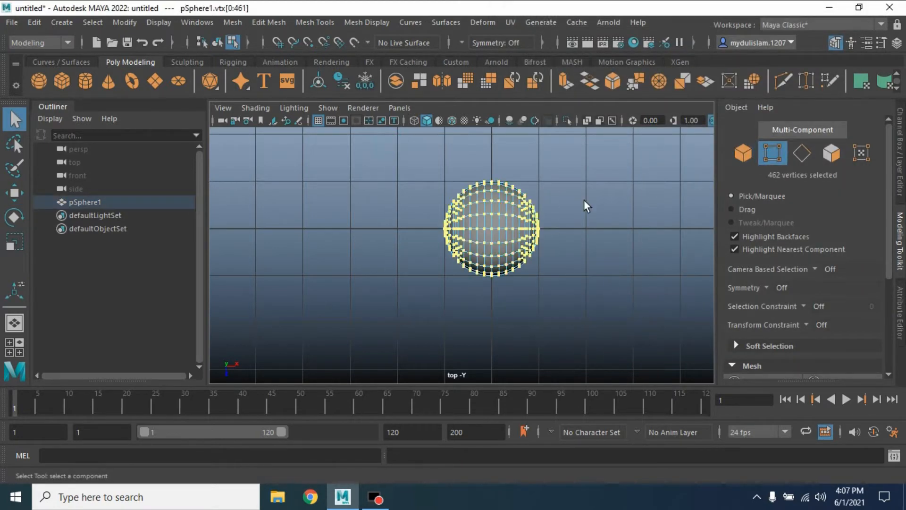
pyautogui.click(636, 81)
# Step: Circularize a four-by-three block of faces on the front of the sphere in the perspective view
pyautogui.press('space')
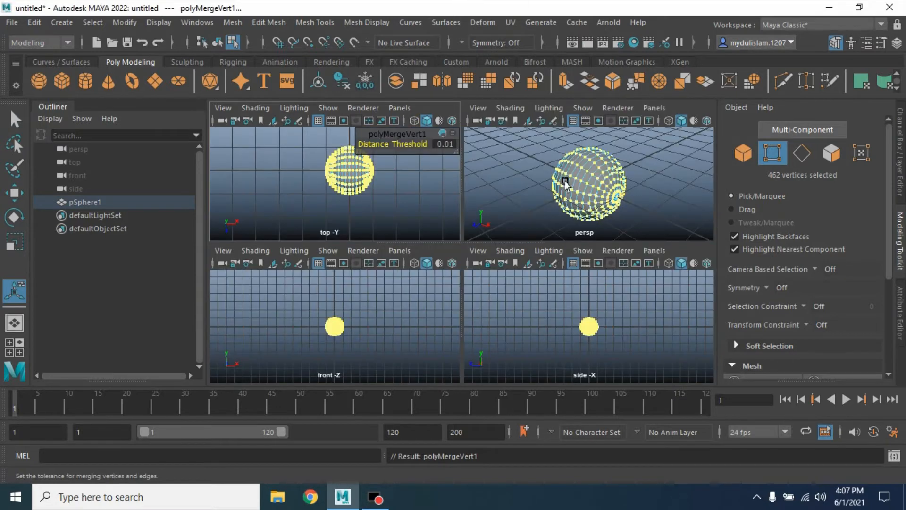
pyautogui.press('space')
pyautogui.click(741, 149)
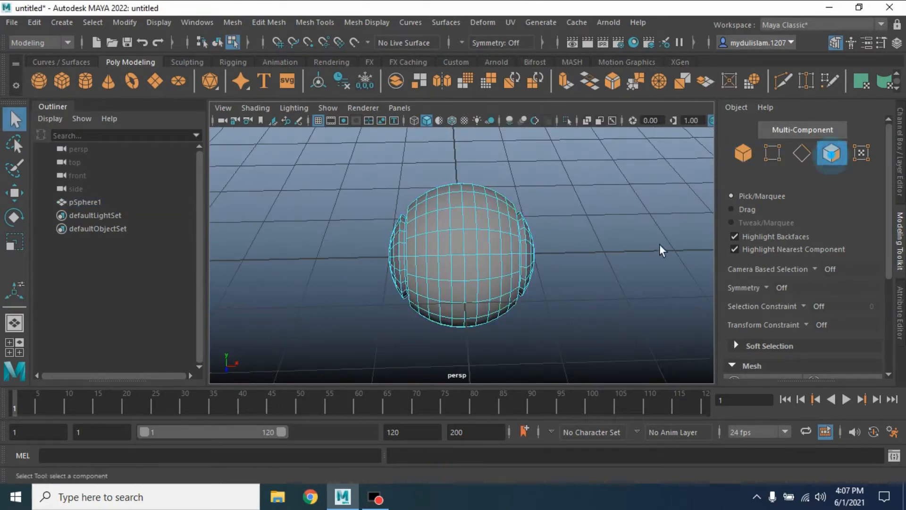
pyautogui.keyDown('alt'); pyautogui.moveTo(659, 246); pyautogui.dragTo(549, 245); pyautogui.keyUp('alt')
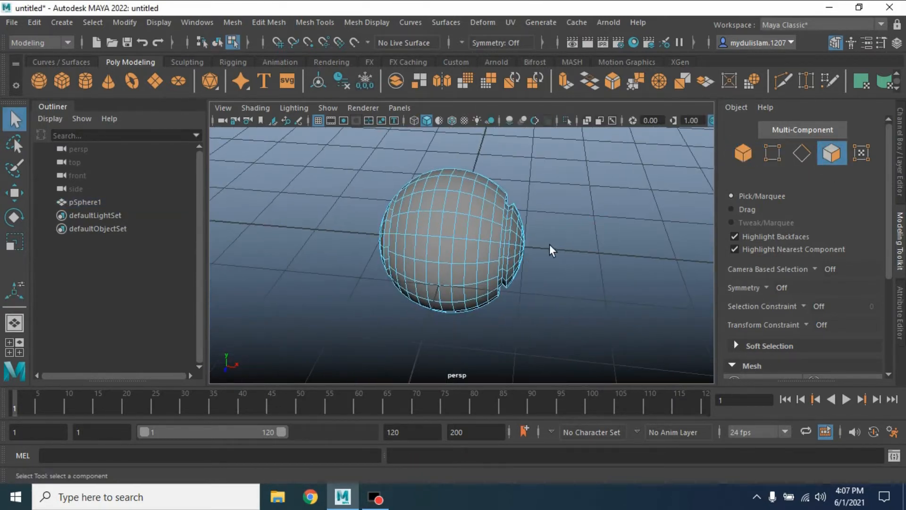
pyautogui.click(459, 250)
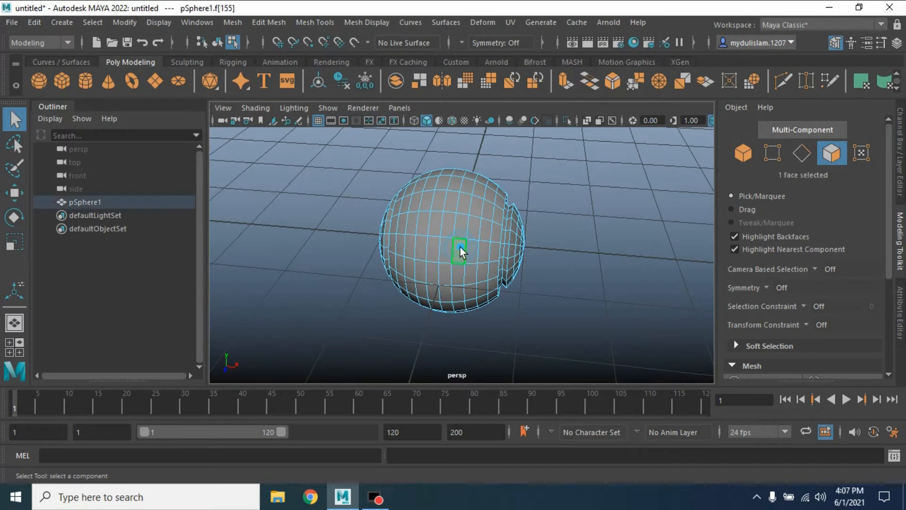
pyautogui.keyDown('shift'); pyautogui.doubleClick(414, 252); pyautogui.keyUp('shift')
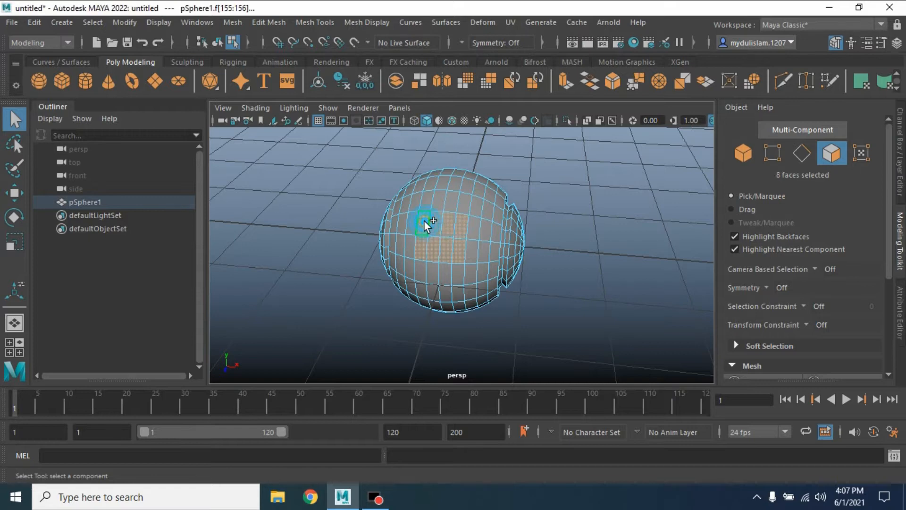
pyautogui.keyDown('shift'); pyautogui.doubleClick(429, 197); pyautogui.keyUp('shift')
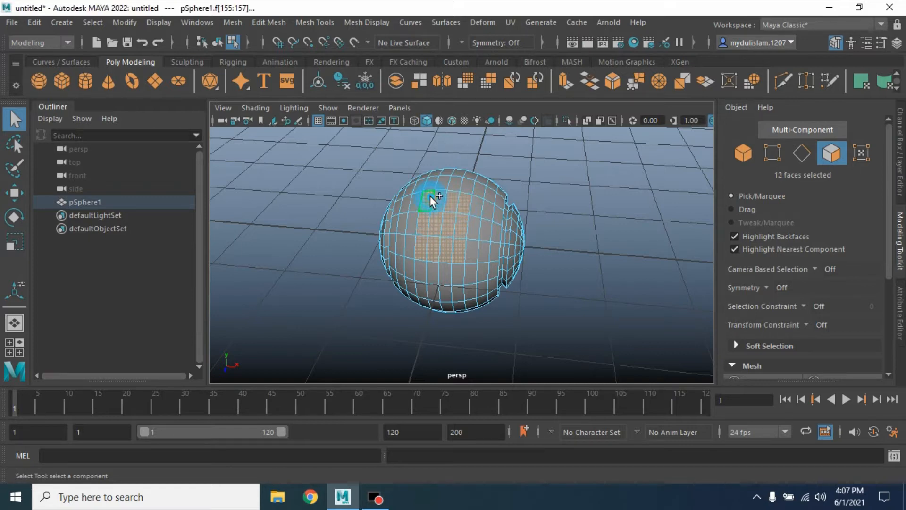
pyautogui.click(752, 82)
# Step: Extrude the circular face patch inward with a Local Translate Z of -0.1
pyautogui.keyDown('alt'); pyautogui.moveTo(561, 212); pyautogui.dragTo(568, 208); pyautogui.keyUp('alt')
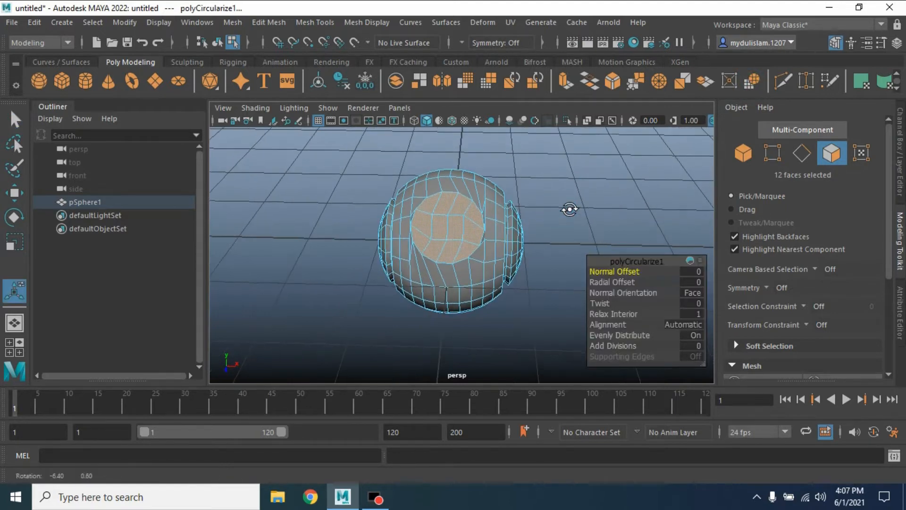
pyautogui.click(564, 84)
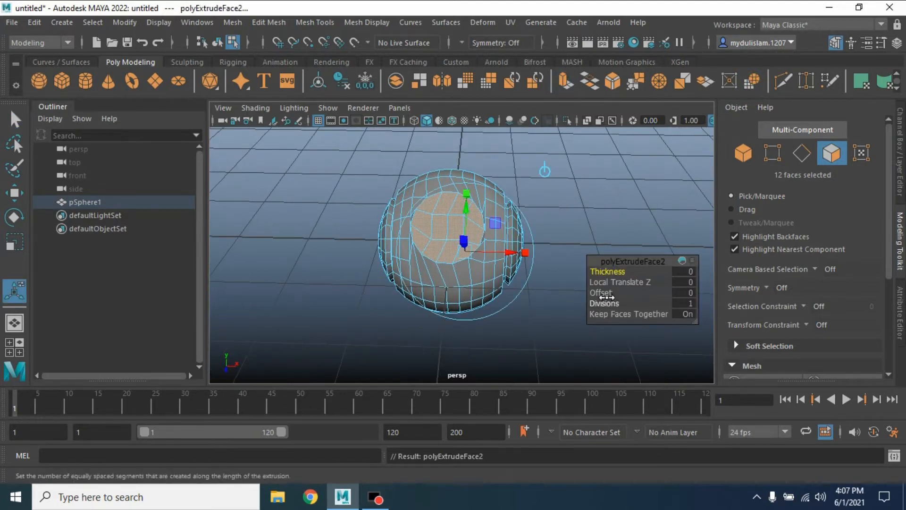
pyautogui.click(679, 281)
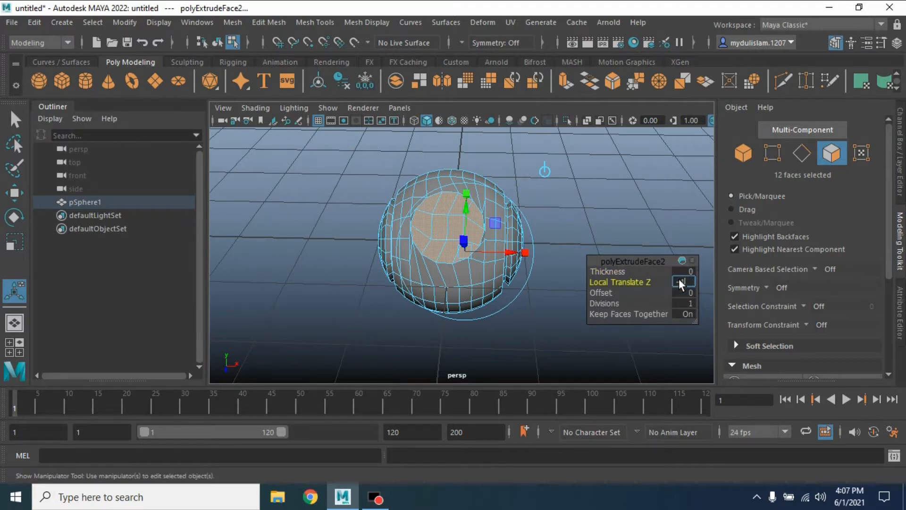
pyautogui.write('-1')
pyautogui.press('Return')
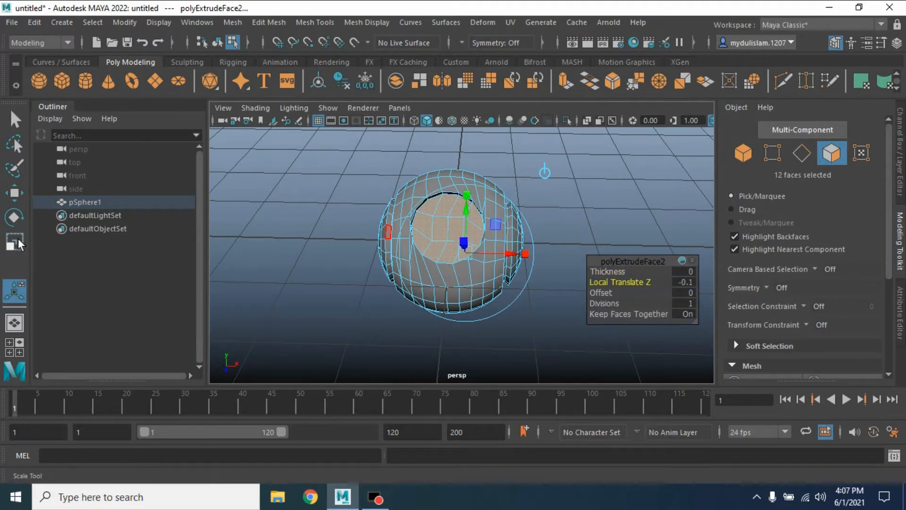
# Step: Scale down the recessed circular faces and delete them to open a hole in the shell
pyautogui.click(14, 241)
pyautogui.keyDown('alt'); pyautogui.moveTo(455, 303); pyautogui.dragTo(447, 287); pyautogui.keyUp('alt')
pyautogui.scroll(3, 447, 288)
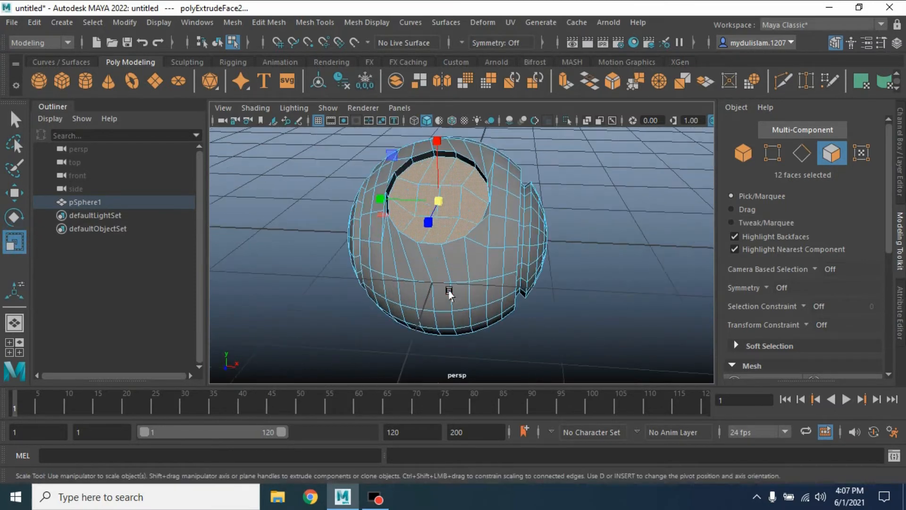
pyautogui.moveTo(437, 208); pyautogui.dragTo(536, 267)
pyautogui.press('Delete')
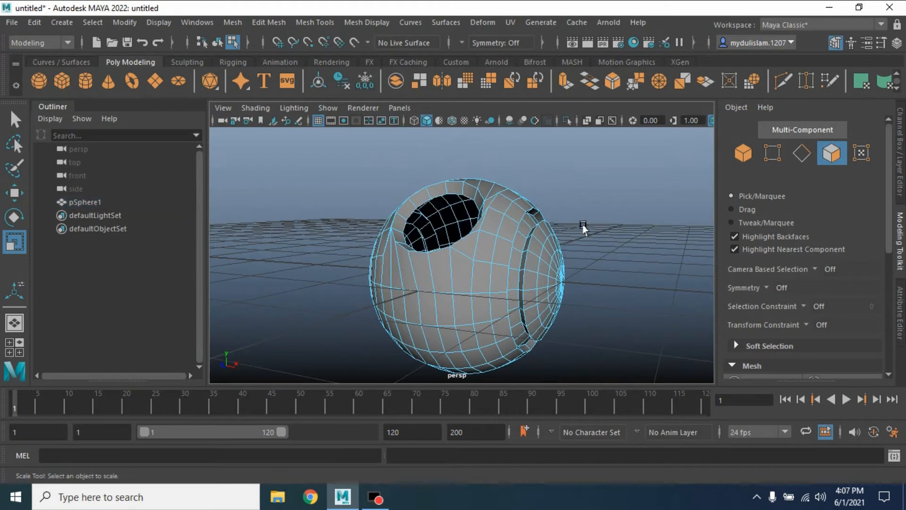
# Step: Create a second polygon sphere at the origin and scale it uniformly to about 0.9 so it fits inside the shell
pyautogui.click(39, 81)
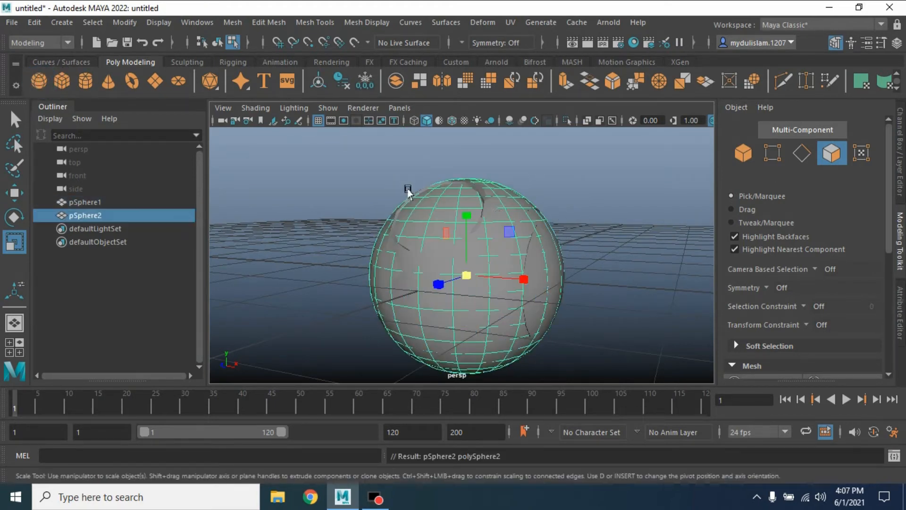
pyautogui.keyDown('alt'); pyautogui.moveTo(580, 212); pyautogui.dragTo(590, 235); pyautogui.keyUp('alt')
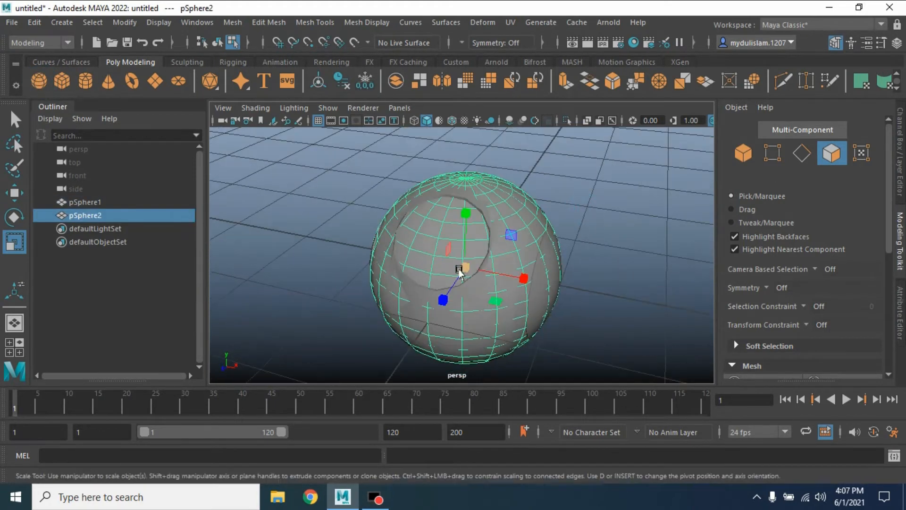
pyautogui.moveTo(467, 267); pyautogui.dragTo(456, 266)
pyautogui.keyDown('alt'); pyautogui.moveTo(535, 279); pyautogui.dragTo(461, 270); pyautogui.keyUp('alt')
pyautogui.keyDown('alt'); pyautogui.moveTo(488, 275); pyautogui.dragTo(420, 269); pyautogui.keyUp('alt')
# Step: Set the inner sphere's Rotate Z to 90
pyautogui.hotkey('ctrl', 'a')
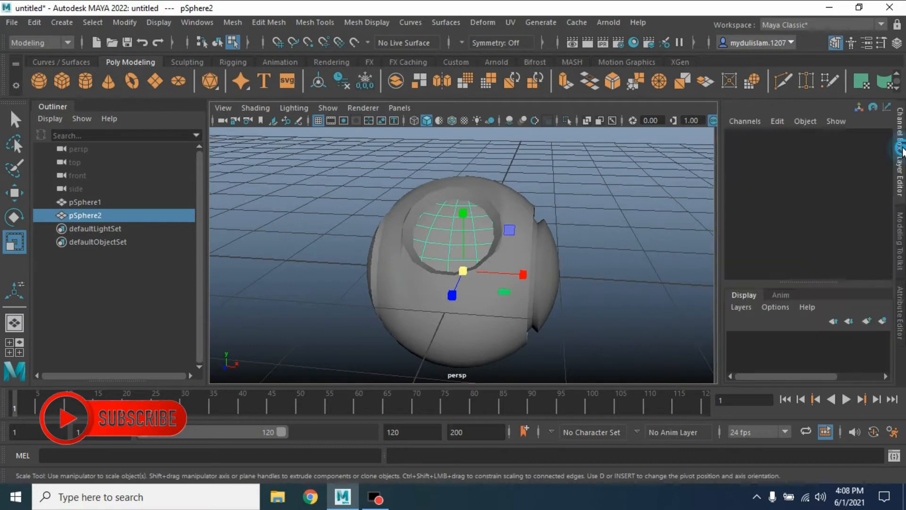
pyautogui.click(849, 197)
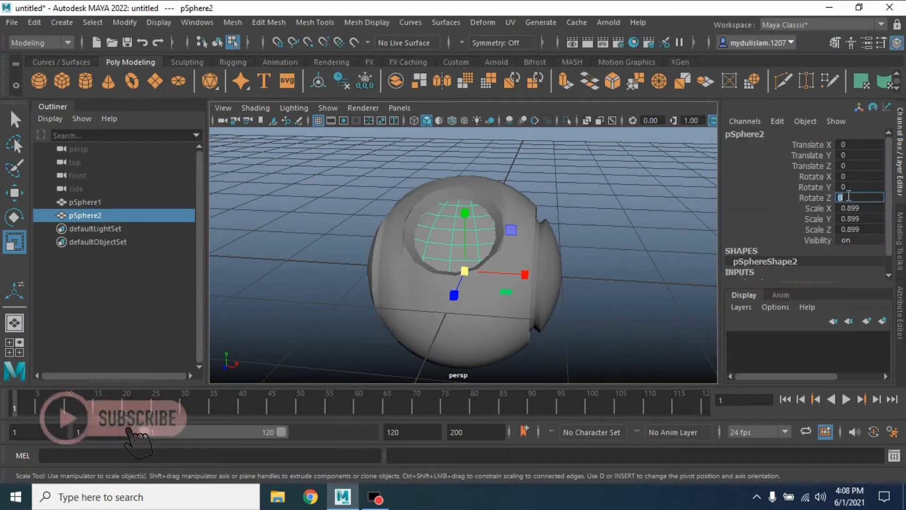
pyautogui.write('90')
pyautogui.press('Return')
# Step: Group the outer shell and the inner sphere under the name ball, and hide the group
pyautogui.press('q')
pyautogui.moveTo(277, 125); pyautogui.dragTo(605, 352)
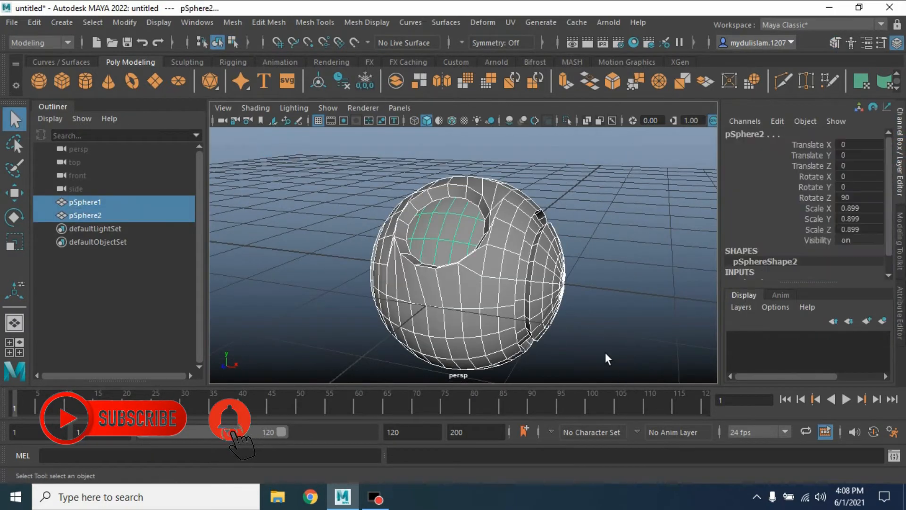
pyautogui.hotkey('ctrl', 'g')
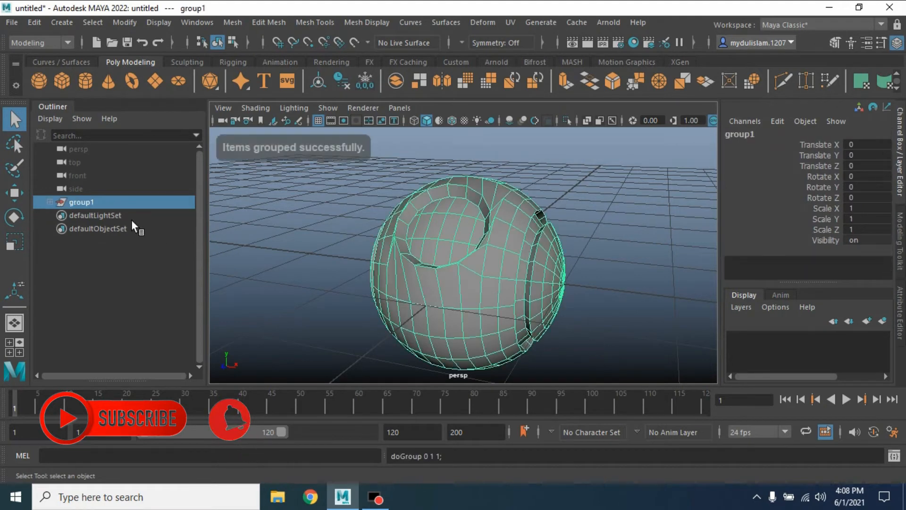
pyautogui.doubleClick(81, 202)
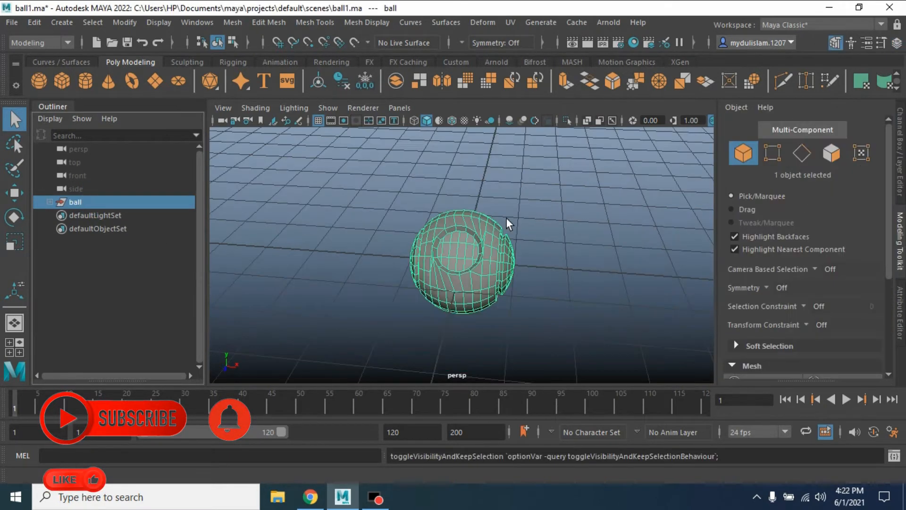
pyautogui.press('h')
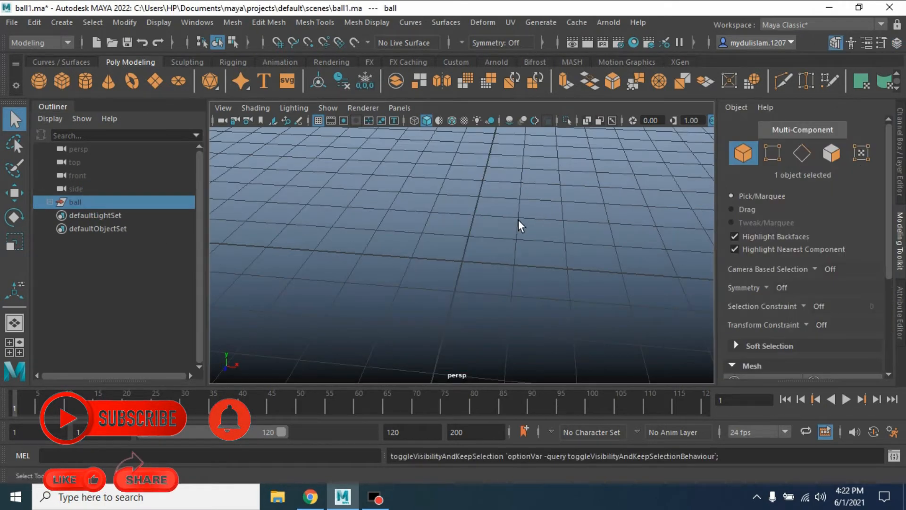
# Step: Create a polygon cylinder with a radius of 2.3 and 6 cap subdivisions
pyautogui.click(88, 78)
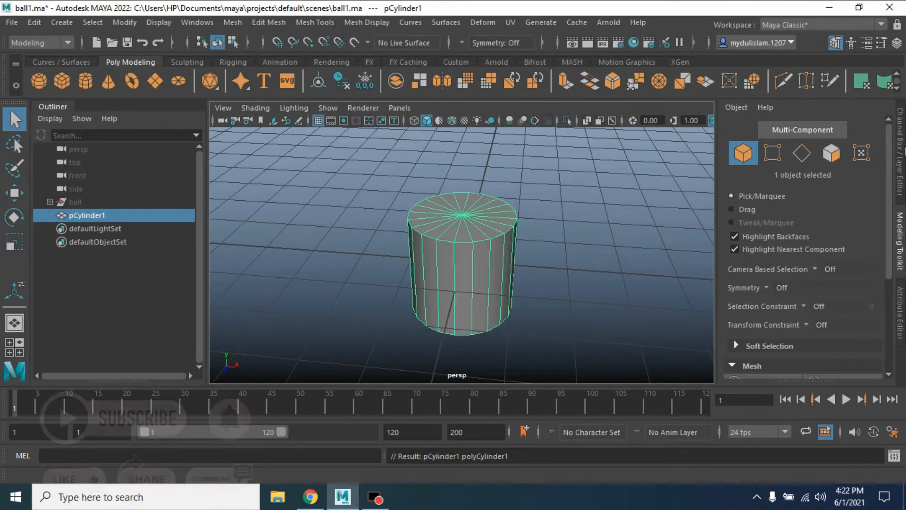
pyautogui.hotkey('ctrl', 'a')
pyautogui.scroll(-1, 790, 239)
pyautogui.click(773, 265)
pyautogui.scroll(-3, 830, 247)
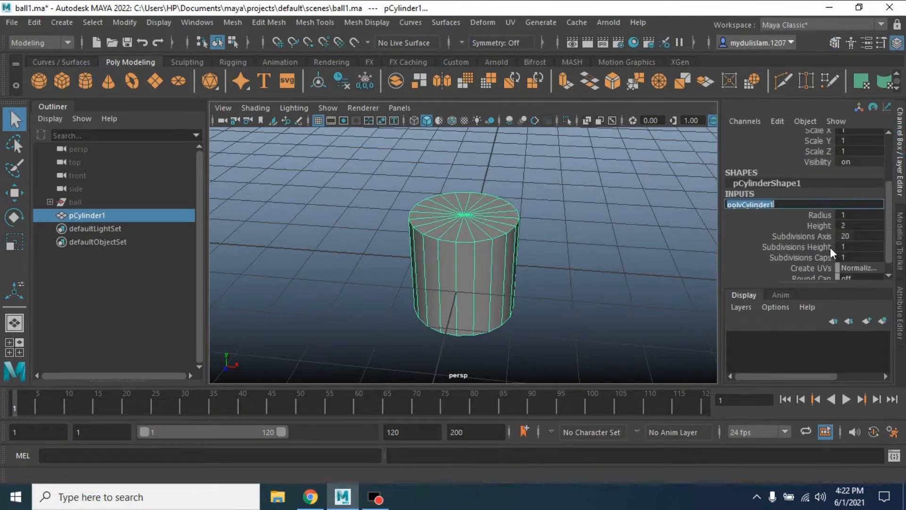
pyautogui.click(852, 214)
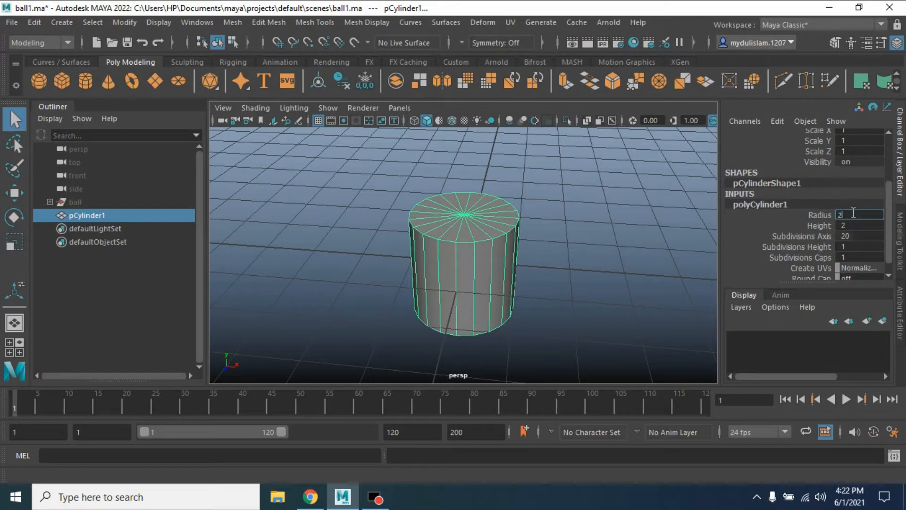
pyautogui.write('2.3')
pyautogui.press('Return')
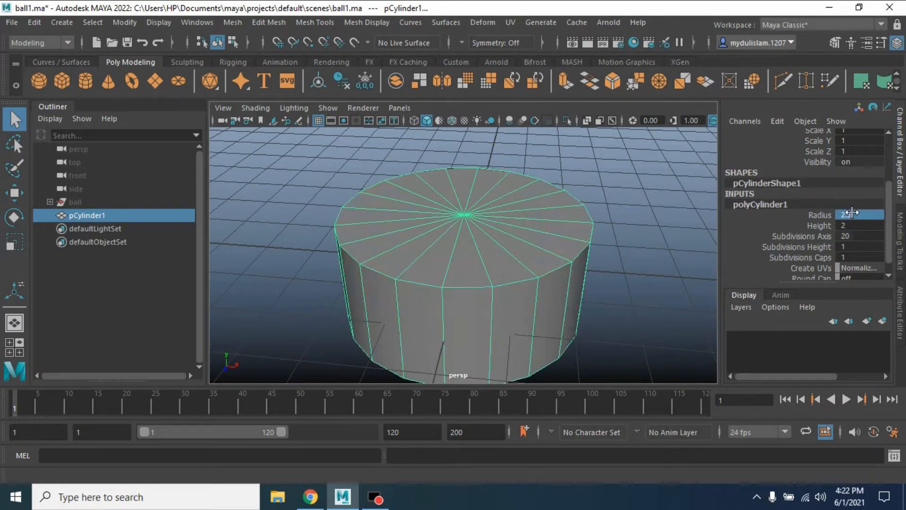
pyautogui.click(845, 257)
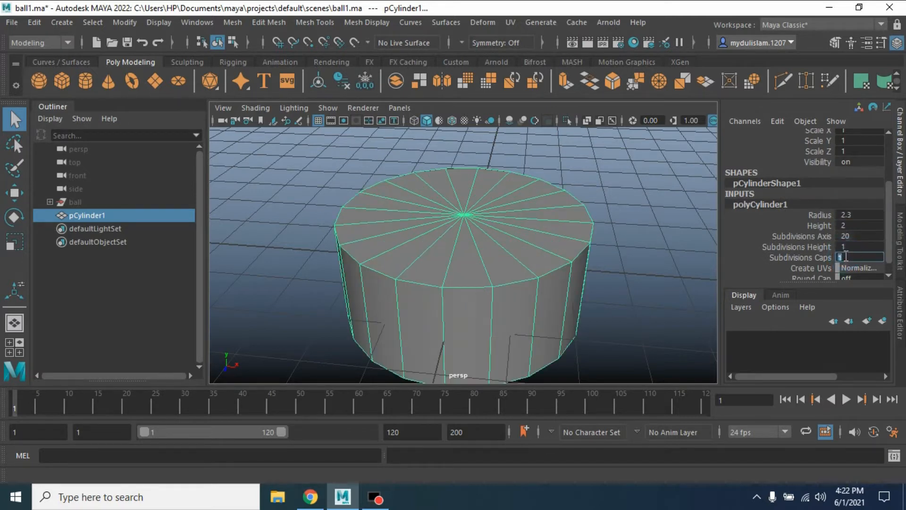
pyautogui.press('Return')
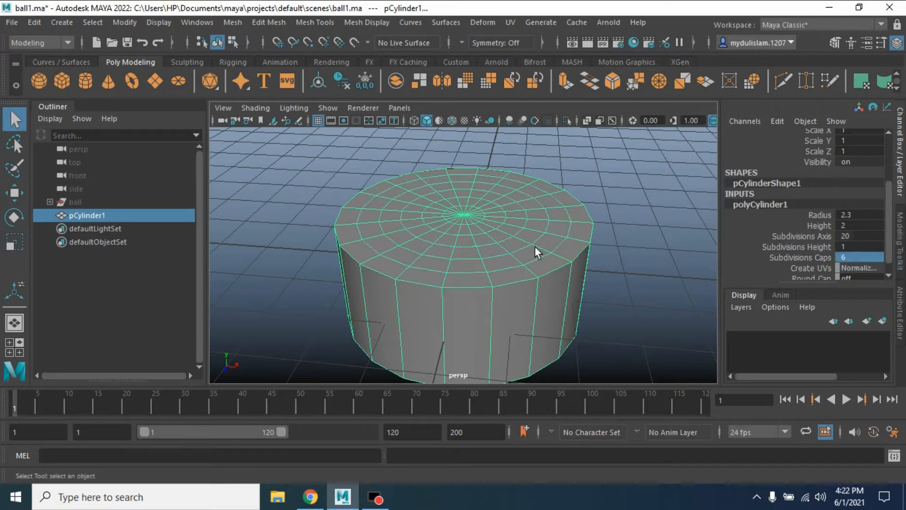
# Step: Delete the cylinder's side and bottom faces in the side view, keeping only the top cap
pyautogui.press('space')
pyautogui.press('space')
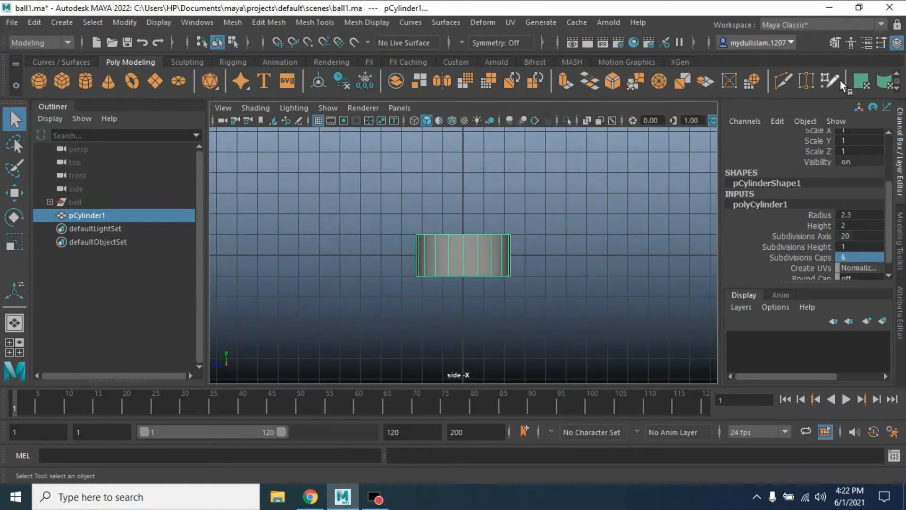
pyautogui.click(834, 42)
pyautogui.click(831, 153)
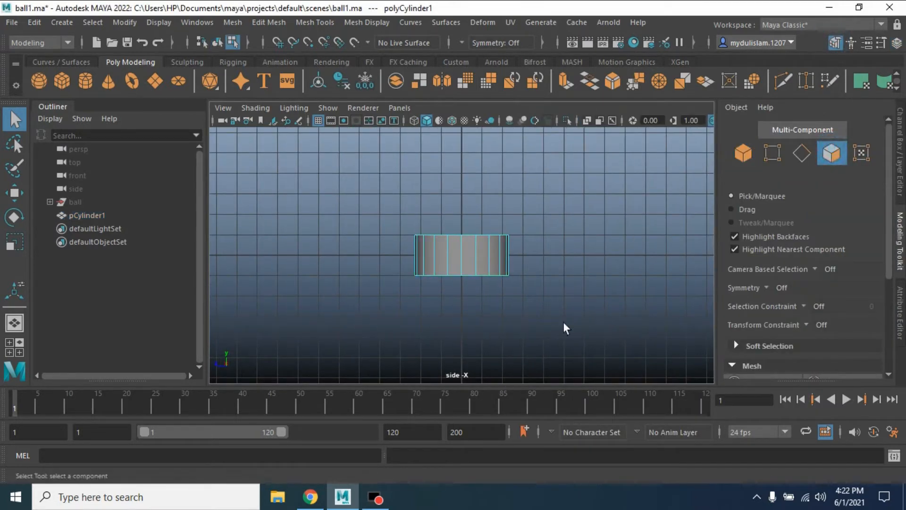
pyautogui.moveTo(563, 322); pyautogui.dragTo(347, 263)
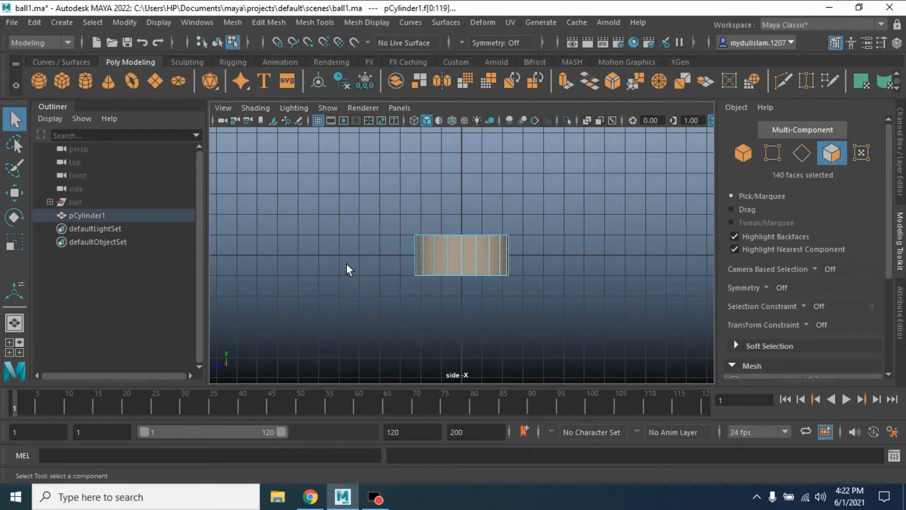
pyautogui.press('Delete')
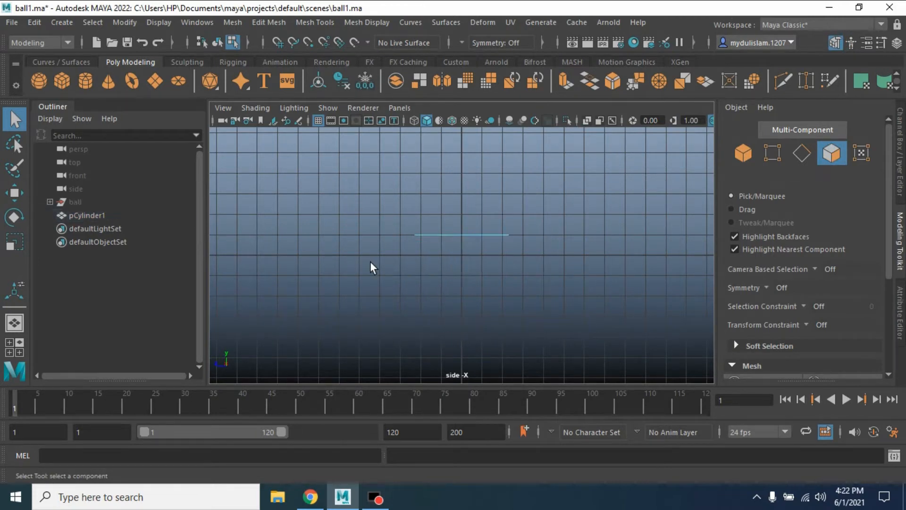
# Step: Center the pivot of the remaining disc and snap the disc down vertically to the grid origin
pyautogui.click(744, 150)
pyautogui.click(15, 192)
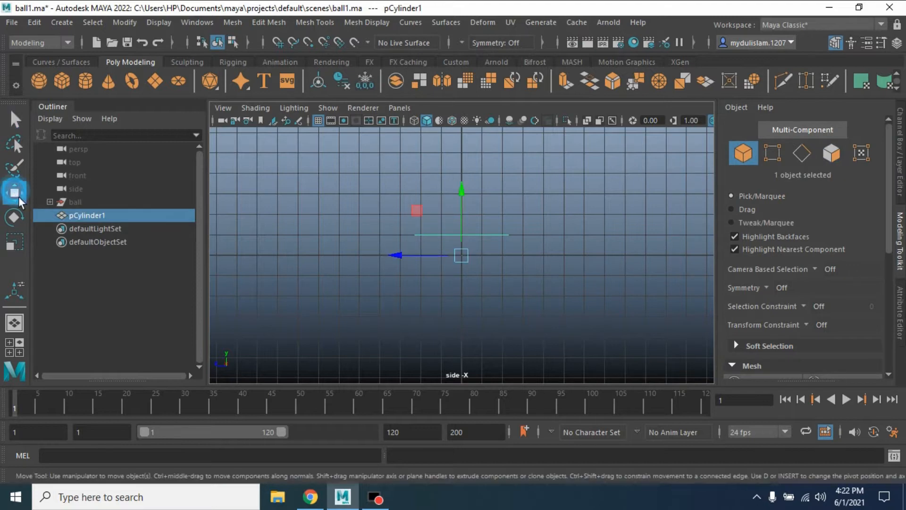
pyautogui.click(133, 23)
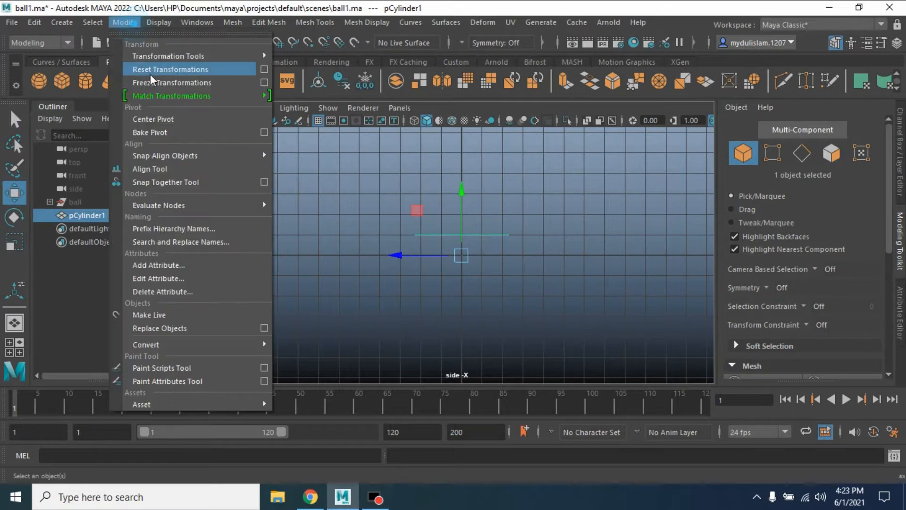
pyautogui.click(174, 118)
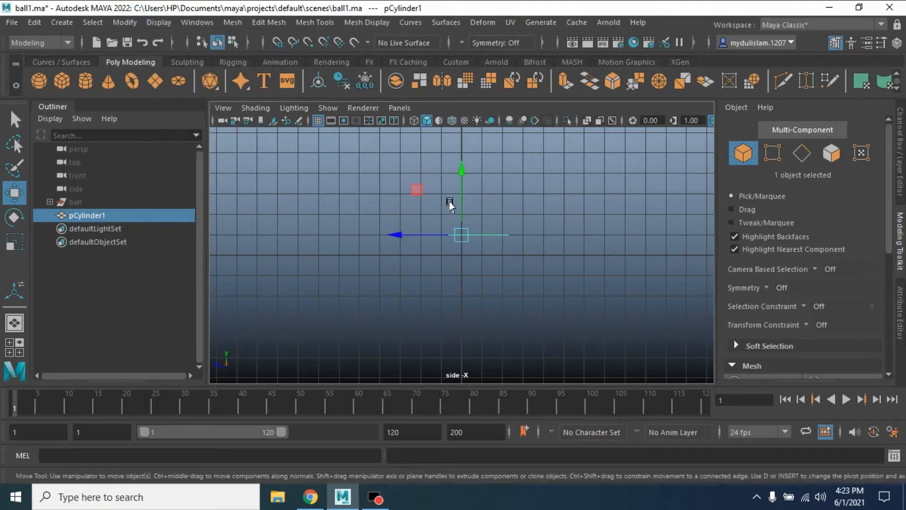
pyautogui.press('x')
pyautogui.moveTo(461, 172); pyautogui.dragTo(467, 257)
# Step: Delete the two innermost rings of faces in the top view to open a round hole in the disc
pyautogui.press('space')
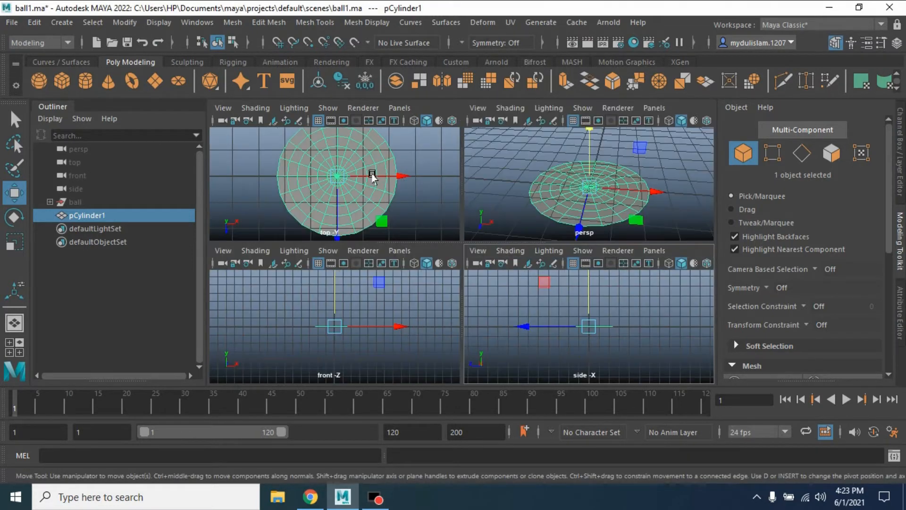
pyautogui.press('space')
pyautogui.scroll(3, 382, 195)
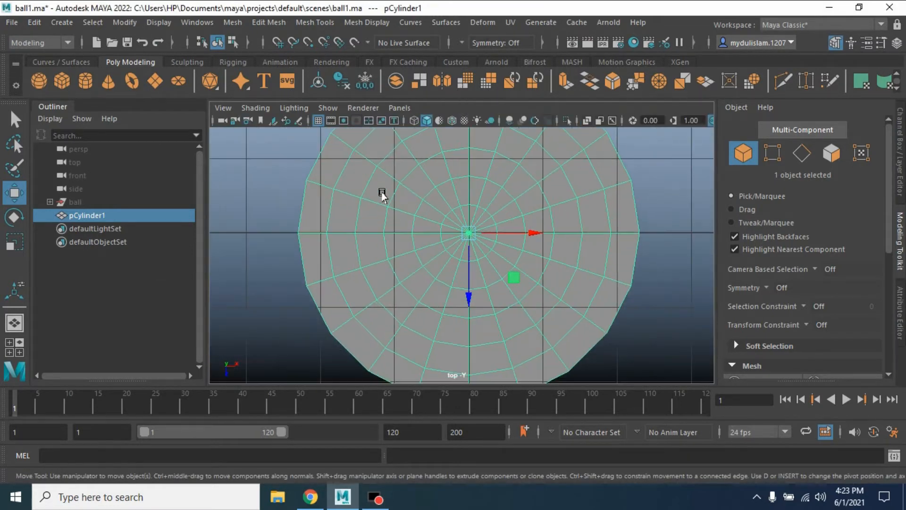
pyautogui.click(832, 152)
pyautogui.moveTo(430, 199); pyautogui.dragTo(500, 271)
pyautogui.press('Delete')
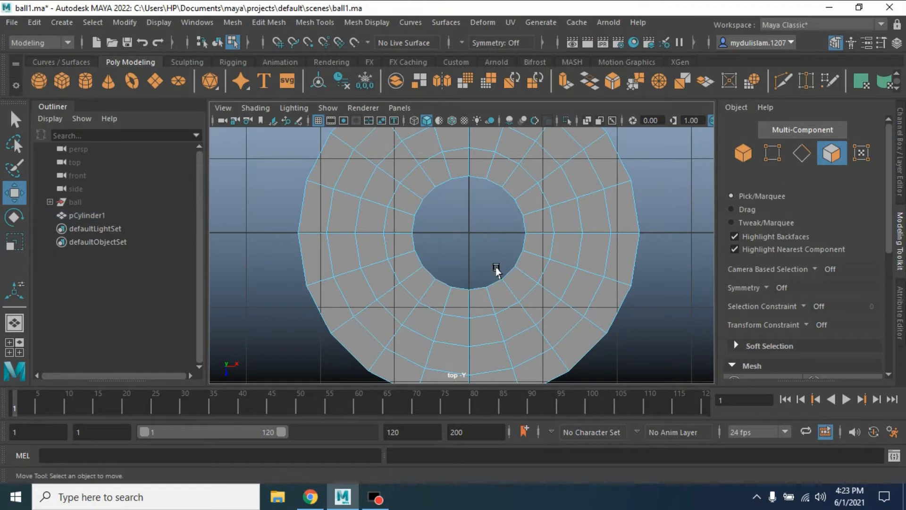
# Step: Delete a wedge four segments wide from the front of the ring to leave an open arc
pyautogui.scroll(-3, 448, 320)
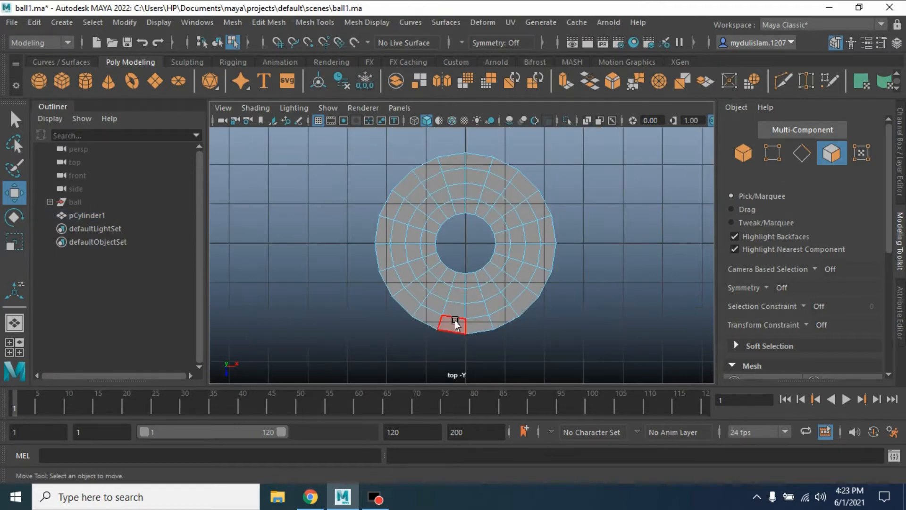
pyautogui.click(505, 314)
pyautogui.click(14, 119)
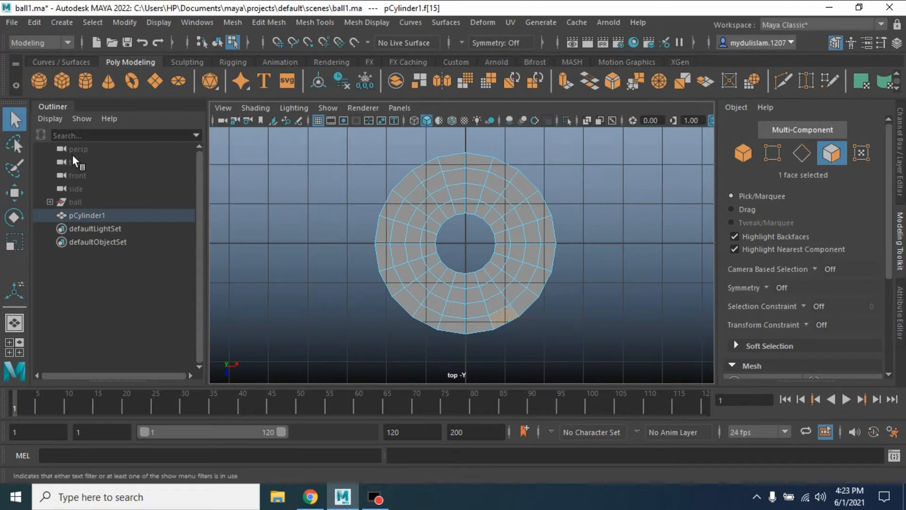
pyautogui.keyDown('shift'); pyautogui.doubleClick(484, 274); pyautogui.keyUp('shift')
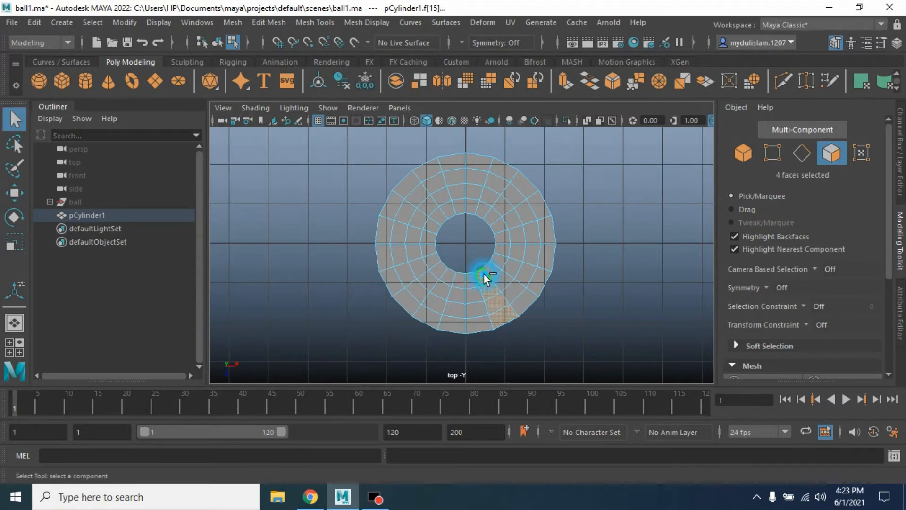
pyautogui.keyDown('shift'); pyautogui.doubleClick(445, 274); pyautogui.keyUp('shift')
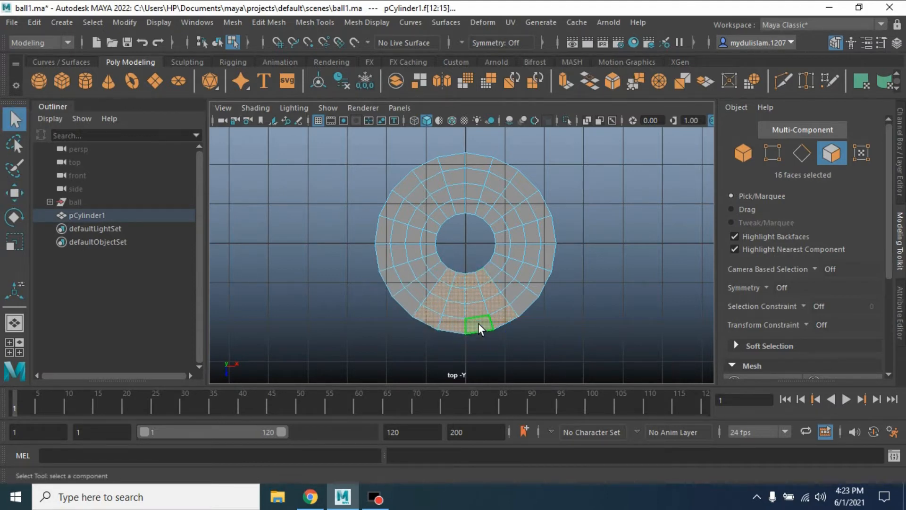
pyautogui.press('Delete')
# Step: Delete the innermost row of faces along the open arc to widen its hole
pyautogui.press('space')
pyautogui.press('space')
pyautogui.keyDown('alt'); pyautogui.moveTo(533, 288); pyautogui.dragTo(517, 311); pyautogui.keyUp('alt')
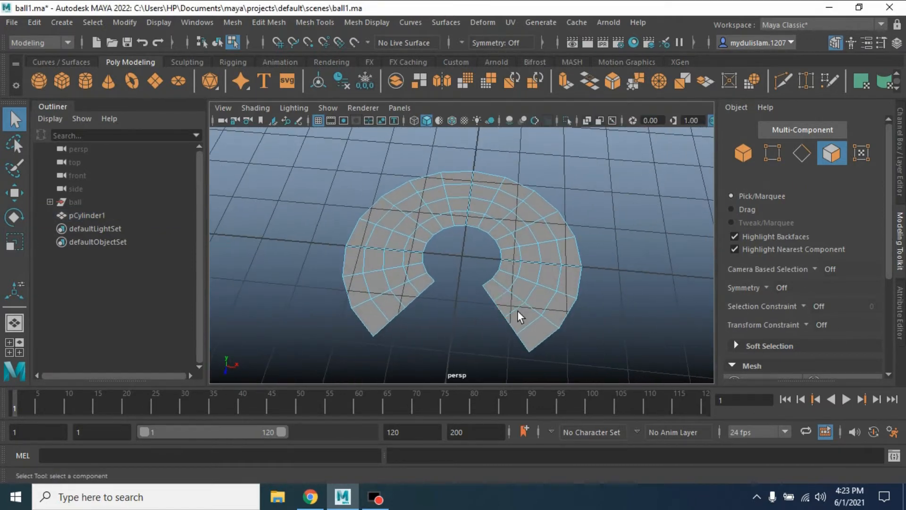
pyautogui.click(494, 289)
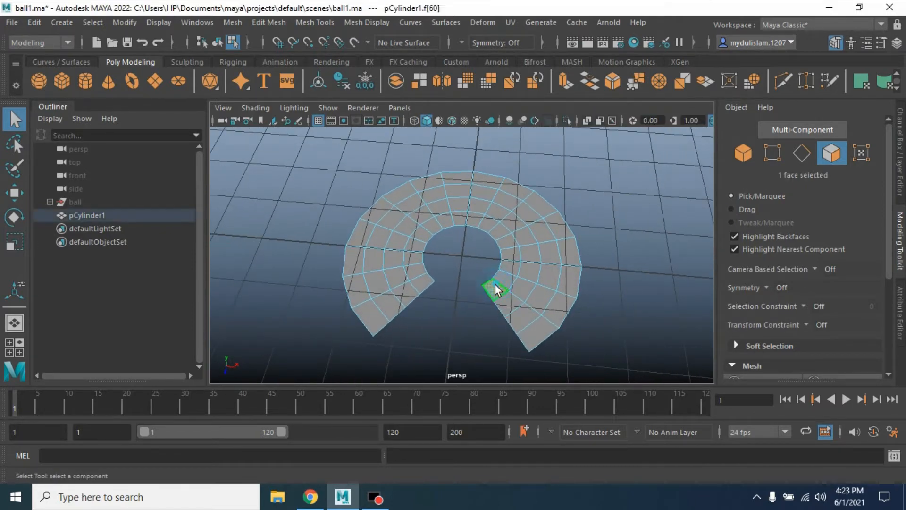
pyautogui.keyDown('shift'); pyautogui.doubleClick(420, 285); pyautogui.keyUp('shift')
pyautogui.press('Delete')
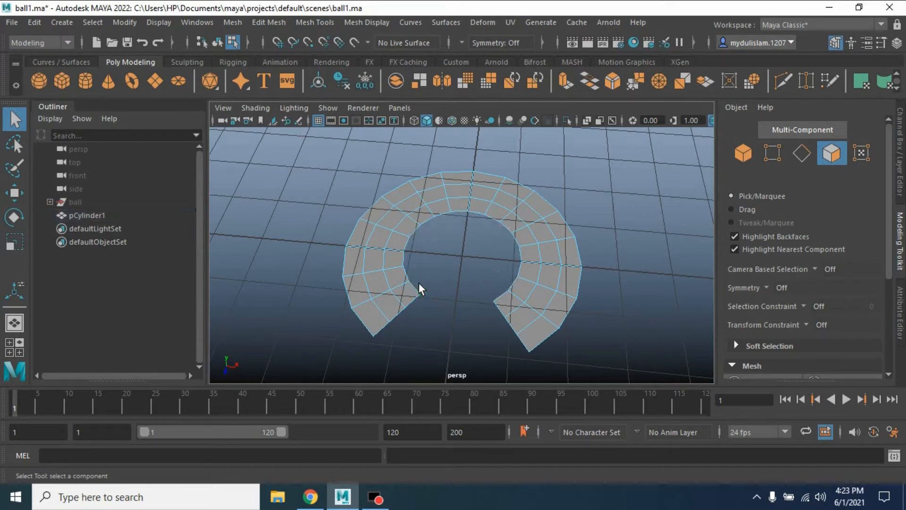
# Step: Extrude the middle row of faces along the arc with an Offset of 0.08
pyautogui.click(514, 327)
pyautogui.doubleClick(397, 317)
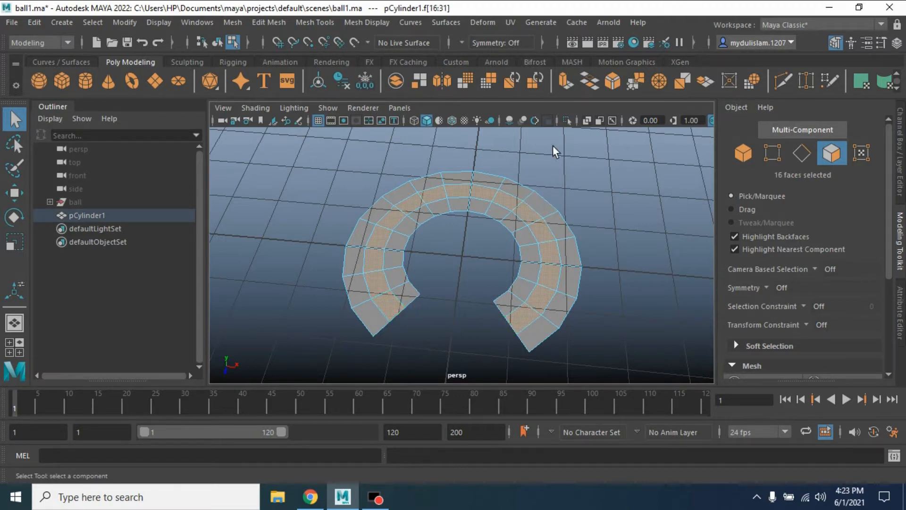
pyautogui.click(565, 84)
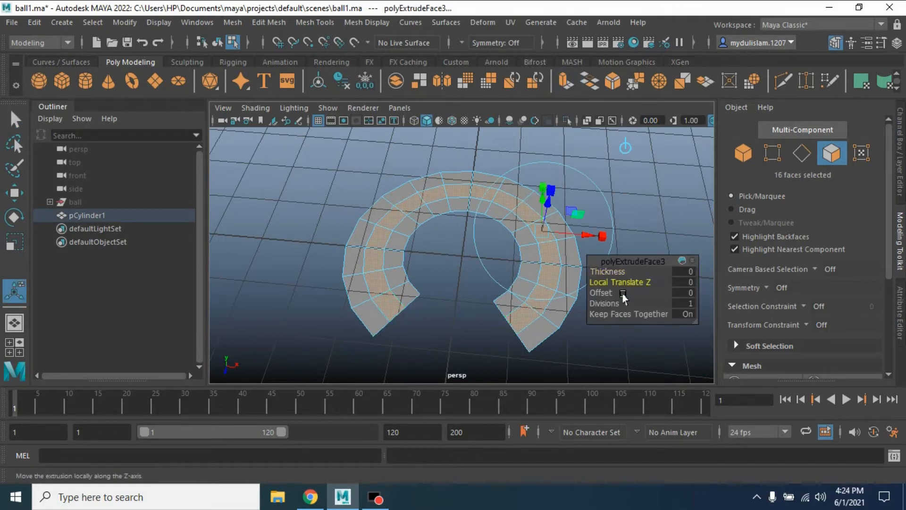
pyautogui.click(684, 291)
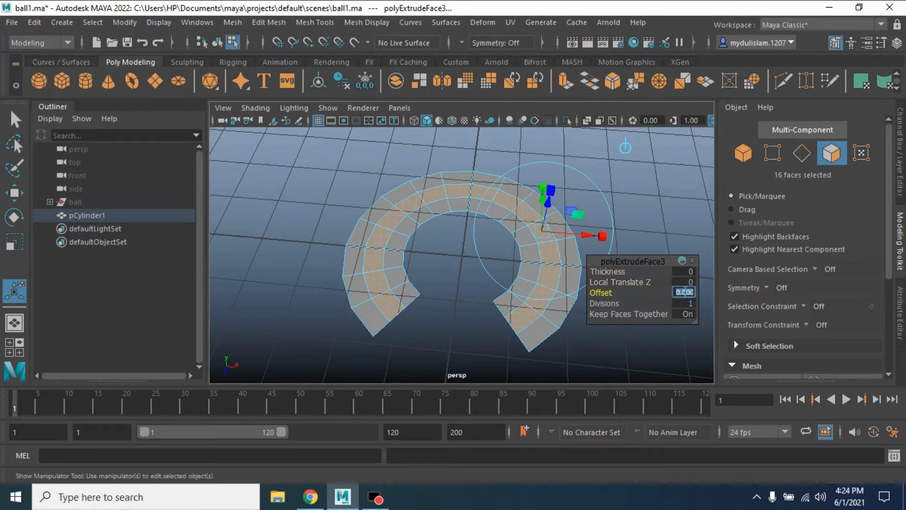
# Step: Extrude the inset middle faces upward with a Local Translate Z of about 0.48 and 6 divisions
pyautogui.click(562, 84)
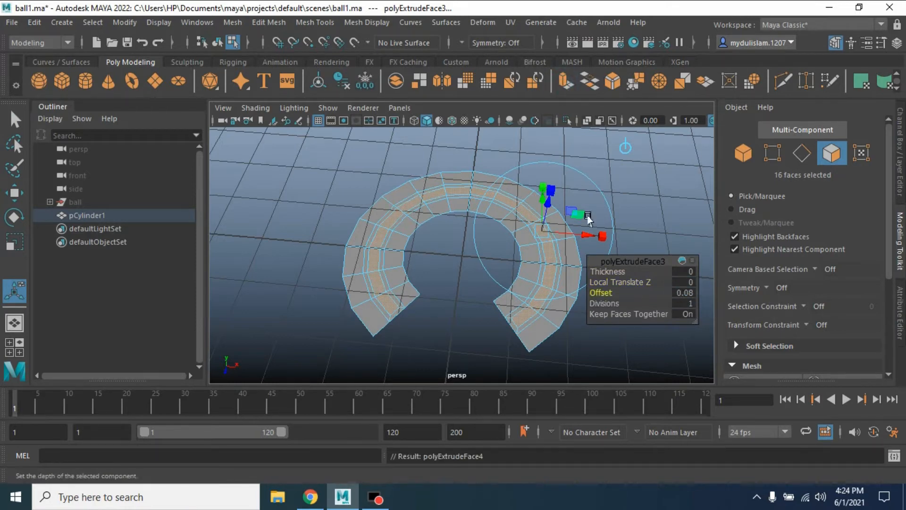
pyautogui.keyDown('alt'); pyautogui.moveTo(366, 330); pyautogui.dragTo(389, 284); pyautogui.keyUp('alt')
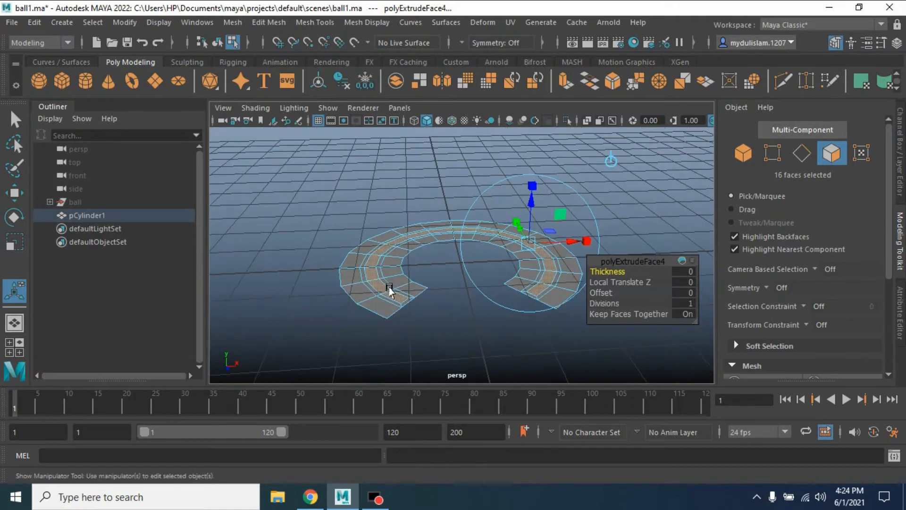
pyautogui.moveTo(534, 201); pyautogui.dragTo(532, 186)
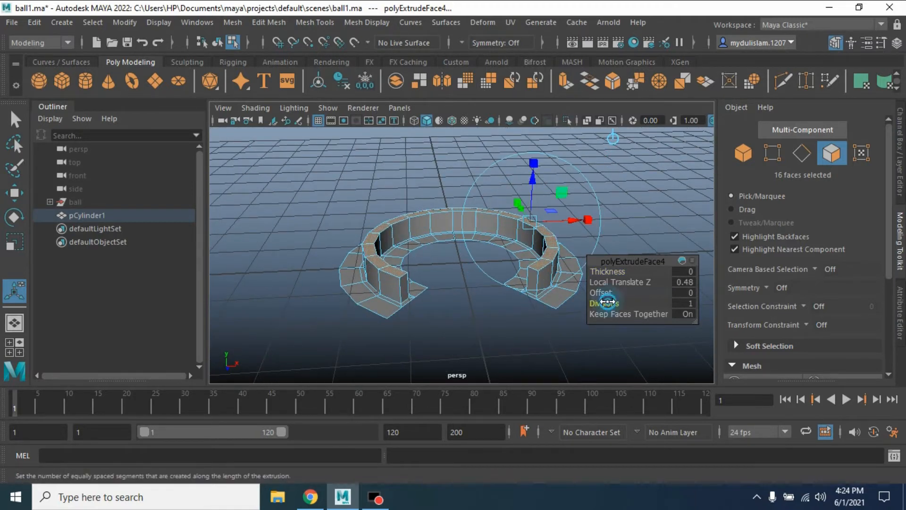
pyautogui.moveTo(606, 302); pyautogui.dragTo(641, 303)
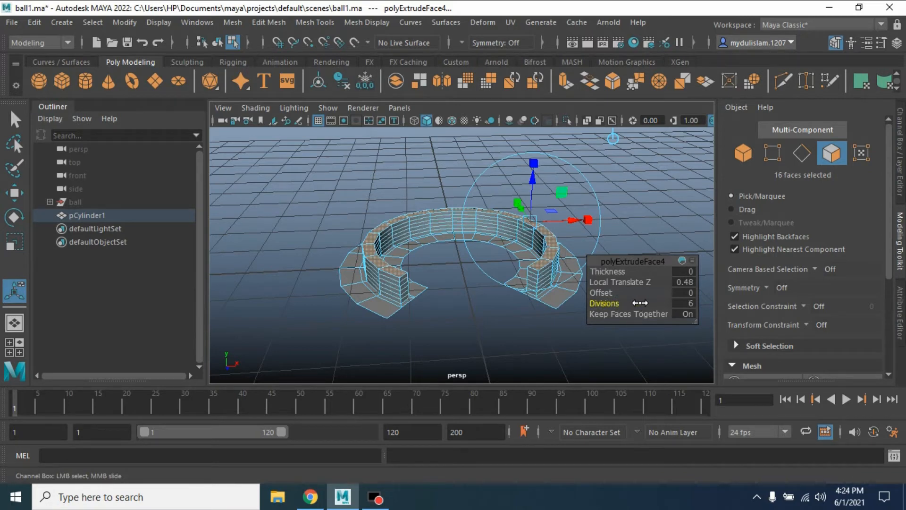
# Step: Extrude the flat base faces on both sides of the arc's raised wall with a Local Translate Z of about 0.109 and 4 divisions
pyautogui.keyDown('alt'); pyautogui.moveTo(579, 302); pyautogui.dragTo(552, 319); pyautogui.keyUp('alt')
pyautogui.click(552, 320)
pyautogui.scroll(5, 617, 327)
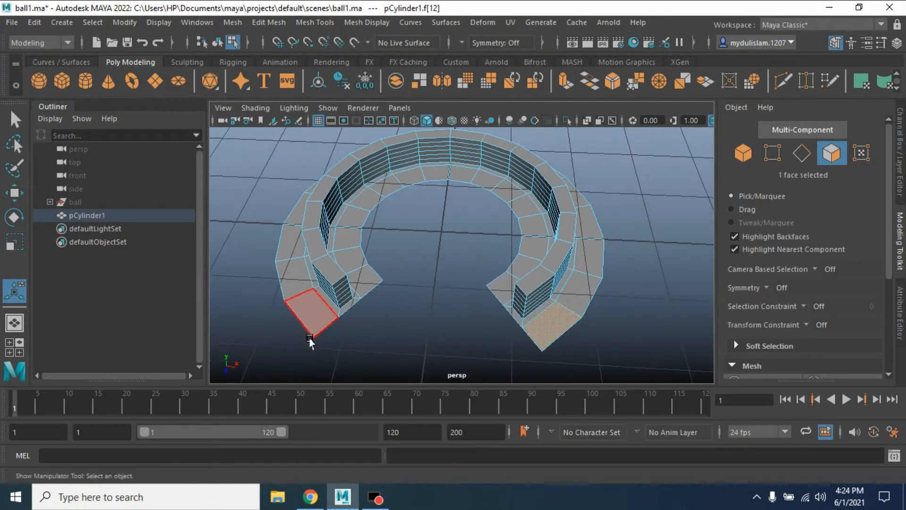
pyautogui.doubleClick(307, 333)
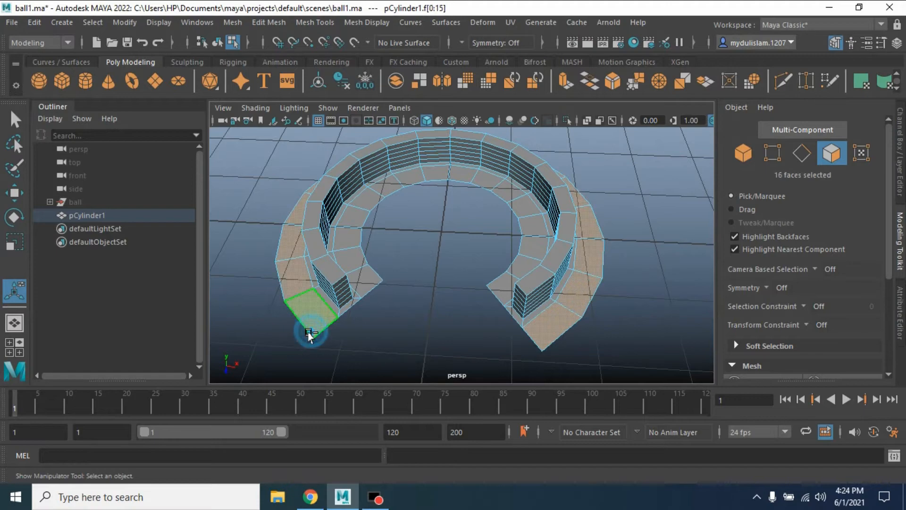
pyautogui.keyDown('shift'); pyautogui.doubleClick(328, 304); pyautogui.keyUp('shift')
pyautogui.scroll(3, 455, 357)
pyautogui.keyDown('shift'); pyautogui.doubleClick(374, 293); pyautogui.keyUp('shift')
pyautogui.scroll(-3, 471, 324)
pyautogui.scroll(3, 471, 324)
pyautogui.keyDown('alt'); pyautogui.moveTo(472, 324); pyautogui.dragTo(500, 269); pyautogui.keyUp('alt')
pyautogui.keyDown('shift'); pyautogui.click(568, 301); pyautogui.keyUp('shift')
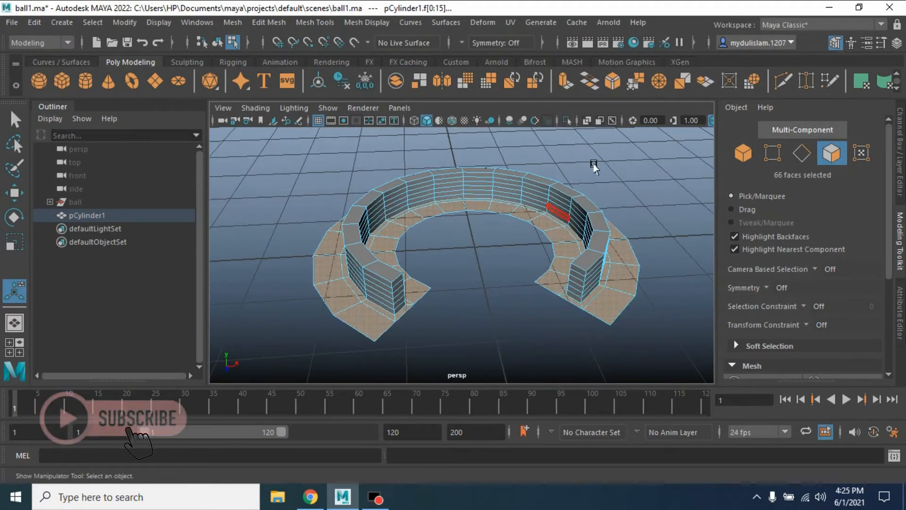
pyautogui.click(563, 81)
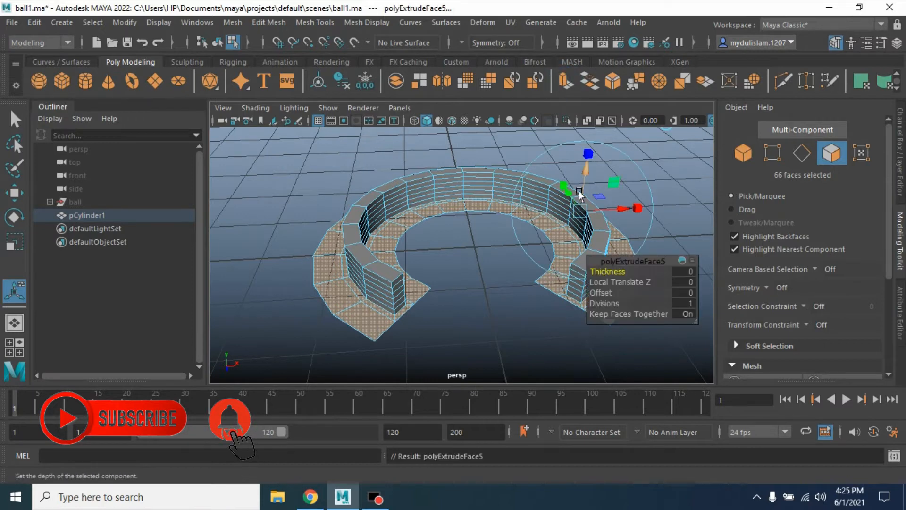
pyautogui.moveTo(587, 180); pyautogui.dragTo(586, 171)
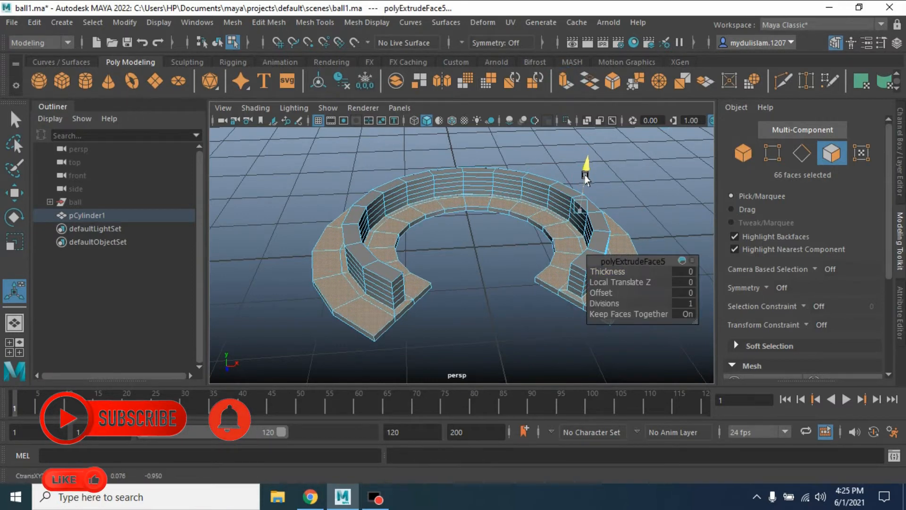
pyautogui.moveTo(602, 304); pyautogui.dragTo(616, 304)
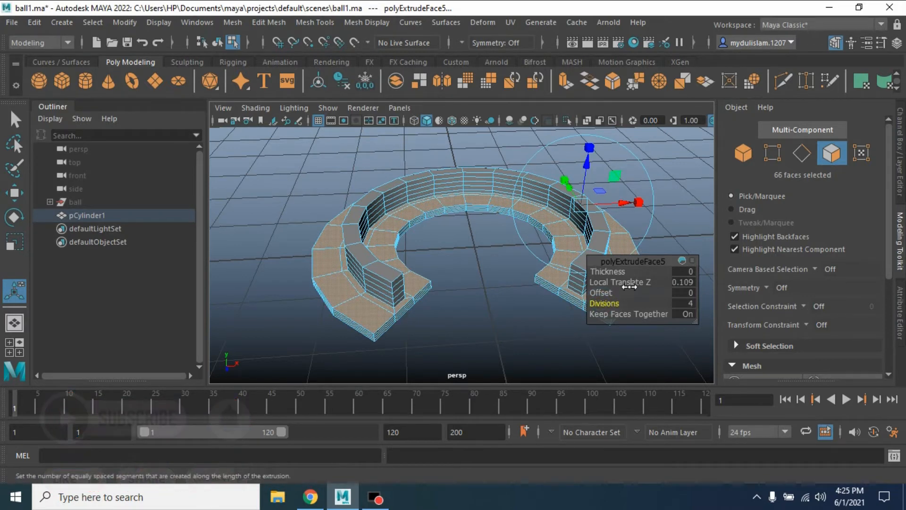
pyautogui.click(741, 160)
pyautogui.scroll(-3, 493, 252)
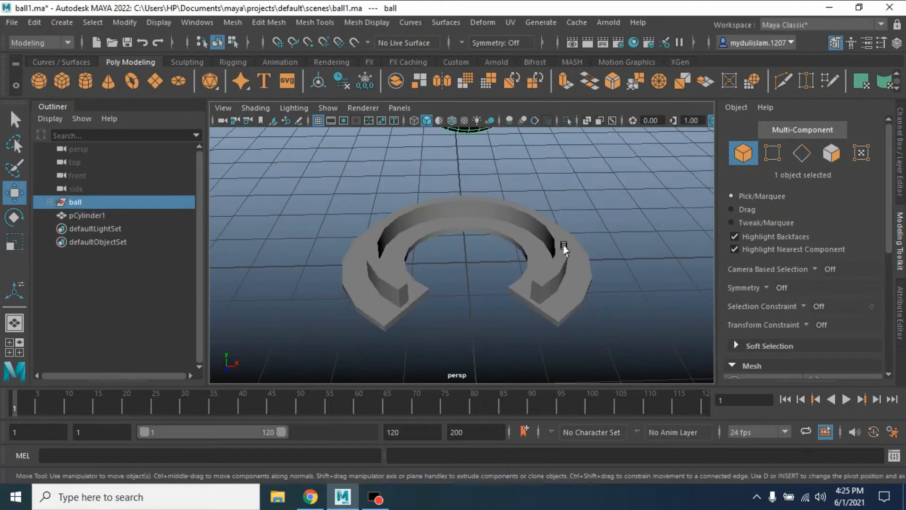
pyautogui.click(558, 247)
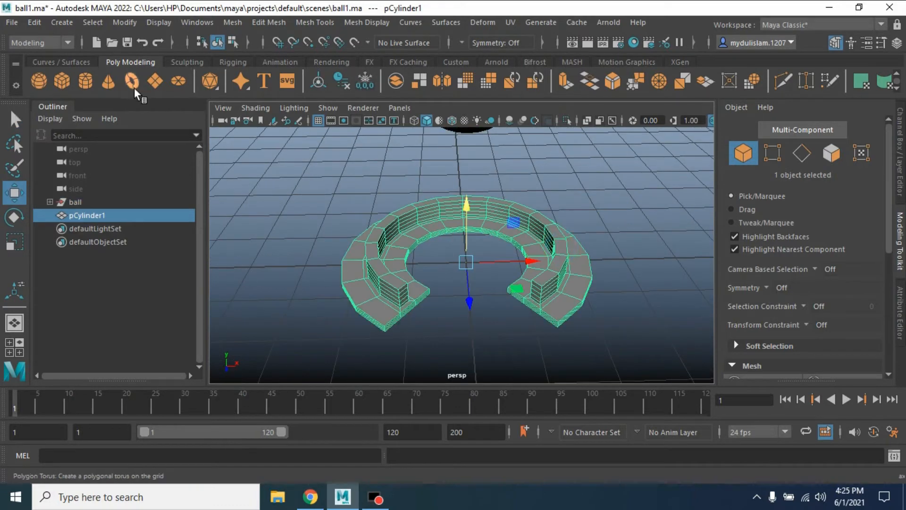
# Step: Create a polygon cylinder and scale it uniformly to about 1.148 to meet the arc's inner edge, with wireframe on shaded in the top view
pyautogui.click(84, 81)
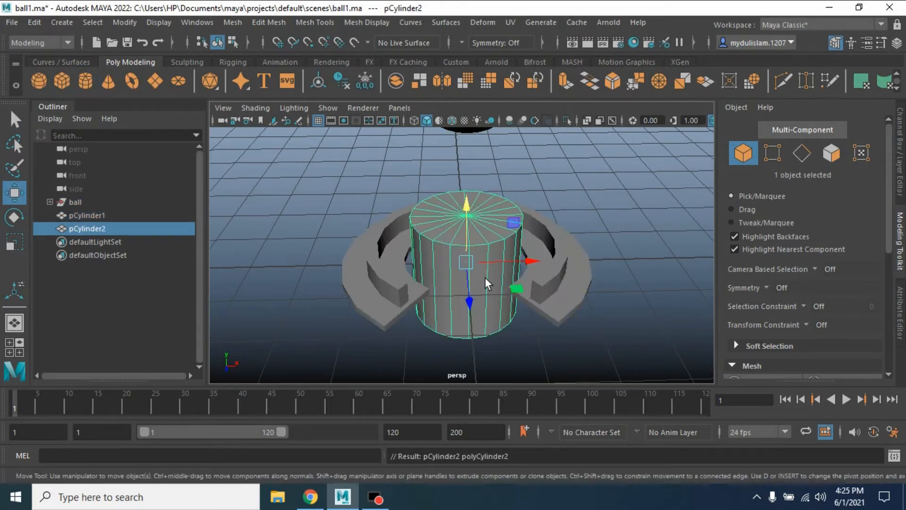
pyautogui.press('space')
pyautogui.press('space')
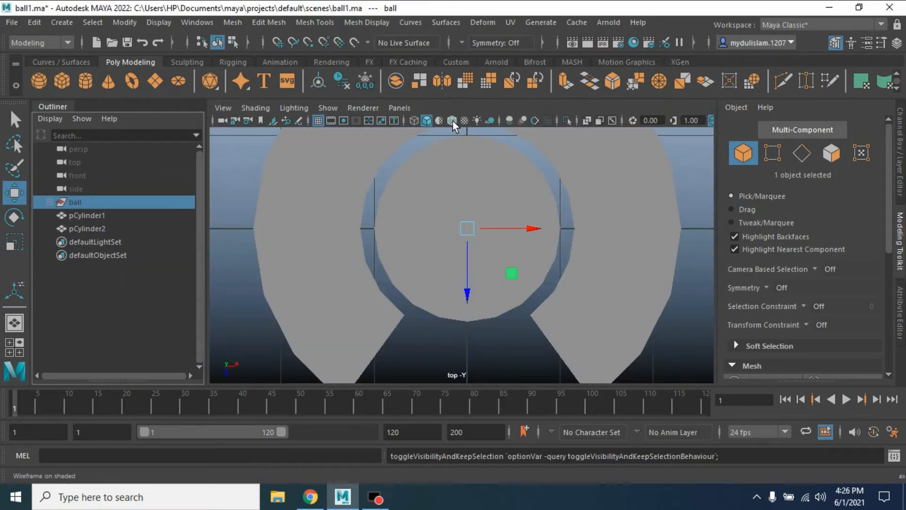
pyautogui.click(452, 121)
pyautogui.click(422, 262)
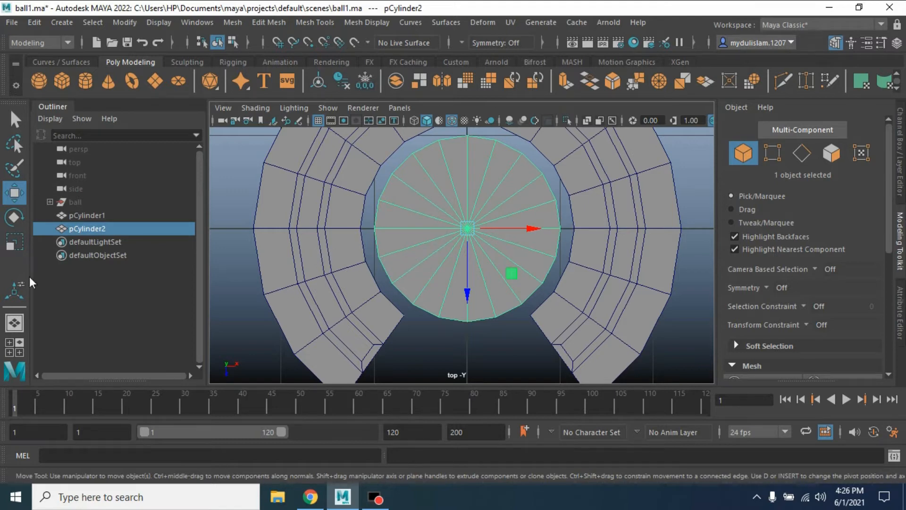
pyautogui.click(13, 241)
pyautogui.moveTo(465, 234); pyautogui.dragTo(488, 260)
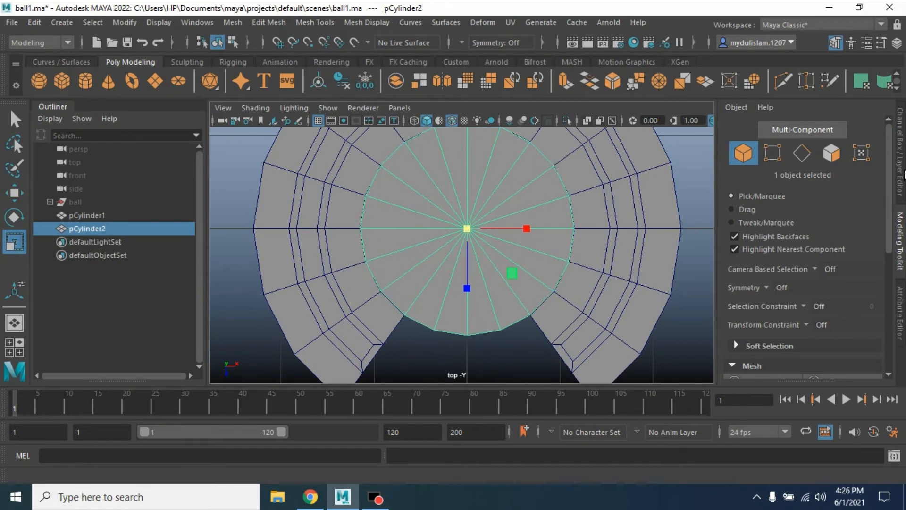
# Step: Set the new cylinder's Subdivisions Caps to 12
pyautogui.click(904, 174)
pyautogui.scroll(-1, 810, 225)
pyautogui.click(770, 262)
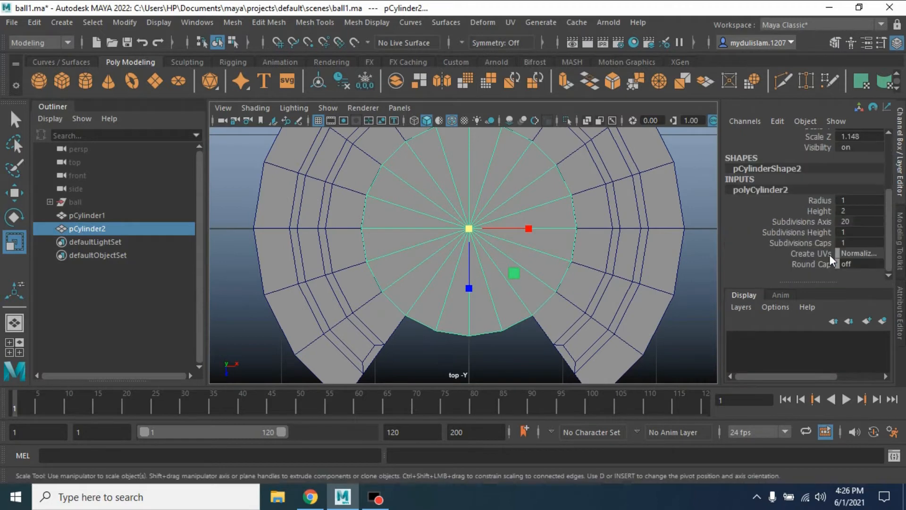
pyautogui.doubleClick(847, 243)
pyautogui.write('12')
pyautogui.press('Return')
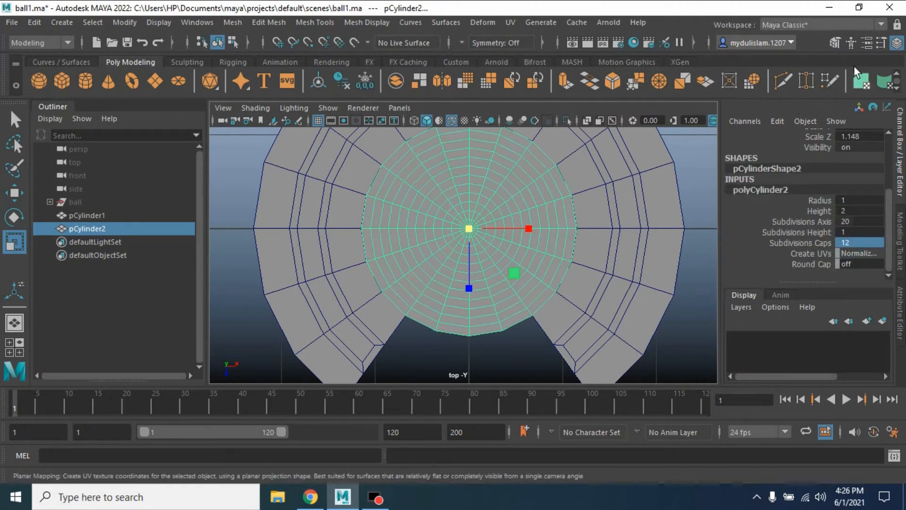
# Step: Delete all of the cylinder's faces except the outermost ring of faces on its top cap
pyautogui.click(834, 42)
pyautogui.click(831, 152)
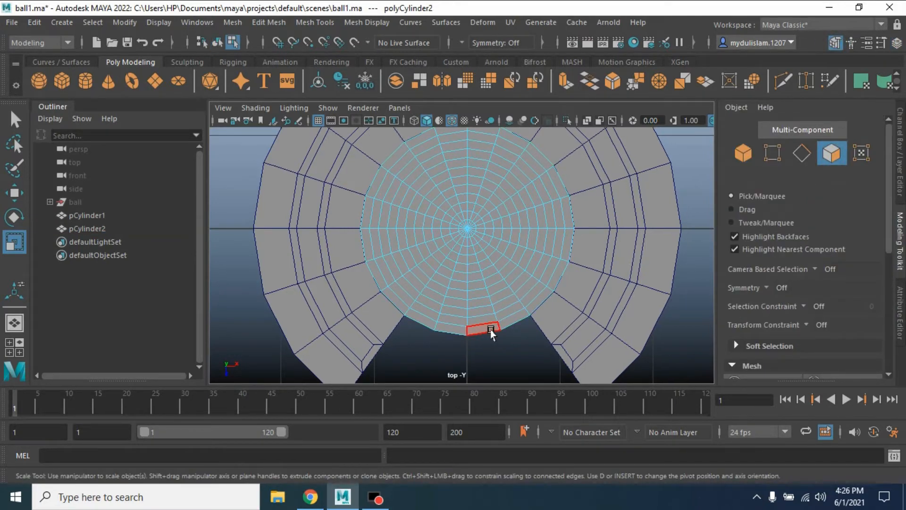
pyautogui.click(490, 329)
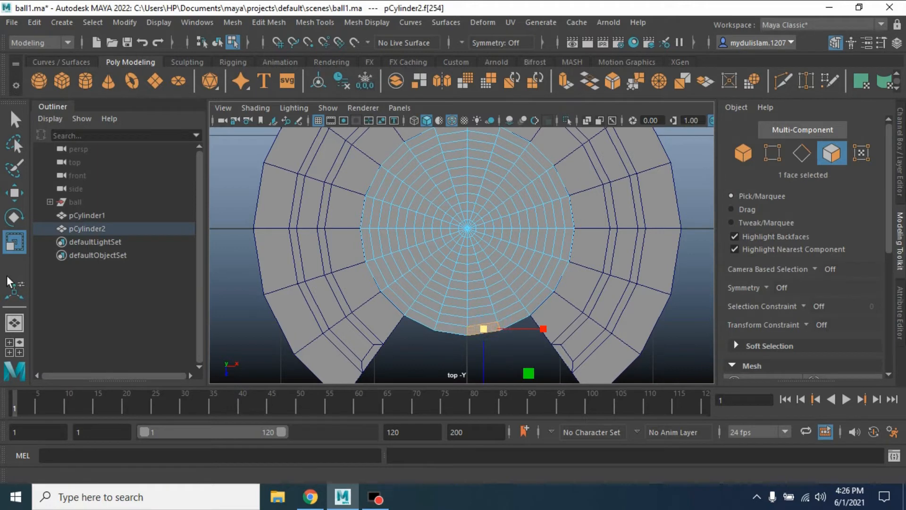
pyautogui.click(15, 119)
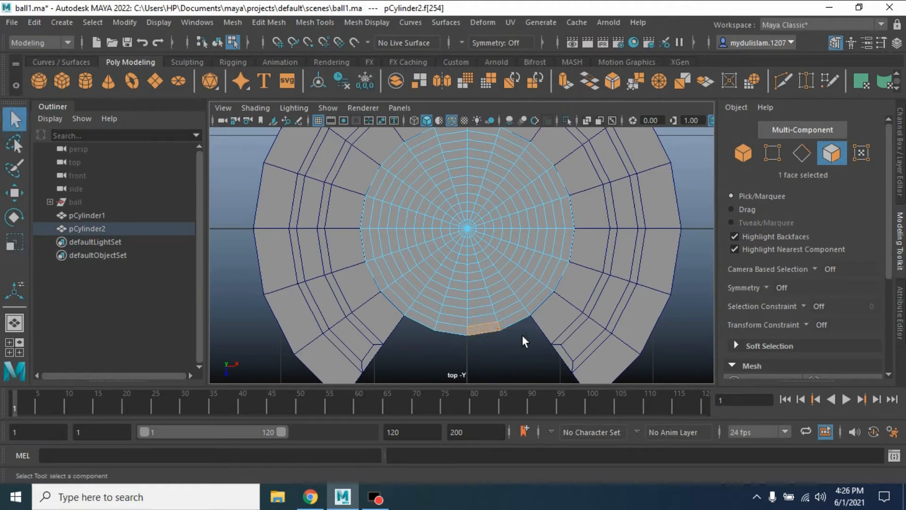
pyautogui.keyDown('shift'); pyautogui.doubleClick(513, 315); pyautogui.keyUp('shift')
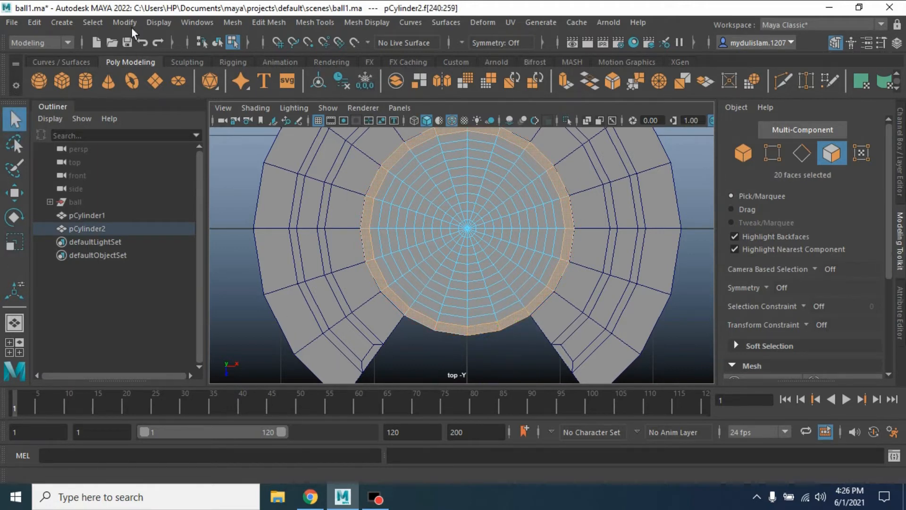
pyautogui.click(98, 21)
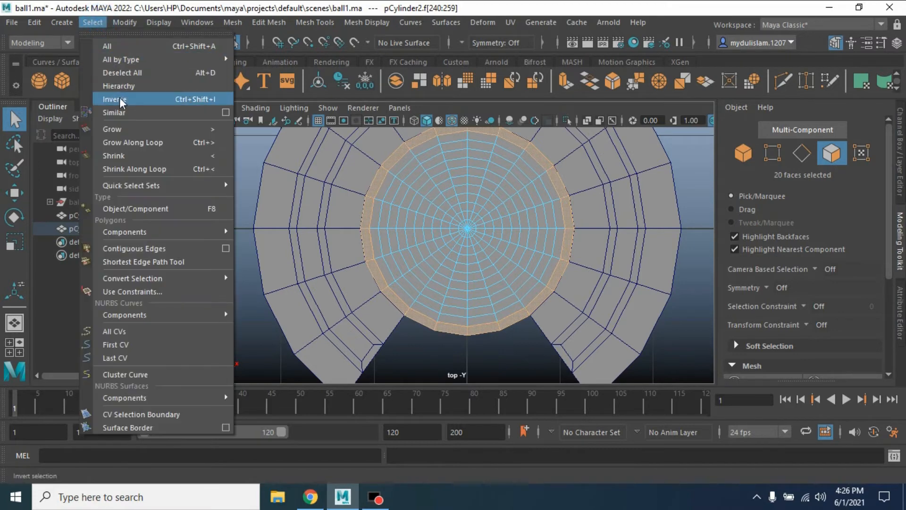
pyautogui.click(118, 96)
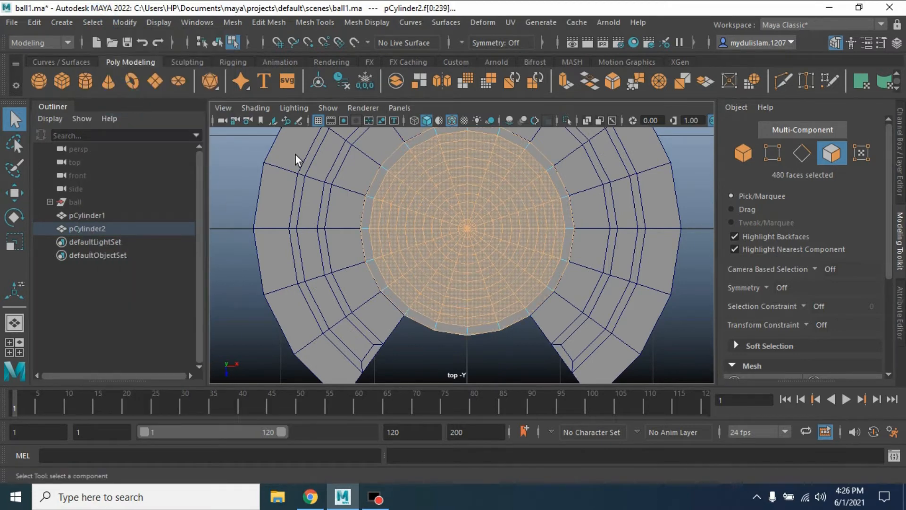
pyautogui.press('Delete')
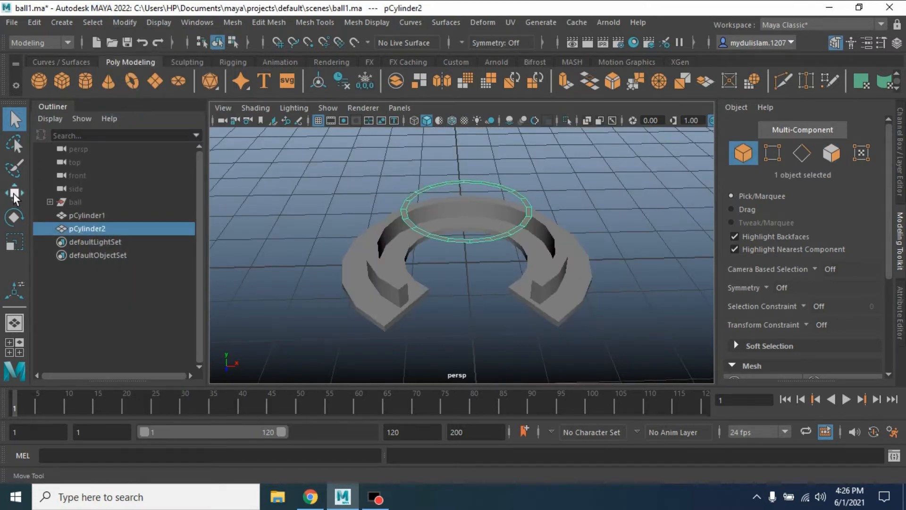
# Step: Center the thin ring's pivot and lower the ring vertically to the base of the open arc
pyautogui.click(14, 192)
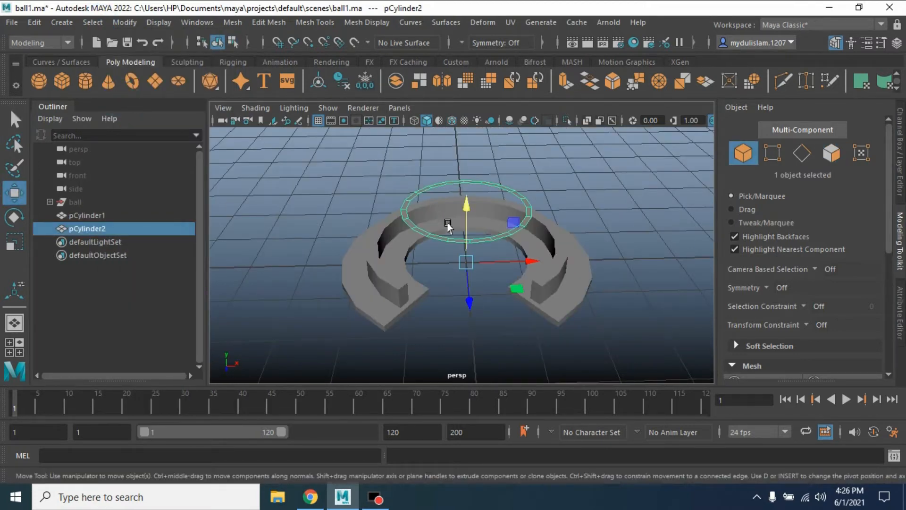
pyautogui.click(118, 22)
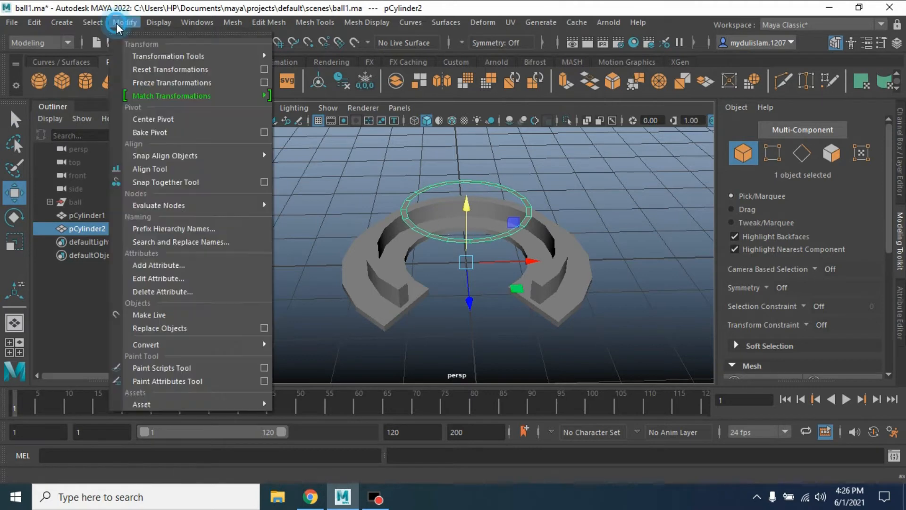
pyautogui.click(168, 124)
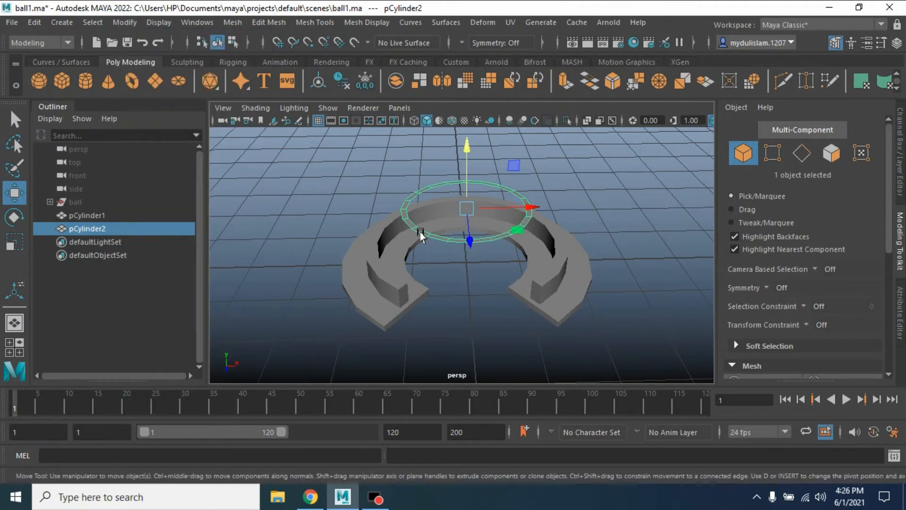
pyautogui.press('space')
pyautogui.press('space')
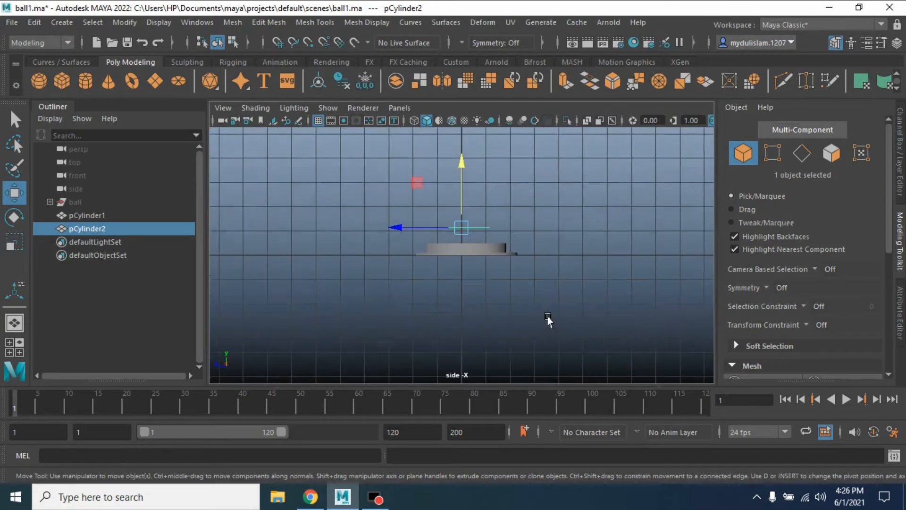
pyautogui.click(586, 119)
pyautogui.moveTo(461, 158); pyautogui.dragTo(481, 291)
# Step: Extrude the thin ring's faces upward with a Local Translate Z of about 0.248 and 6 divisions
pyautogui.press('space')
pyautogui.press('space')
pyautogui.press('space')
pyautogui.press('space')
pyautogui.scroll(5, 550, 259)
pyautogui.click(561, 83)
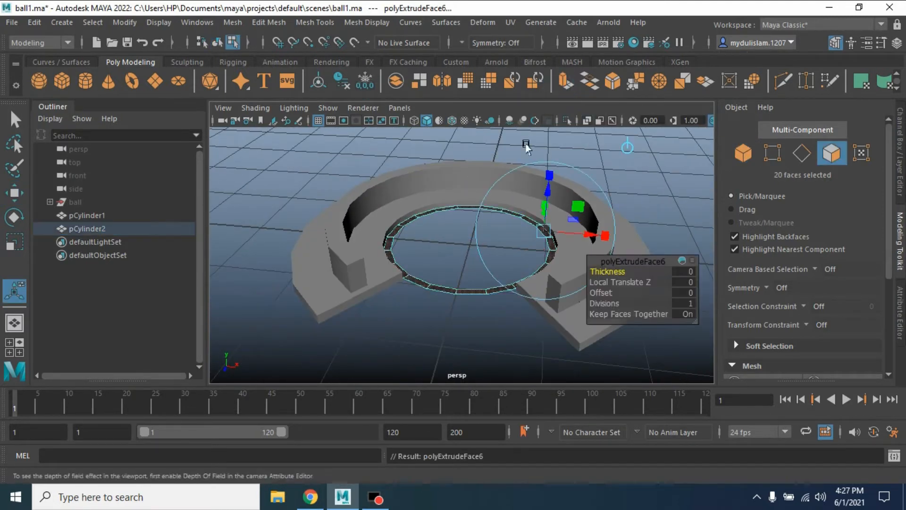
pyautogui.moveTo(545, 197); pyautogui.dragTo(547, 179)
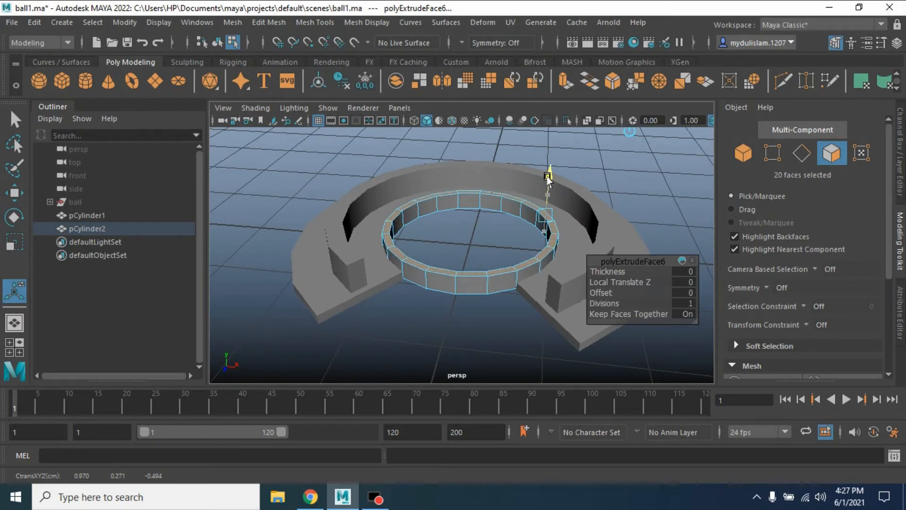
pyautogui.click(604, 303)
pyautogui.moveTo(609, 303); pyautogui.dragTo(641, 304, button='middle')
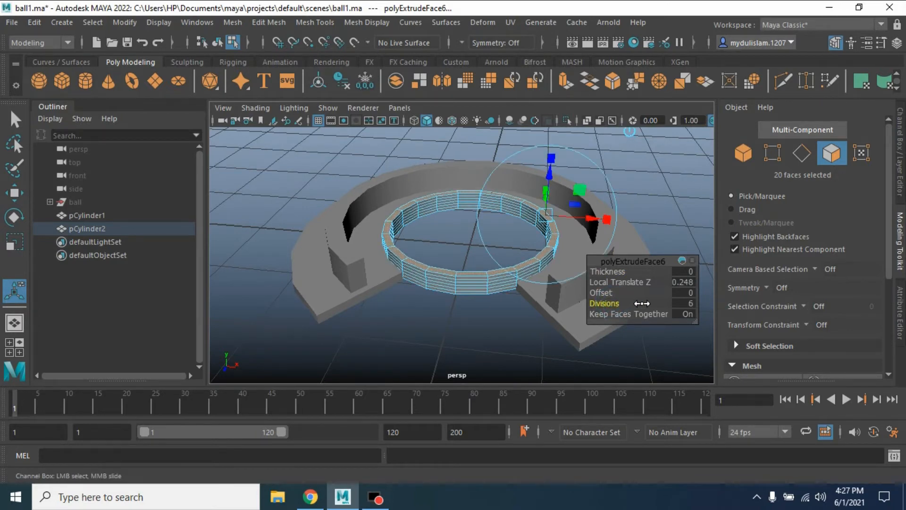
pyautogui.press('q')
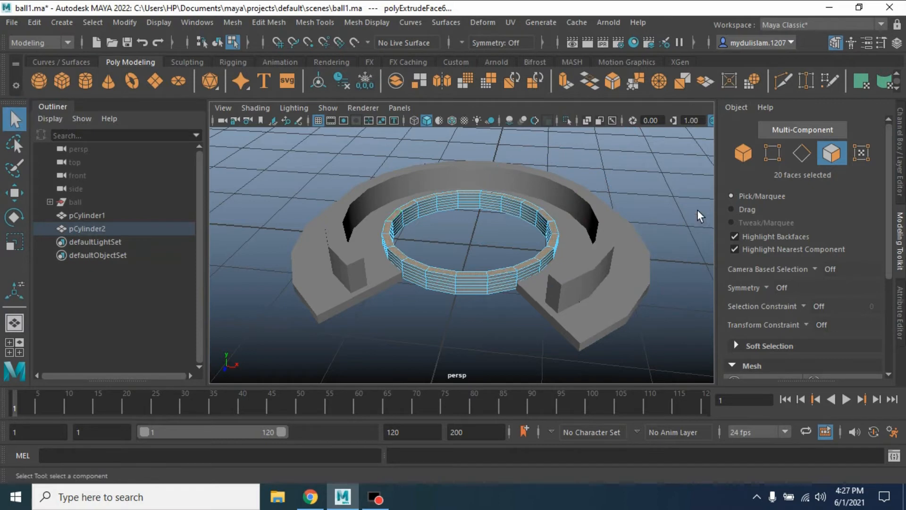
pyautogui.click(738, 153)
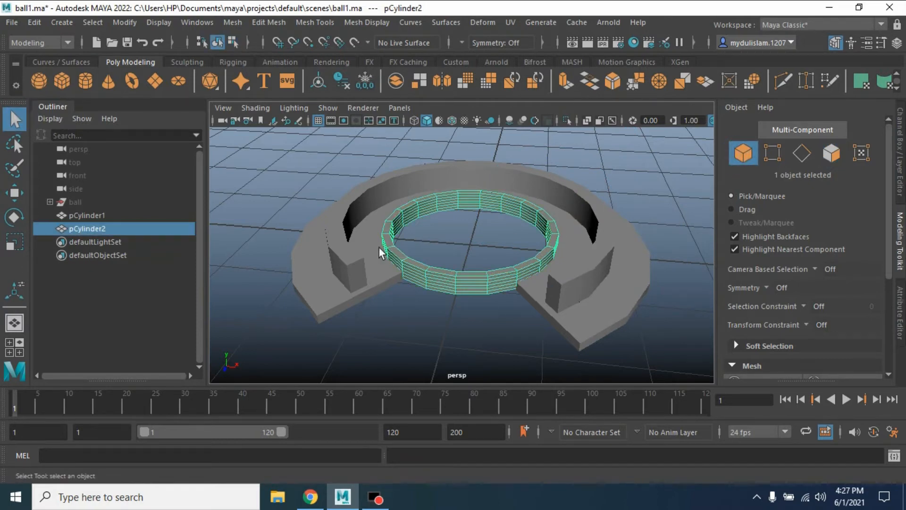
# Step: Create another polygon cylinder inside the ring and set its Subdivisions Caps to 6
pyautogui.click(85, 81)
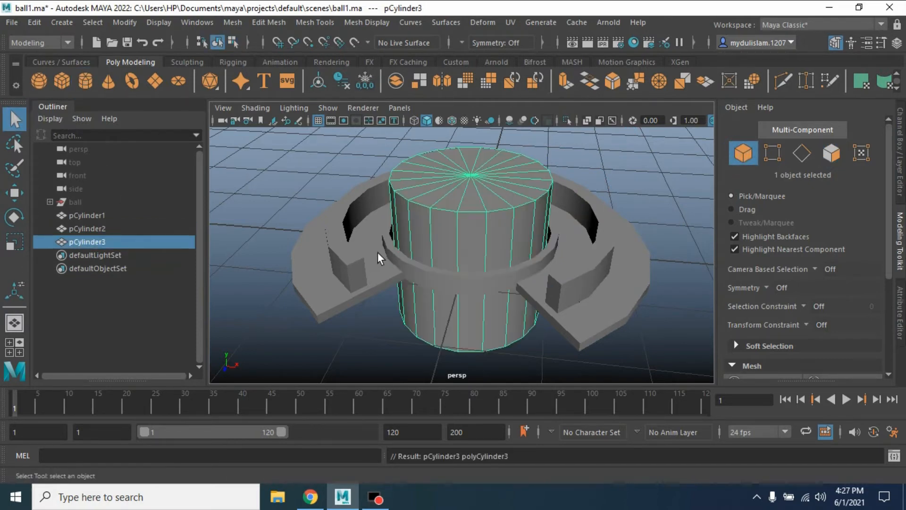
pyautogui.keyDown('alt'); pyautogui.moveTo(412, 270); pyautogui.dragTo(425, 277); pyautogui.keyUp('alt')
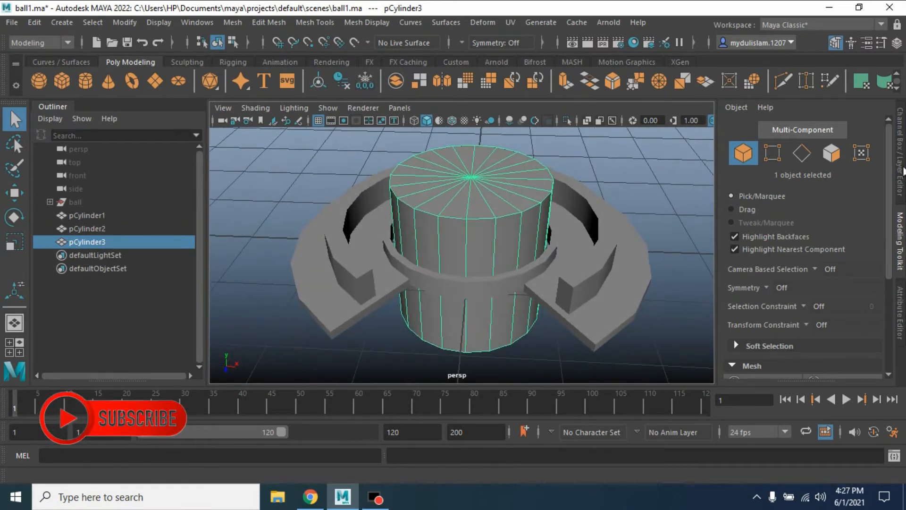
pyautogui.click(900, 151)
pyautogui.click(769, 263)
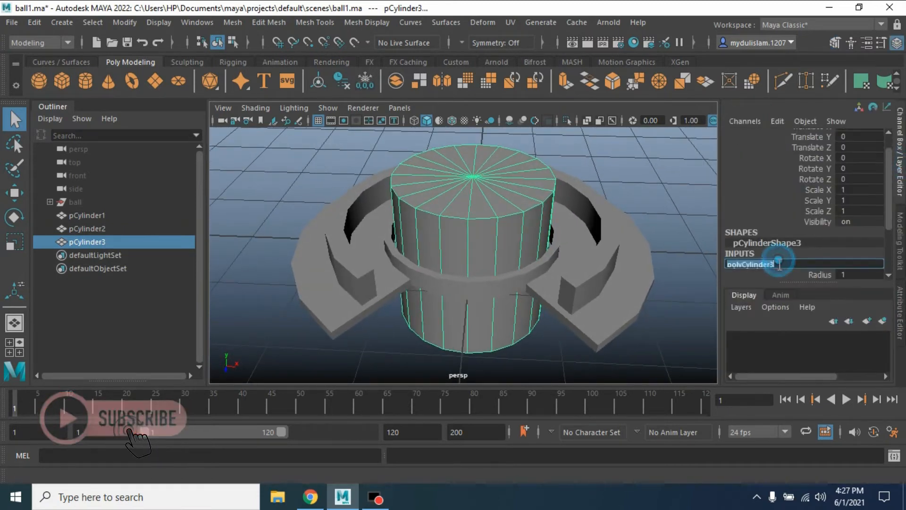
pyautogui.click(848, 254)
pyautogui.write('6')
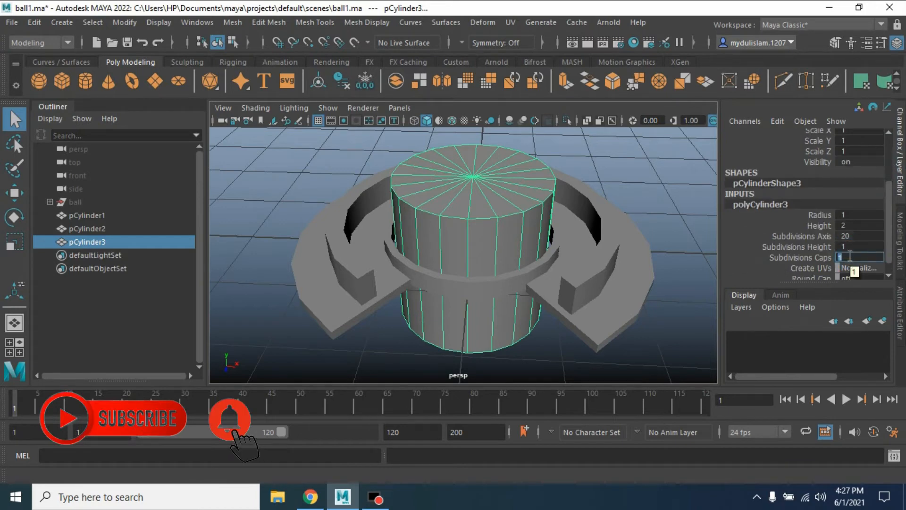
pyautogui.press('Return')
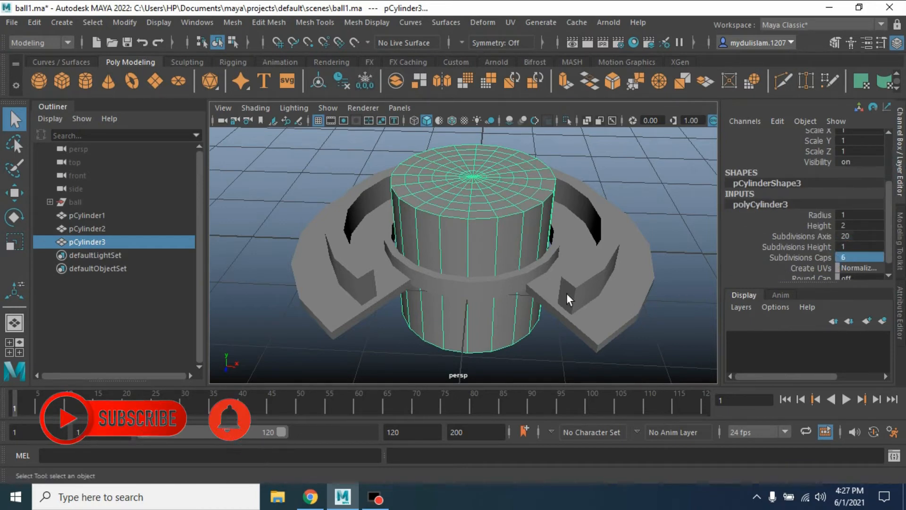
# Step: Delete the new cylinder's side and bottom faces in the side view, keeping only its top cap disc
pyautogui.press('space')
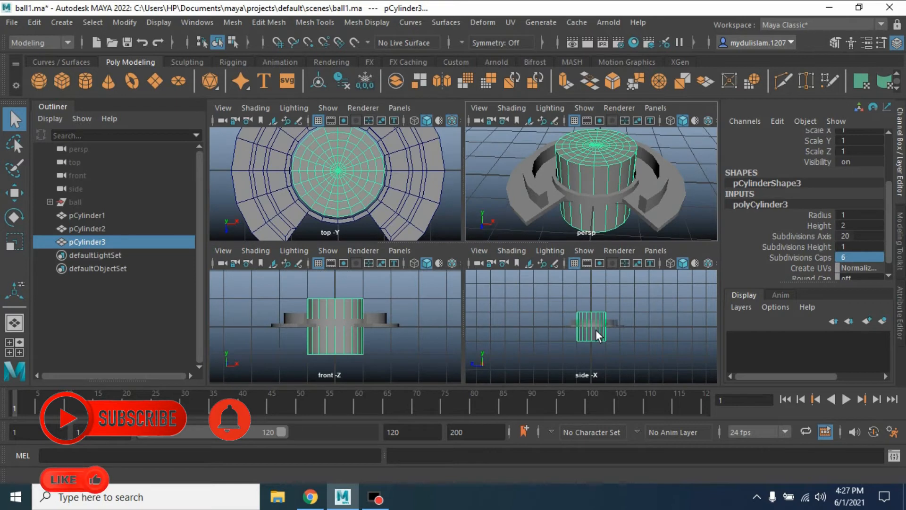
pyautogui.press('space')
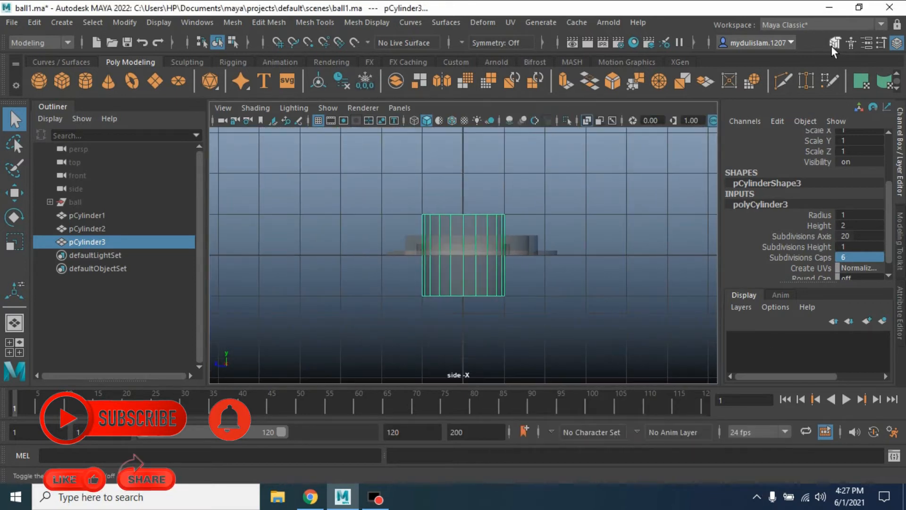
pyautogui.click(834, 43)
pyautogui.click(831, 153)
pyautogui.moveTo(601, 335); pyautogui.dragTo(294, 259)
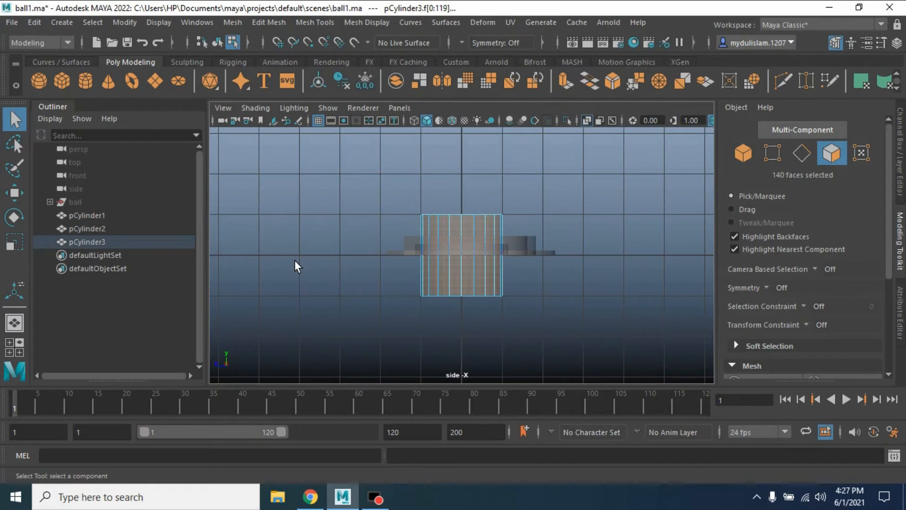
pyautogui.press('Delete')
pyautogui.click(743, 153)
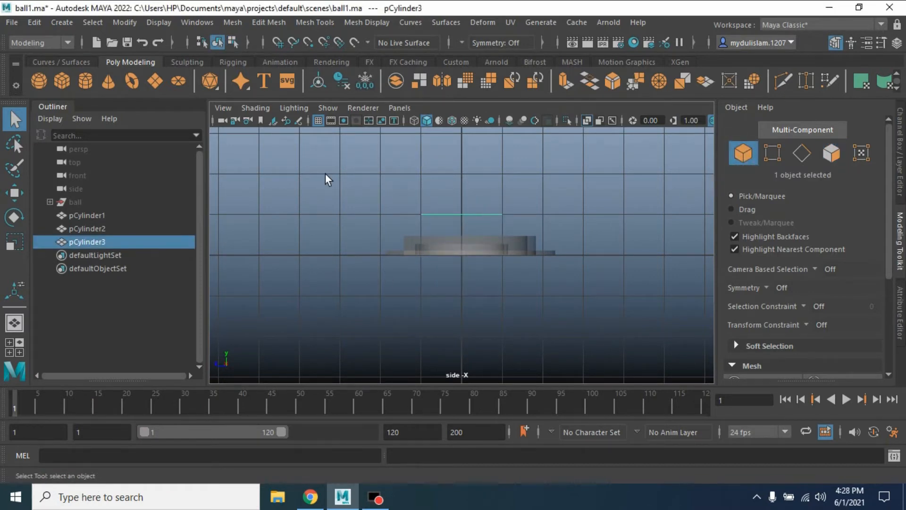
# Step: Center the cap disc's pivot and scale the disc uniformly to about 1.05 so it meets the inner ring
pyautogui.press('space')
pyautogui.press('space')
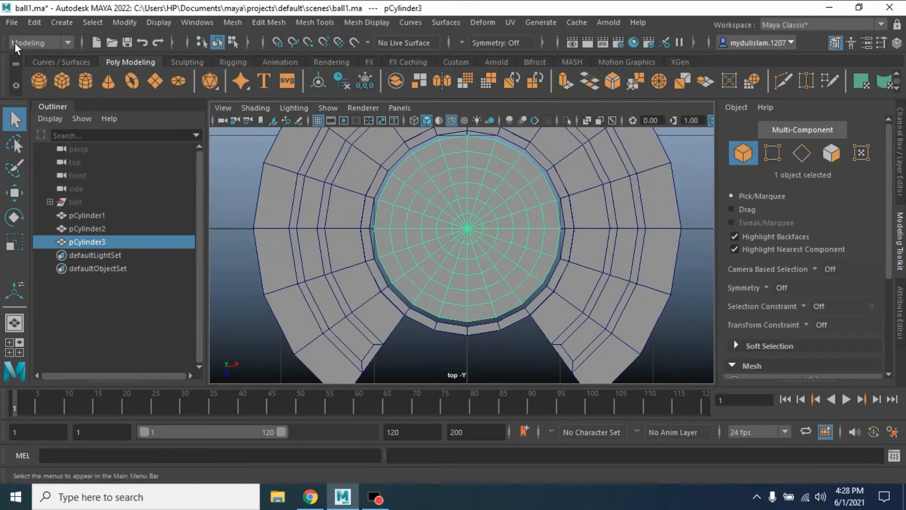
pyautogui.click(124, 25)
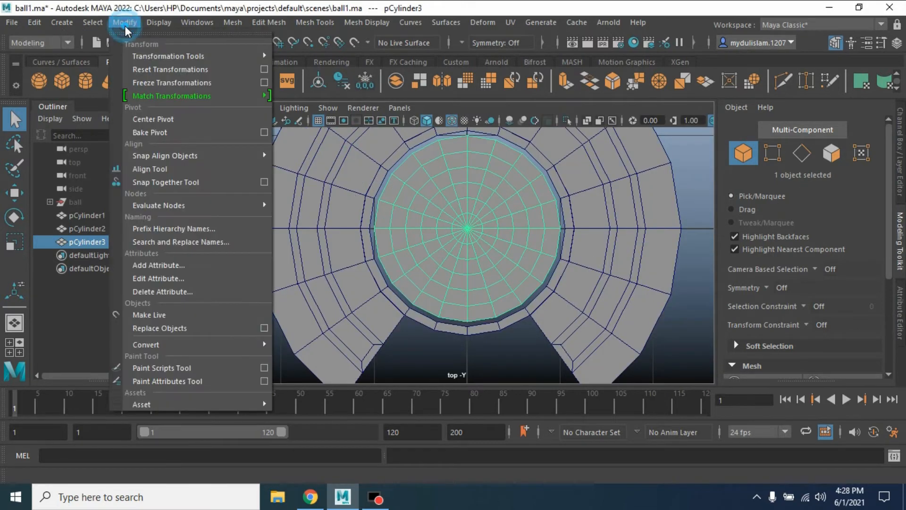
pyautogui.click(147, 120)
pyautogui.click(17, 193)
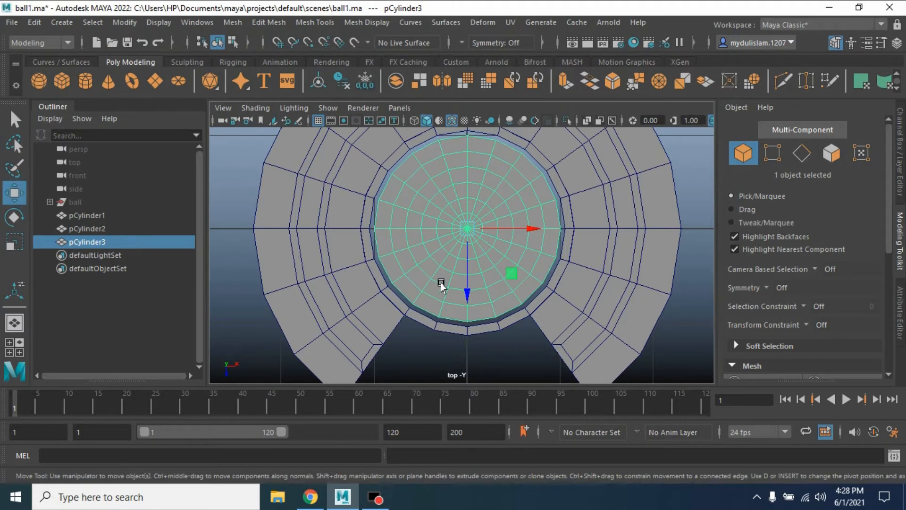
pyautogui.click(14, 243)
pyautogui.moveTo(464, 228); pyautogui.dragTo(469, 241)
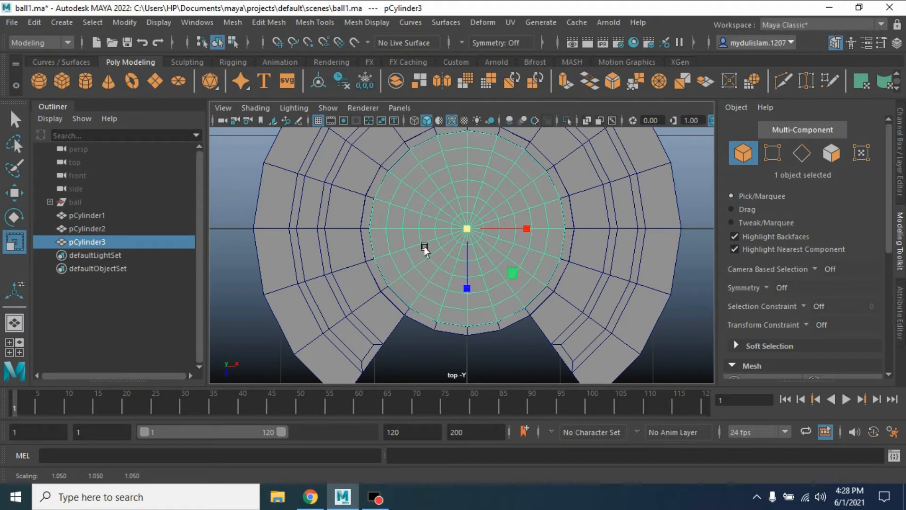
# Step: Delete the three innermost rings of faces from the cap disc, leaving a round hole at its center
pyautogui.click(831, 153)
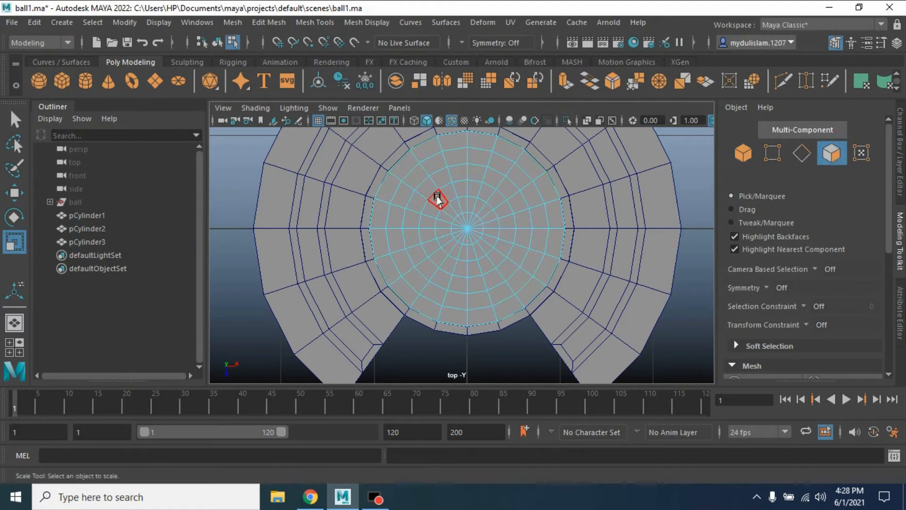
pyautogui.press('q')
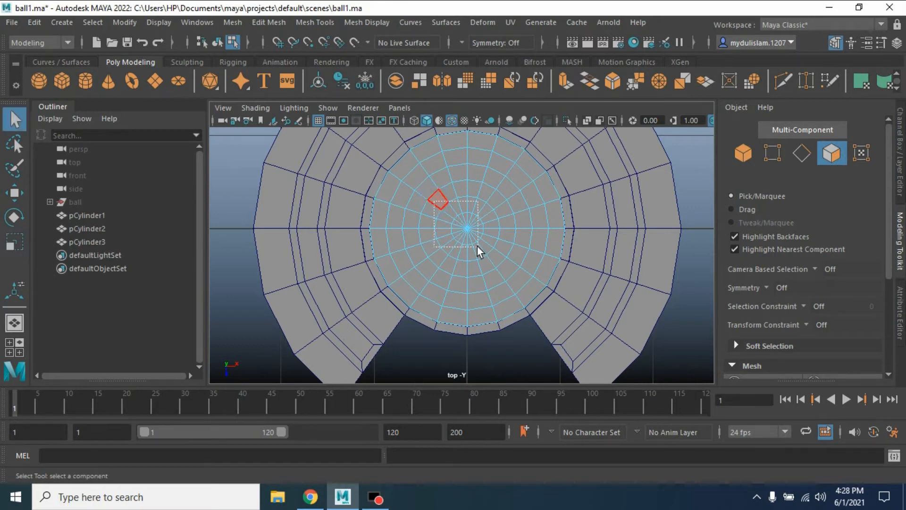
pyautogui.moveTo(496, 256); pyautogui.dragTo(499, 261)
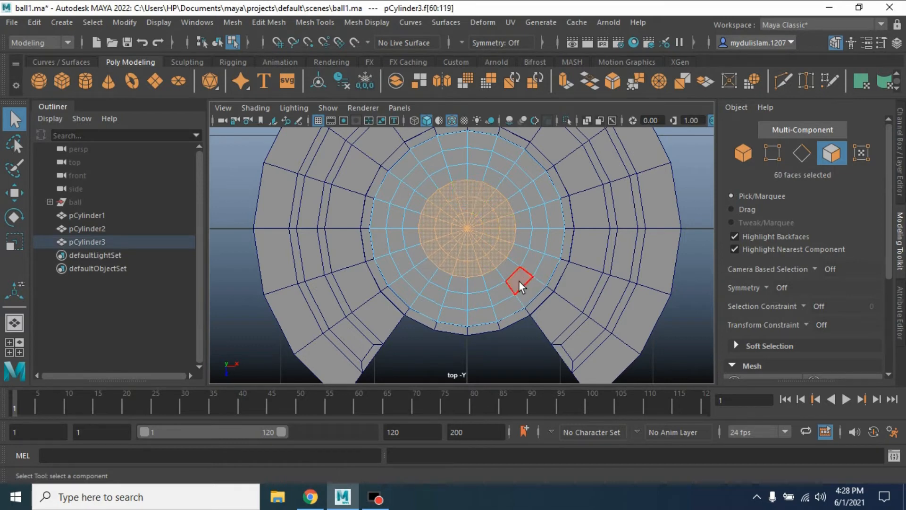
pyautogui.press('Delete')
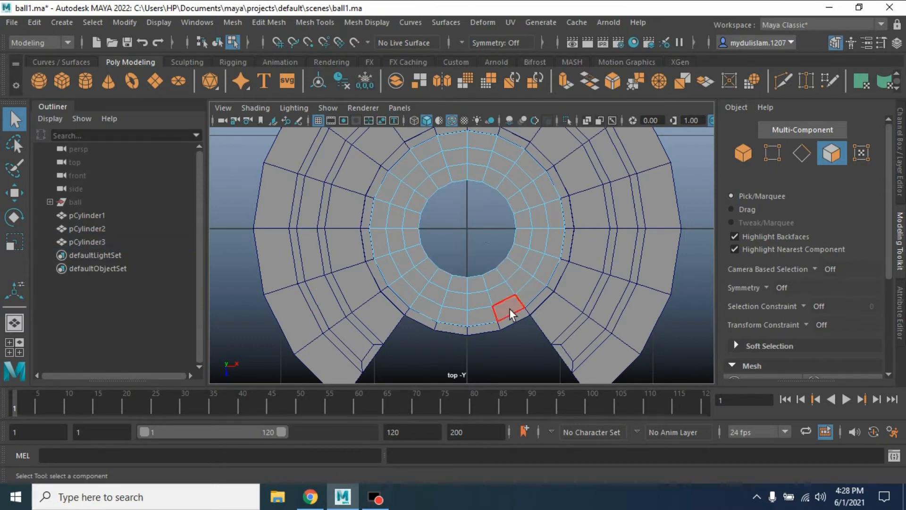
# Step: Delete all remaining disc faces except the 12-face wedge, four columns wide, at the gap of the open arc
pyautogui.click(509, 310)
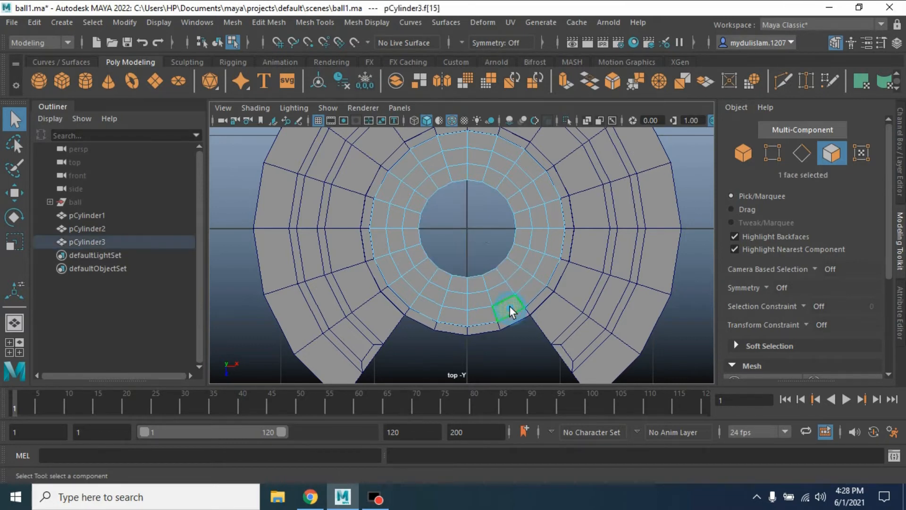
pyautogui.keyDown('shift'); pyautogui.doubleClick(491, 276); pyautogui.keyUp('shift')
pyautogui.keyDown('shift'); pyautogui.doubleClick(447, 279); pyautogui.keyUp('shift')
pyautogui.keyDown('shift'); pyautogui.doubleClick(422, 306); pyautogui.keyUp('shift')
pyautogui.keyDown('shift'); pyautogui.doubleClick(481, 315); pyautogui.keyUp('shift')
pyautogui.keyDown('shift'); pyautogui.click(475, 304); pyautogui.keyUp('shift')
pyautogui.keyDown('shift'); pyautogui.click(457, 301); pyautogui.keyUp('shift')
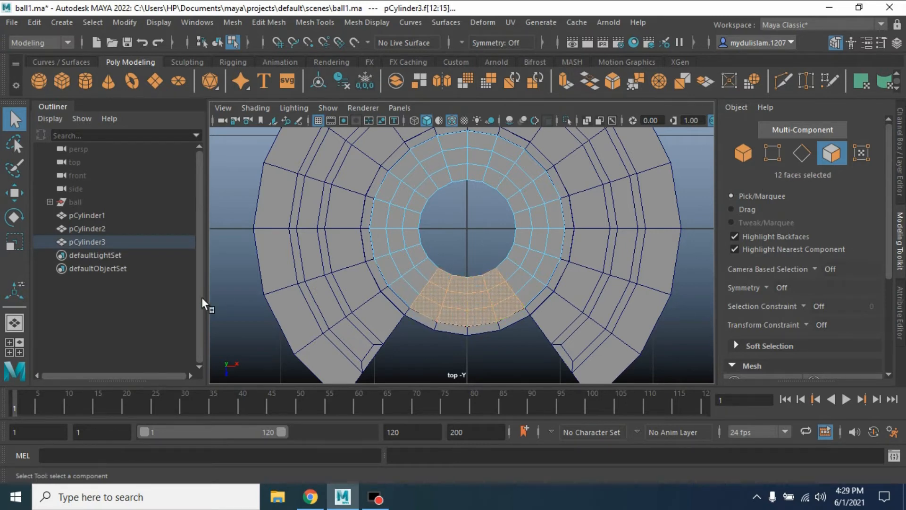
pyautogui.click(87, 21)
pyautogui.click(115, 100)
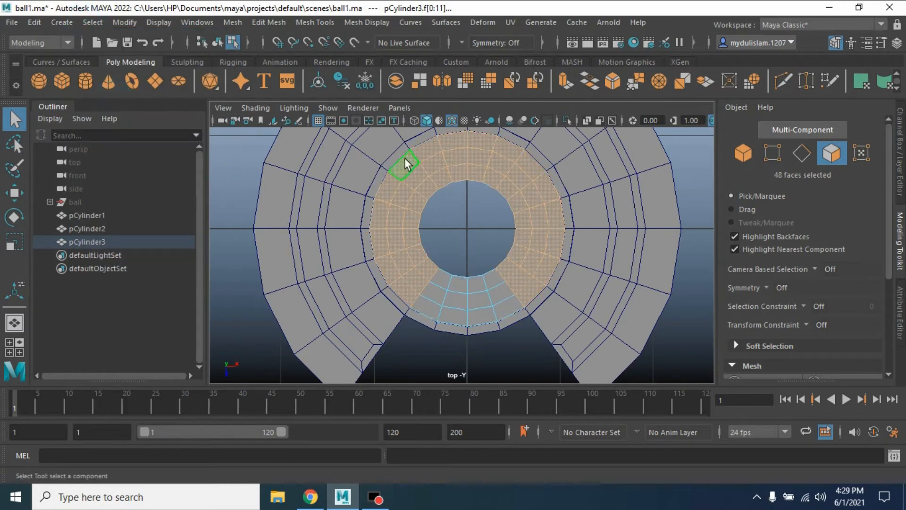
pyautogui.press('Delete')
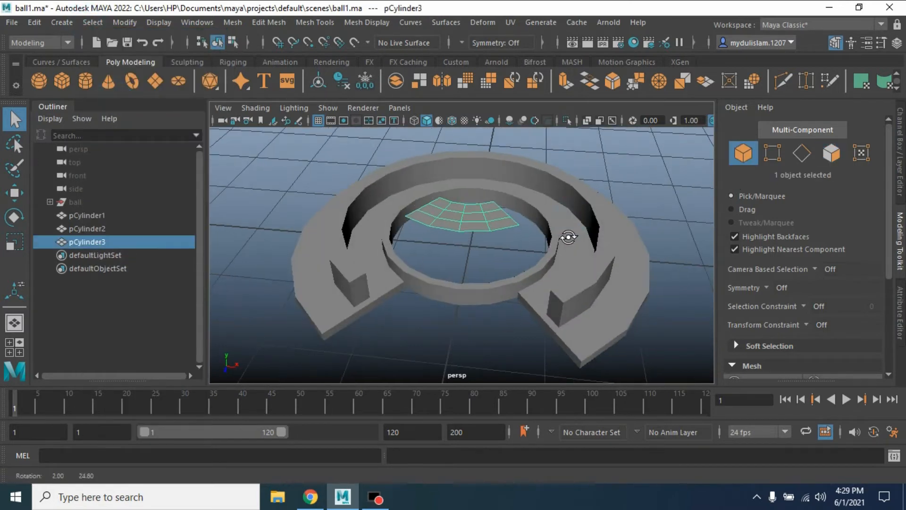
# Step: Lower the wedge to the inner ring's top edge at a height of about 0.258, and display wireframe on the shaded models
pyautogui.click(14, 192)
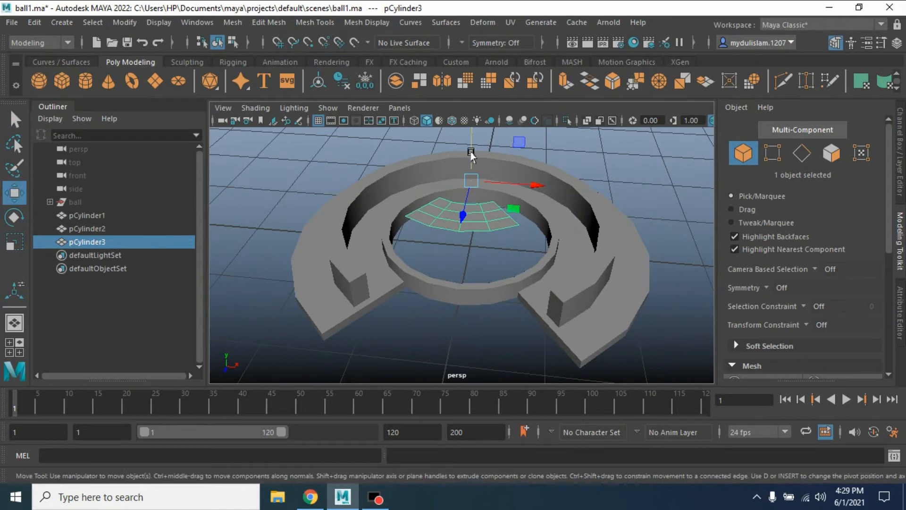
pyautogui.moveTo(470, 150); pyautogui.dragTo(476, 195)
pyautogui.keyDown('alt'); pyautogui.moveTo(515, 222); pyautogui.dragTo(470, 106); pyautogui.keyUp('alt')
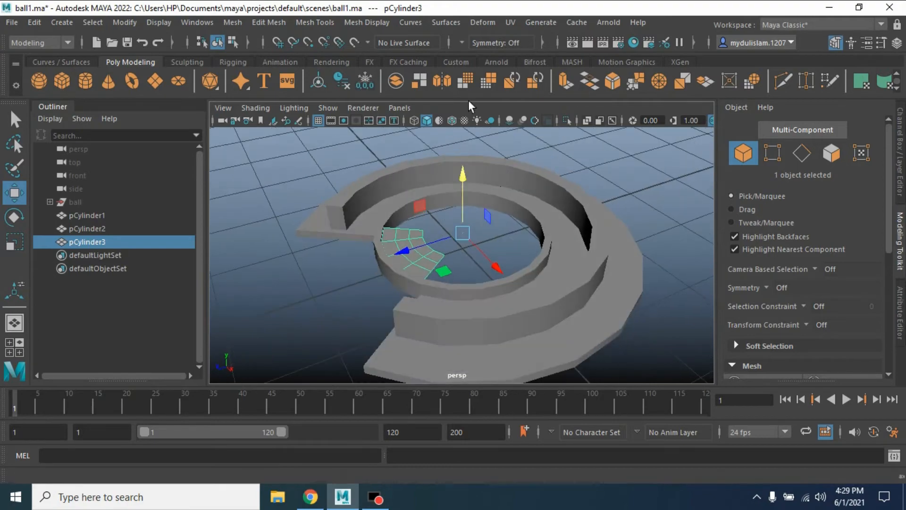
pyautogui.click(452, 120)
pyautogui.moveTo(453, 198)
pyautogui.keyDown('alt'); pyautogui.mouseDown()
pyautogui.moveTo(434, 207)
pyautogui.moveTo(440, 218)
pyautogui.moveTo(377, 191)
pyautogui.mouseUp(); pyautogui.keyUp('alt')
pyautogui.click(453, 162)
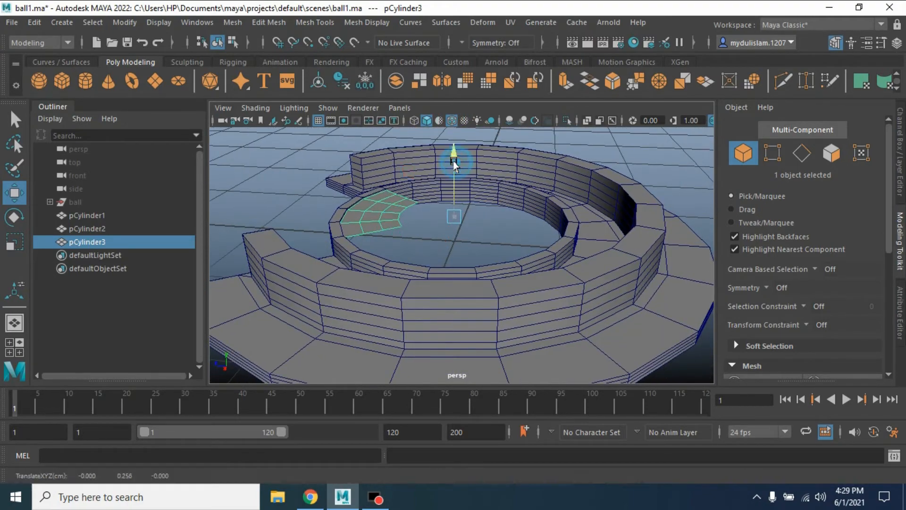
pyautogui.keyDown('alt'); pyautogui.moveTo(453, 161); pyautogui.dragTo(522, 237); pyautogui.keyUp('alt')
# Step: Raise the wedge's three inner rows of vertices (15 vertices) slightly above its outer edge
pyautogui.click(772, 153)
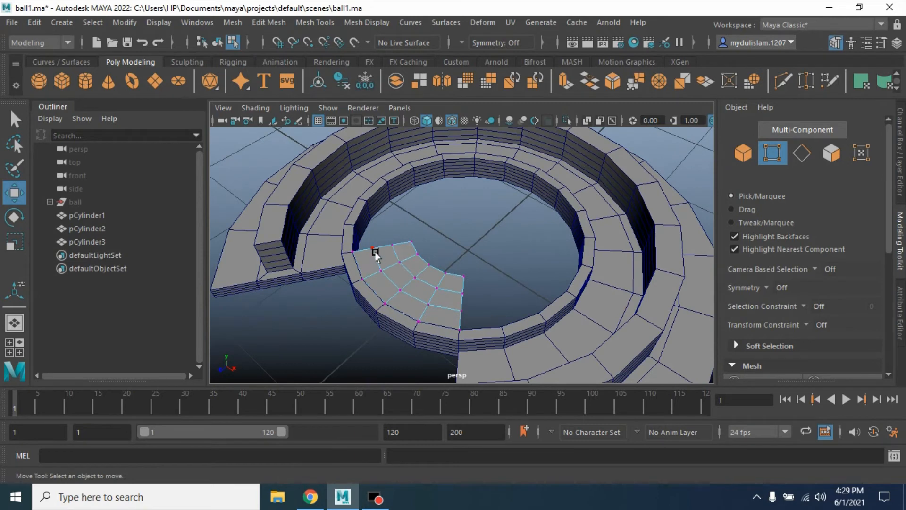
pyautogui.click(374, 250)
pyautogui.click(18, 122)
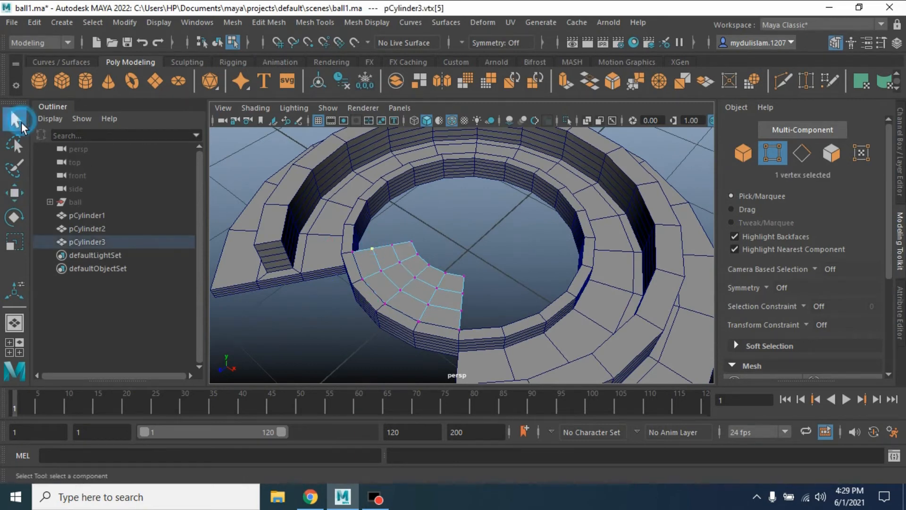
pyautogui.keyDown('shift'); pyautogui.doubleClick(462, 310); pyautogui.keyUp('shift')
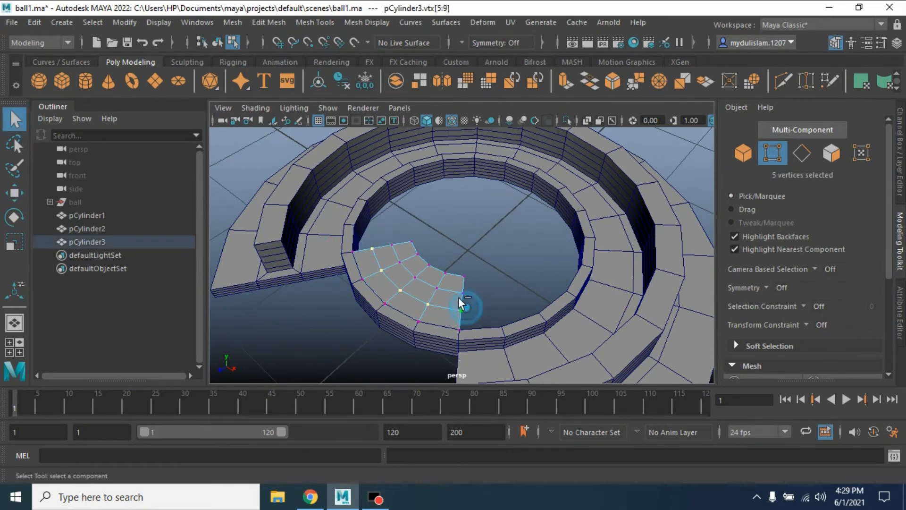
pyautogui.keyDown('shift'); pyautogui.click(392, 246); pyautogui.keyUp('shift')
pyautogui.keyDown('shift'); pyautogui.doubleClick(462, 293); pyautogui.keyUp('shift')
pyautogui.keyDown('shift'); pyautogui.click(412, 242); pyautogui.keyUp('shift')
pyautogui.keyDown('shift'); pyautogui.doubleClick(464, 277); pyautogui.keyUp('shift')
pyautogui.hotkey('ctrl', 'z')
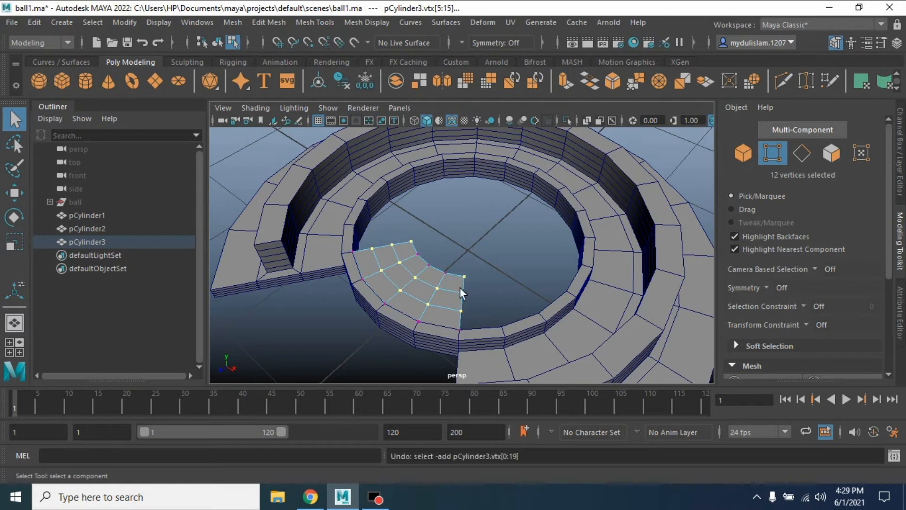
pyautogui.keyDown('shift'); pyautogui.doubleClick(463, 277); pyautogui.keyUp('shift')
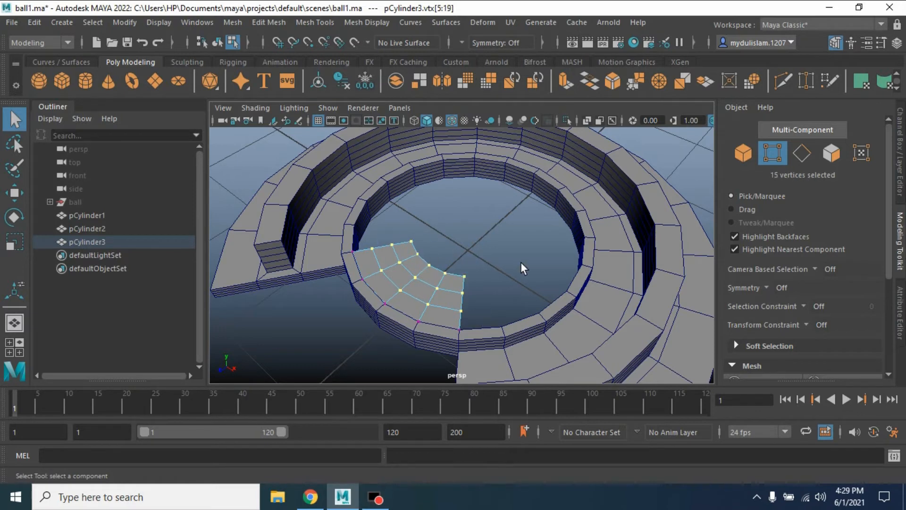
pyautogui.keyDown('alt'); pyautogui.moveTo(520, 262); pyautogui.dragTo(444, 240); pyautogui.keyUp('alt')
pyautogui.click(14, 192)
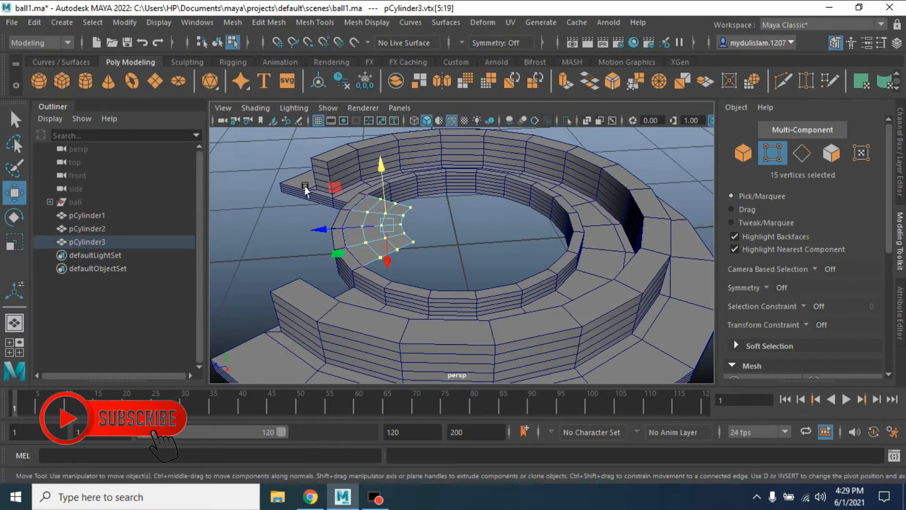
pyautogui.moveTo(377, 188); pyautogui.dragTo(379, 169)
pyautogui.keyDown('alt'); pyautogui.moveTo(425, 217); pyautogui.dragTo(473, 273); pyautogui.keyUp('alt')
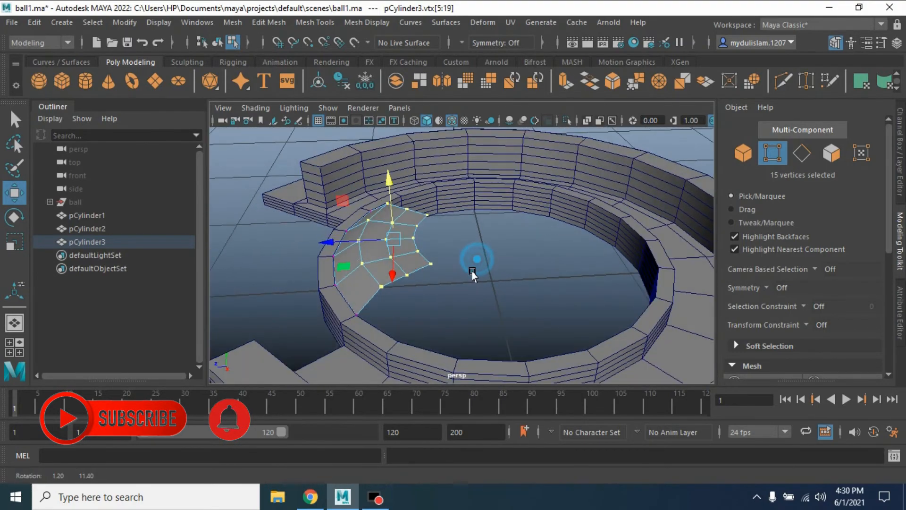
pyautogui.keyDown('alt'); pyautogui.moveTo(470, 267); pyautogui.dragTo(495, 275, button='middle'); pyautogui.keyUp('alt')
pyautogui.moveTo(418, 197); pyautogui.dragTo(418, 196)
pyautogui.keyDown('alt'); pyautogui.moveTo(457, 307); pyautogui.dragTo(467, 308); pyautogui.keyUp('alt')
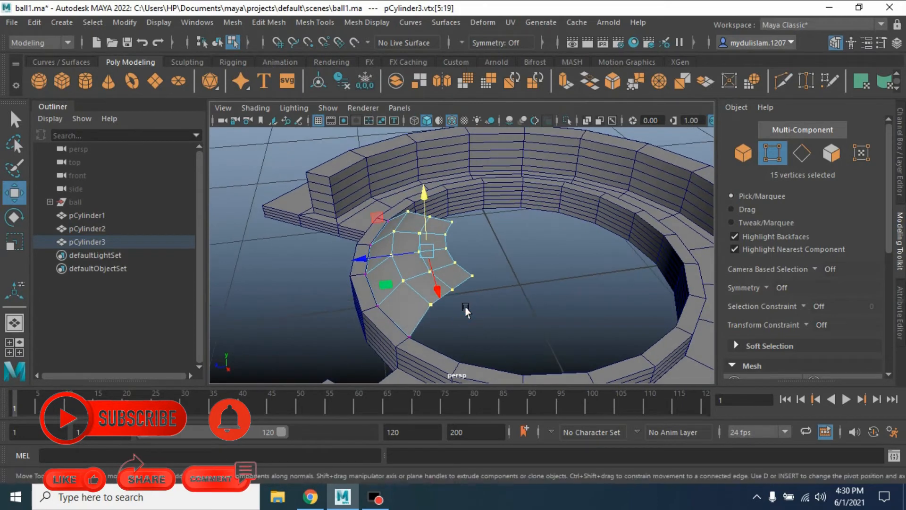
# Step: Raise the wedge's two innermost rows of vertices (10 vertices) further to a height of about 0.459, and return to object selection
pyautogui.click(452, 289)
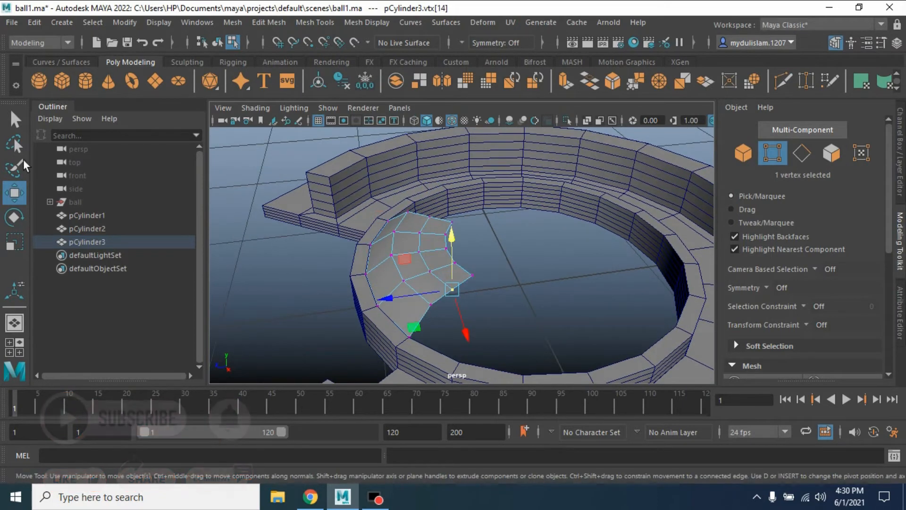
pyautogui.click(14, 119)
pyautogui.keyDown('shift'); pyautogui.doubleClick(427, 215); pyautogui.keyUp('shift')
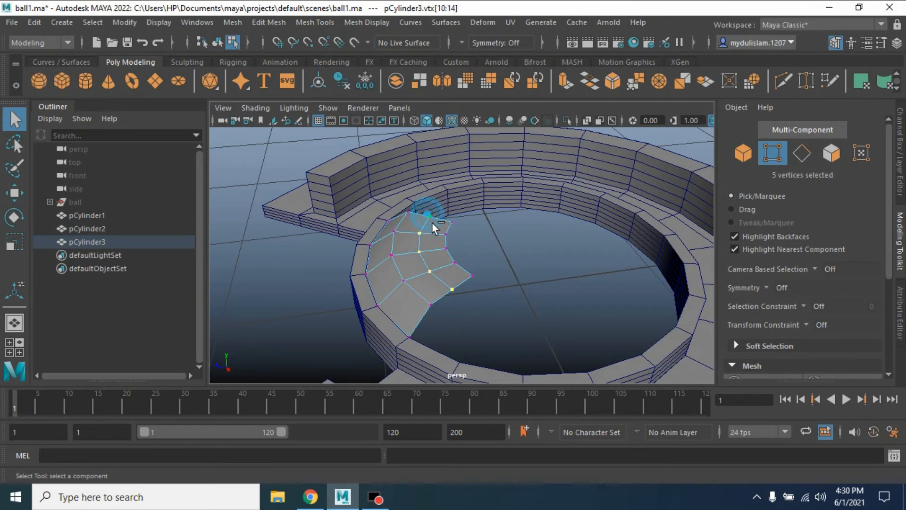
pyautogui.keyDown('shift'); pyautogui.doubleClick(454, 262); pyautogui.keyUp('shift')
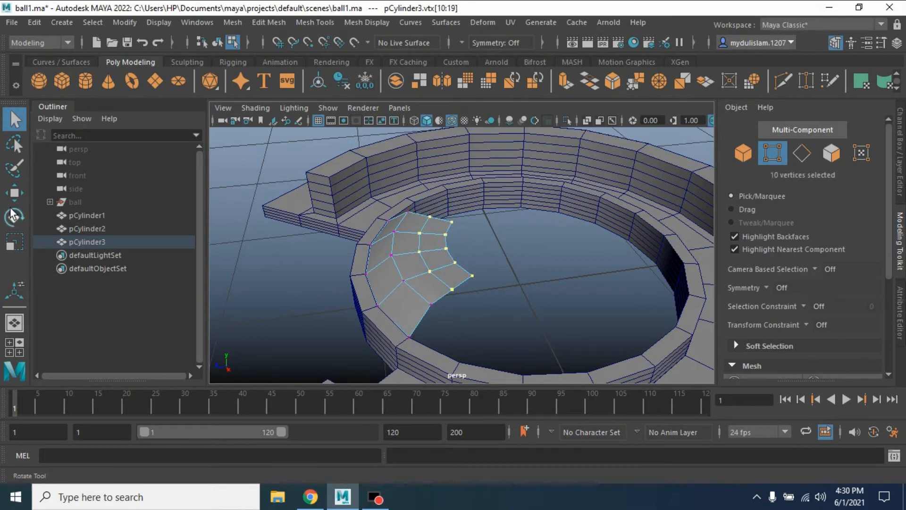
pyautogui.click(14, 193)
pyautogui.moveTo(439, 211); pyautogui.dragTo(437, 195)
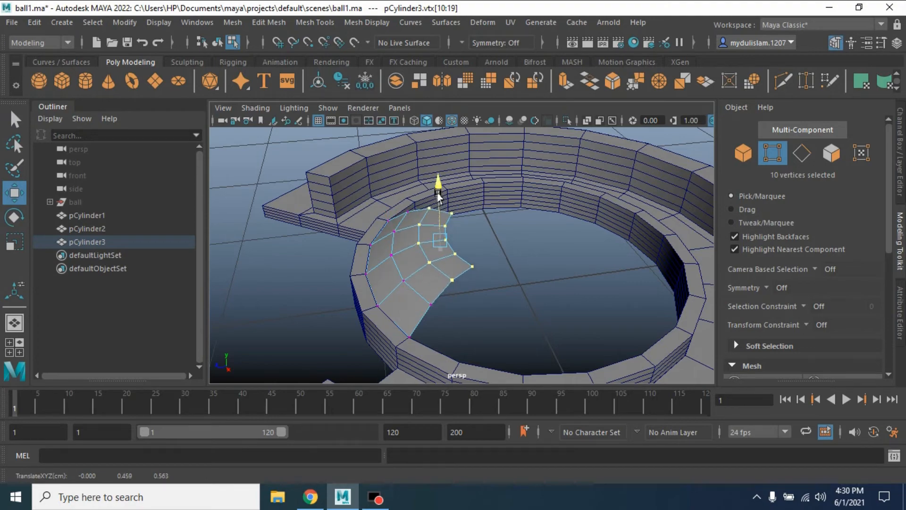
pyautogui.press('f')
pyautogui.click(743, 152)
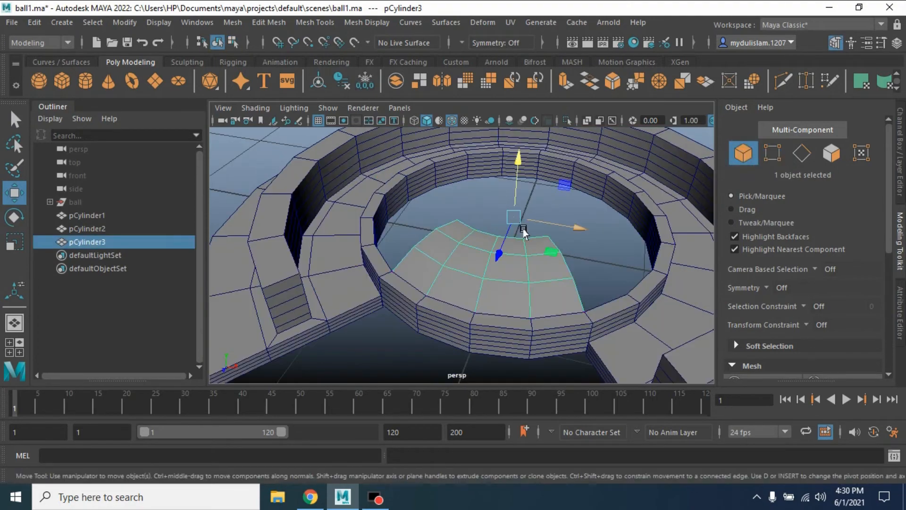
pyautogui.press('space')
pyautogui.press('space')
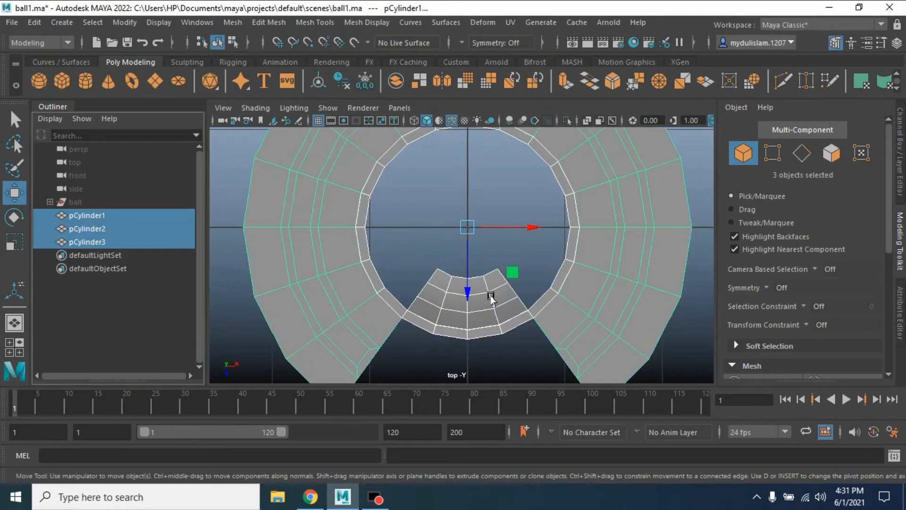
pyautogui.click(490, 294)
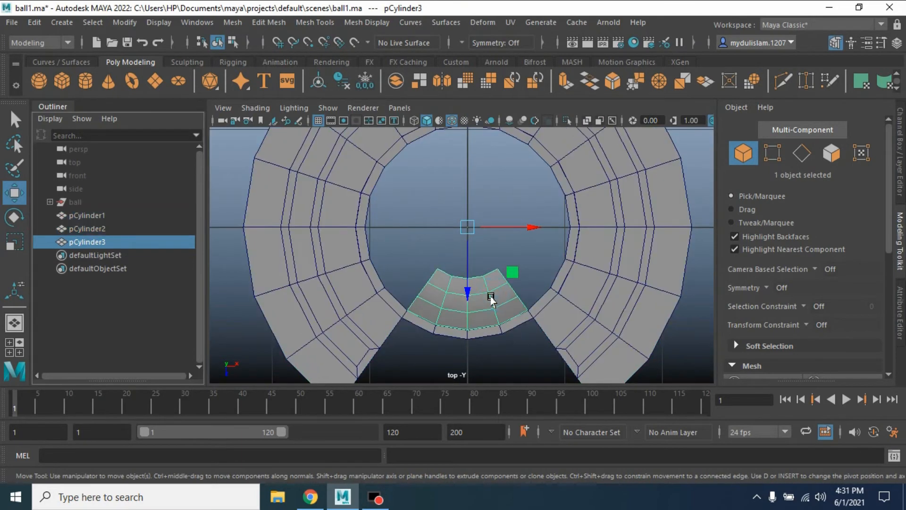
pyautogui.press('space')
pyautogui.press('space')
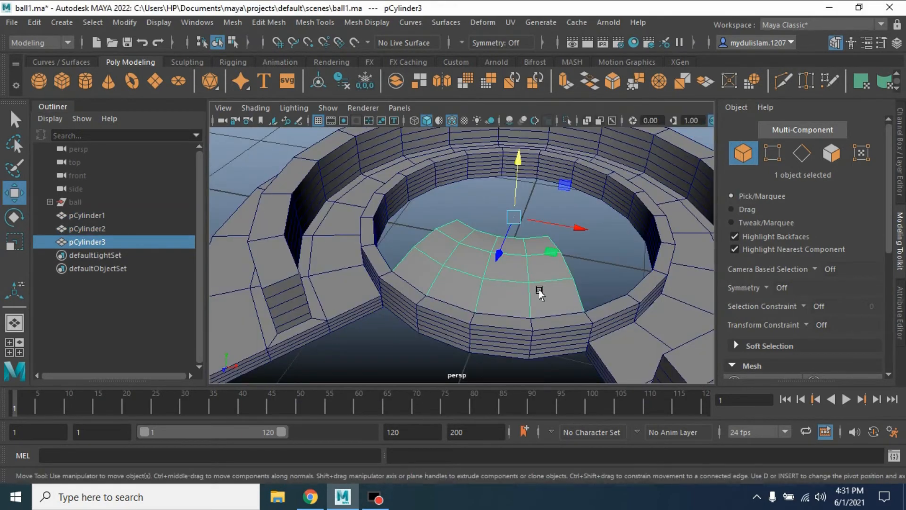
# Step: Extrude the wedge's 12 faces with a local Z translation of -0.022 and 2 divisions
pyautogui.keyDown('alt'); pyautogui.moveTo(540, 290); pyautogui.dragTo(483, 265); pyautogui.keyUp('alt')
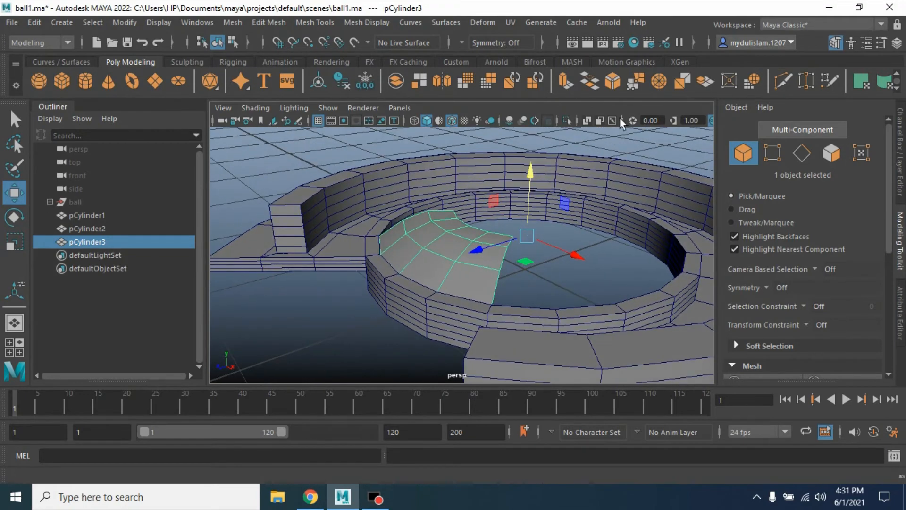
pyautogui.click(569, 83)
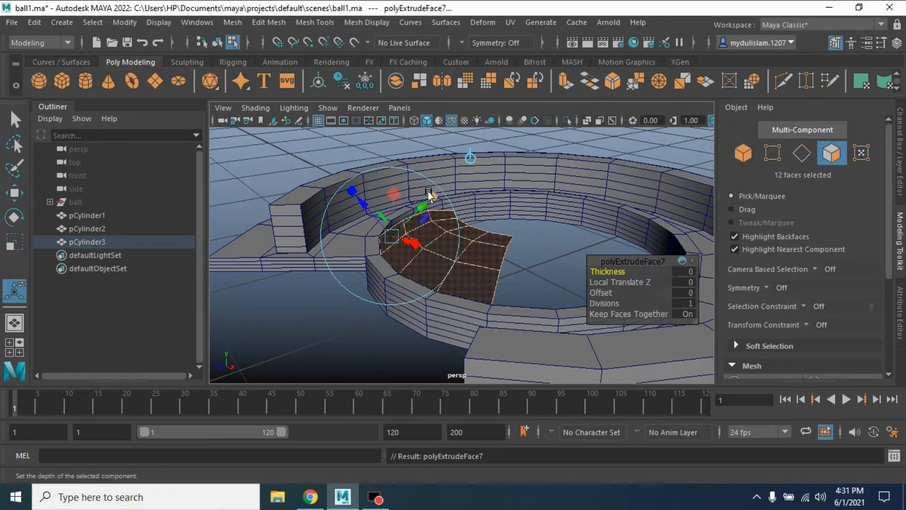
pyautogui.moveTo(359, 202); pyautogui.dragTo(362, 203)
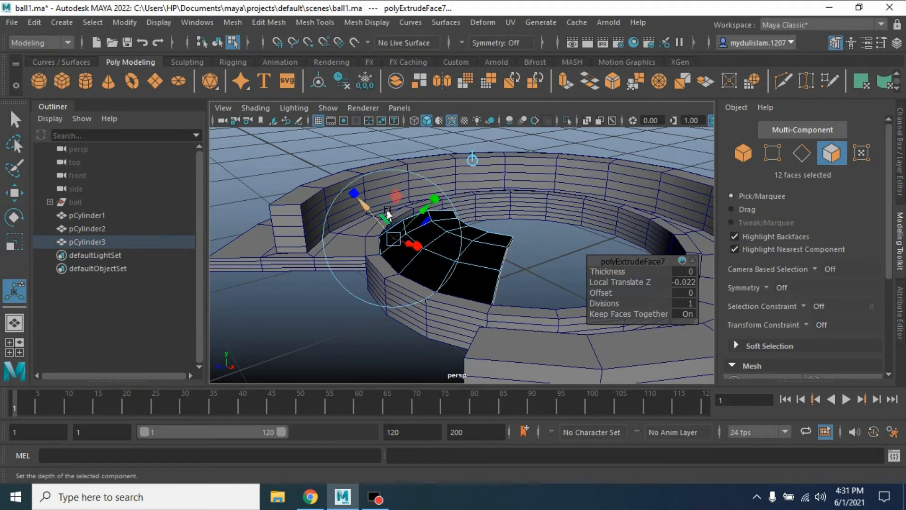
pyautogui.keyDown('alt'); pyautogui.moveTo(540, 230); pyautogui.dragTo(651, 278); pyautogui.keyUp('alt')
pyautogui.click(684, 303)
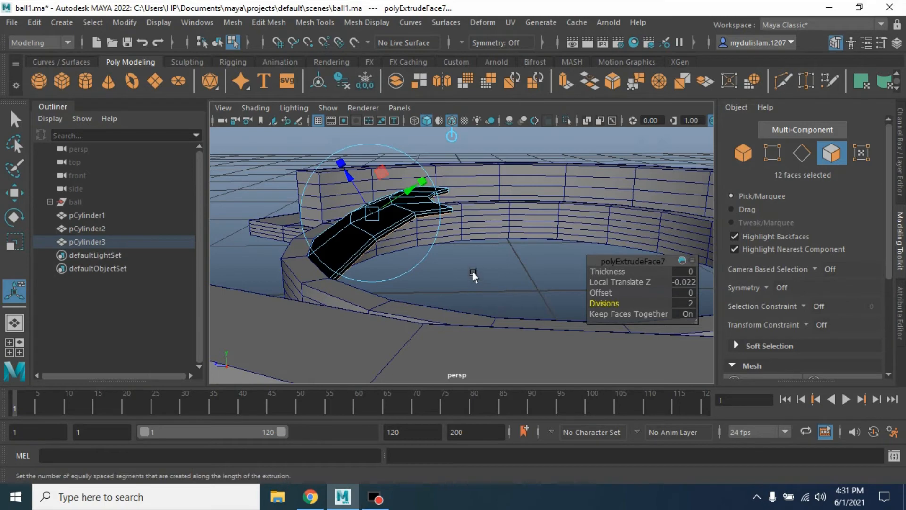
pyautogui.keyDown('alt'); pyautogui.moveTo(480, 273); pyautogui.dragTo(528, 283); pyautogui.keyUp('alt')
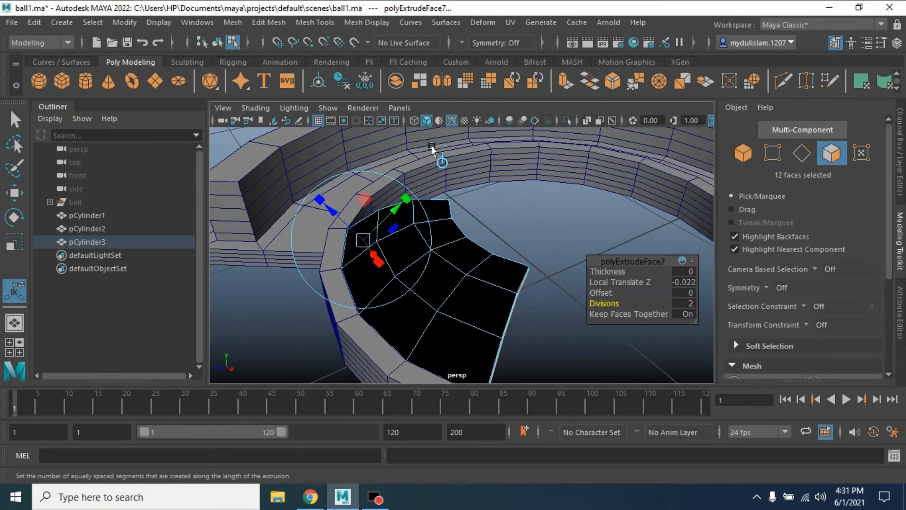
# Step: Reverse the normals of the extruded wedge as a whole object
pyautogui.click(742, 153)
pyautogui.click(379, 22)
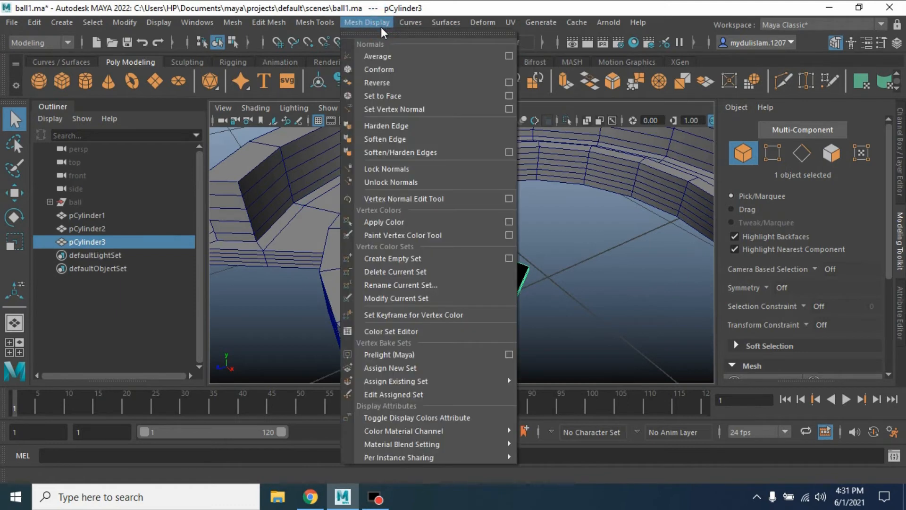
pyautogui.click(400, 83)
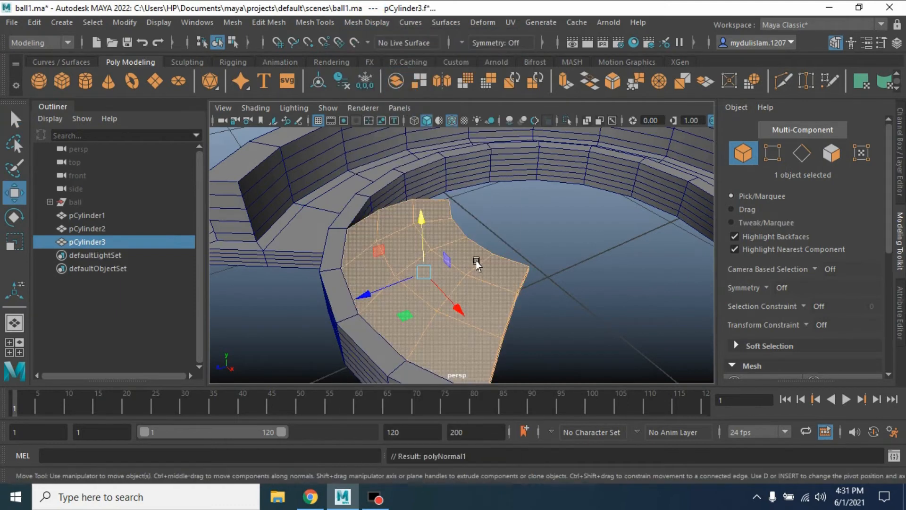
# Step: In top view, duplicate the wedge, rotate the copy about -82.5° around the ring's centre, and repeat the transformed duplication twice
pyautogui.press('space')
pyautogui.press('space')
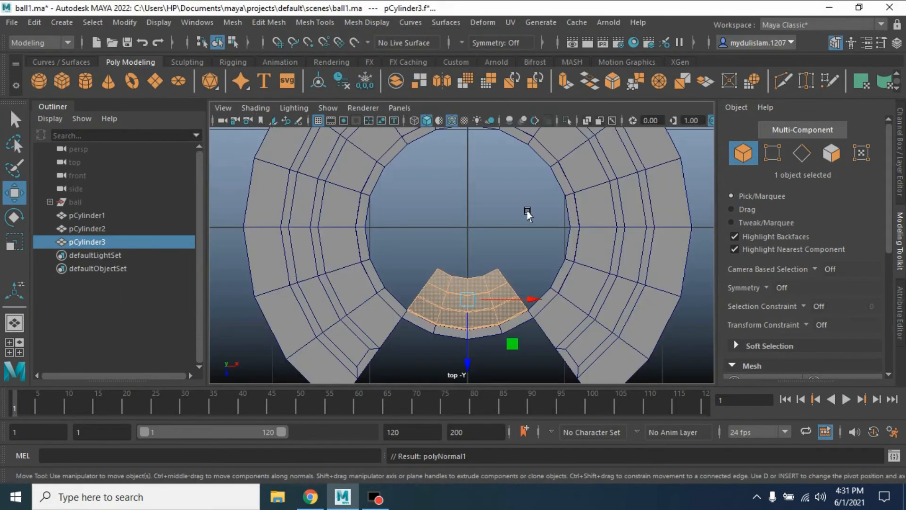
pyautogui.scroll(-3, 544, 217)
pyautogui.hotkey('ctrl', 'd')
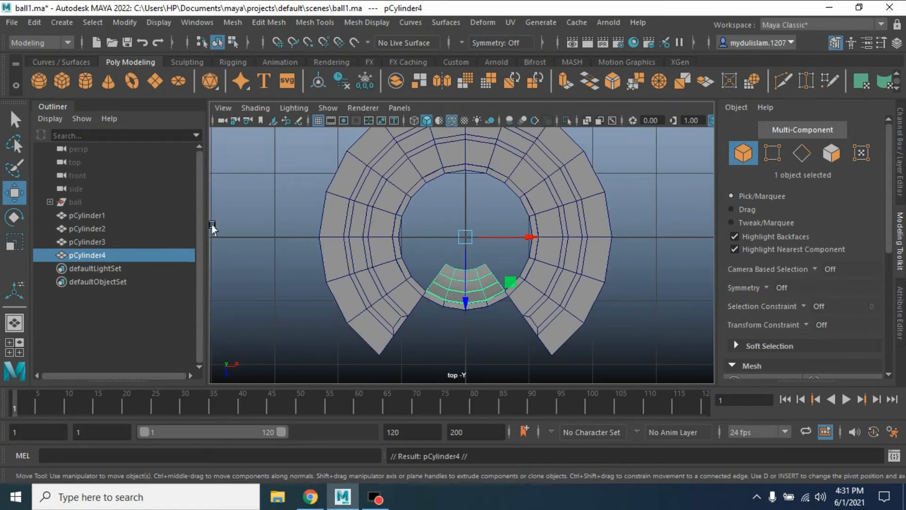
pyautogui.click(21, 220)
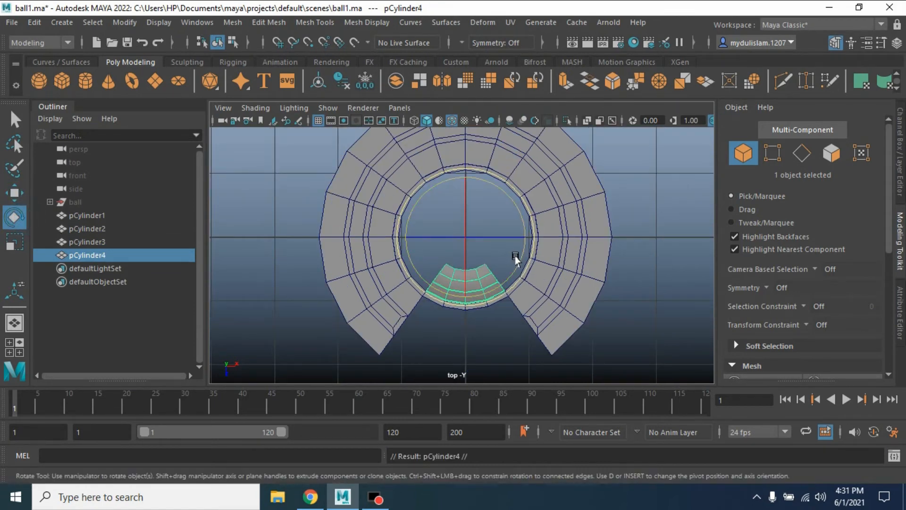
pyautogui.moveTo(516, 254); pyautogui.dragTo(460, 268)
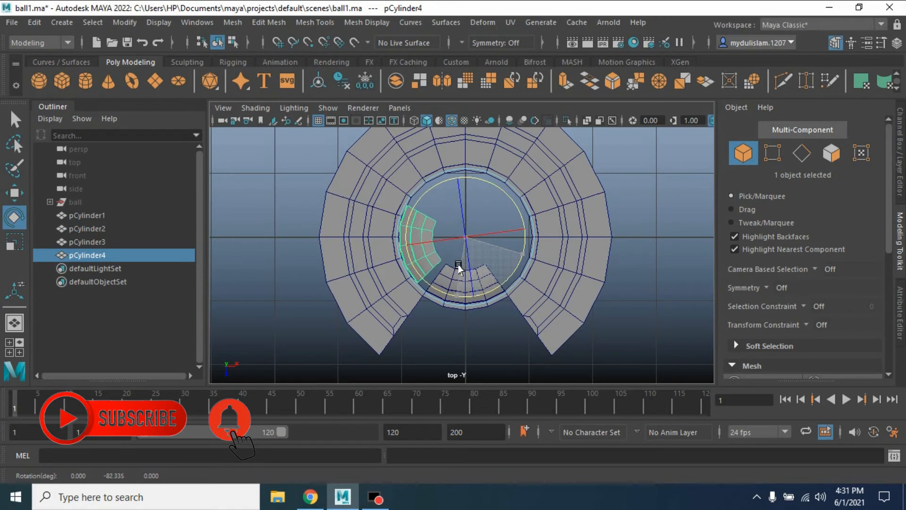
pyautogui.moveTo(460, 268); pyautogui.dragTo(462, 273)
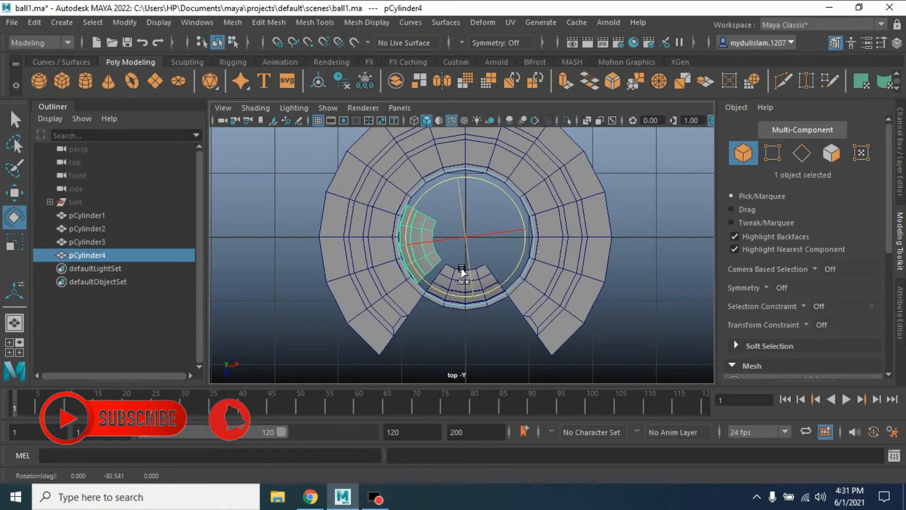
pyautogui.hotkey('shift', 'd')
pyautogui.hotkey('shift', 'd')
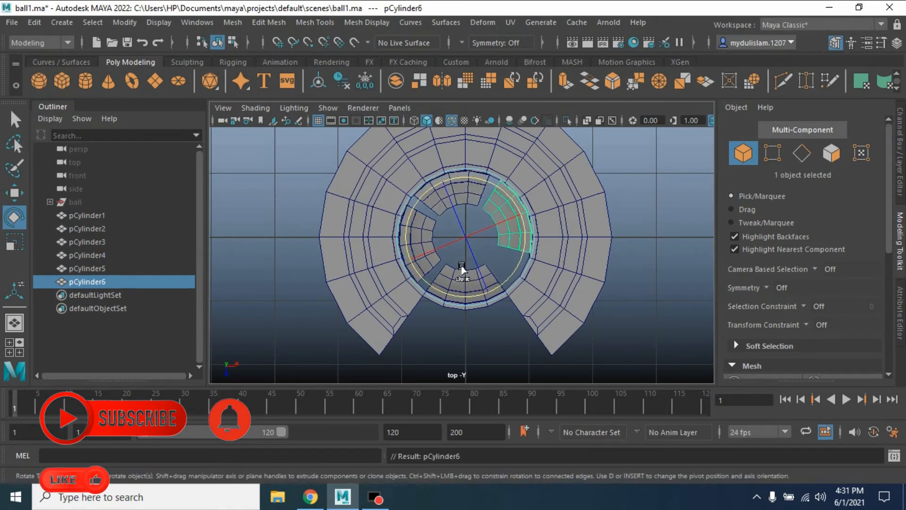
# Step: Rotate the wedge copies individually around the ring's centre to space all four wedges evenly inside the ring
pyautogui.click(15, 120)
pyautogui.click(419, 240)
pyautogui.click(14, 220)
pyautogui.moveTo(521, 222); pyautogui.dragTo(511, 278)
pyautogui.click(515, 217)
pyautogui.click(15, 121)
pyautogui.click(463, 189)
pyautogui.click(15, 218)
pyautogui.moveTo(524, 237); pyautogui.dragTo(523, 253)
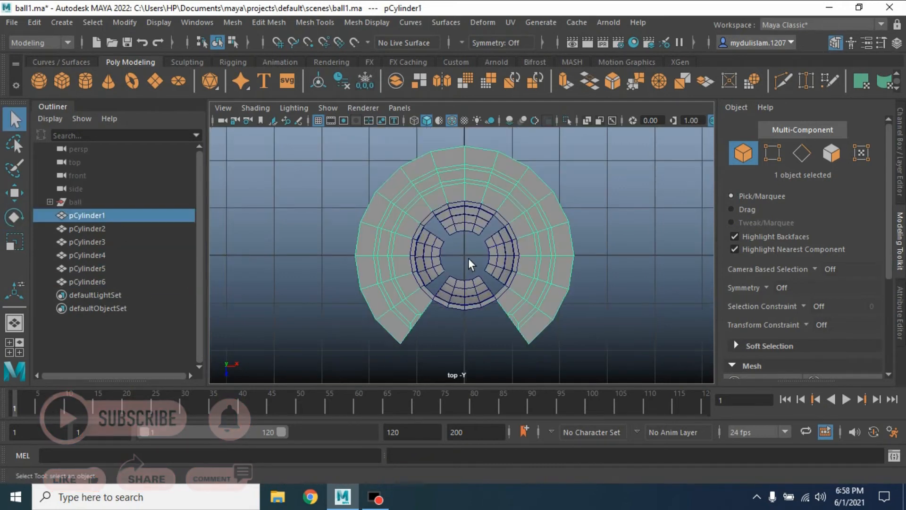
# Step: Combine the four wedges inside the inner ring into a single mesh in perspective view
pyautogui.press('space')
pyautogui.press('space')
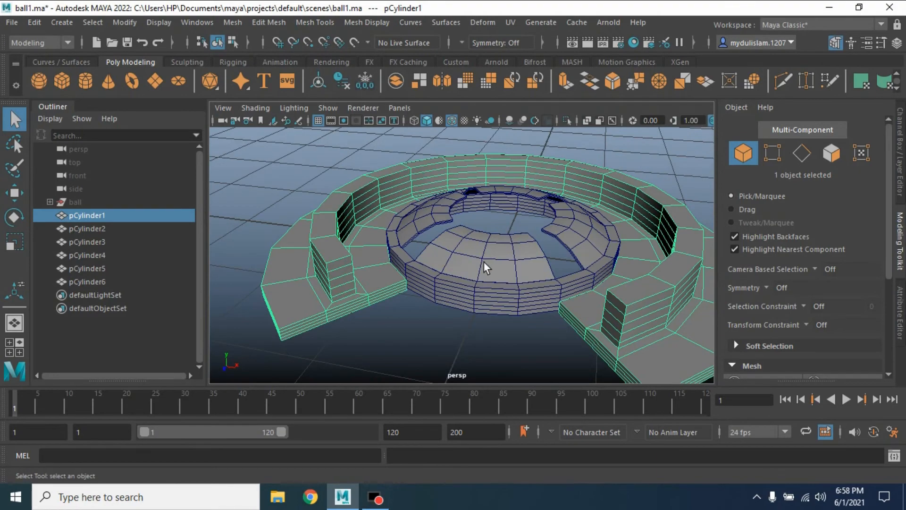
pyautogui.moveTo(483, 262)
pyautogui.keyDown('alt'); pyautogui.mouseDown()
pyautogui.moveTo(508, 277)
pyautogui.moveTo(475, 299)
pyautogui.moveTo(461, 273)
pyautogui.moveTo(485, 270)
pyautogui.mouseUp(); pyautogui.keyUp('alt')
pyautogui.click(439, 198)
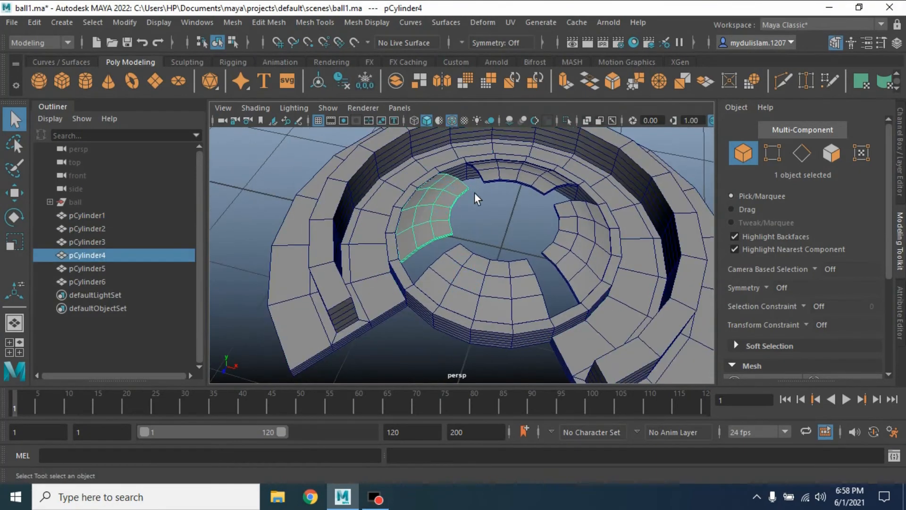
pyautogui.keyDown('shift'); pyautogui.click(509, 177); pyautogui.keyUp('shift')
pyautogui.keyDown('shift'); pyautogui.click(591, 239); pyautogui.keyUp('shift')
pyautogui.keyDown('shift'); pyautogui.click(499, 281); pyautogui.keyUp('shift')
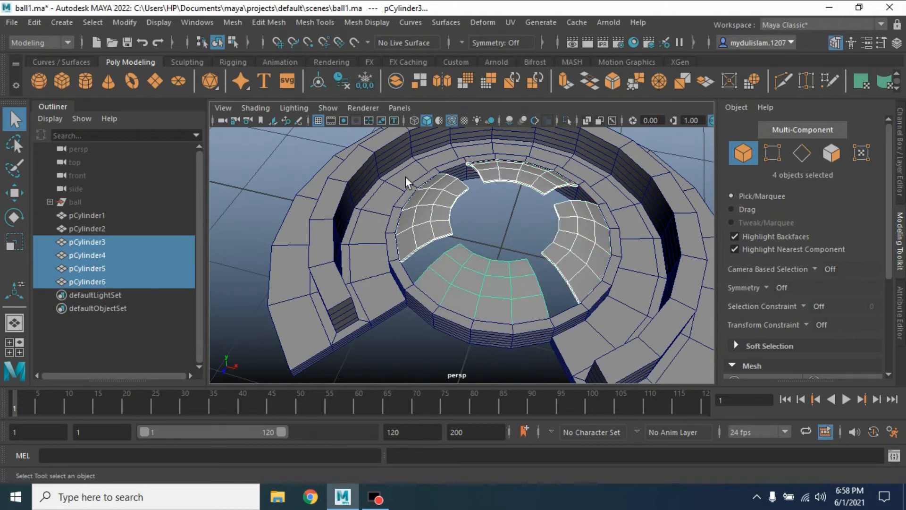
pyautogui.click(224, 23)
pyautogui.click(267, 67)
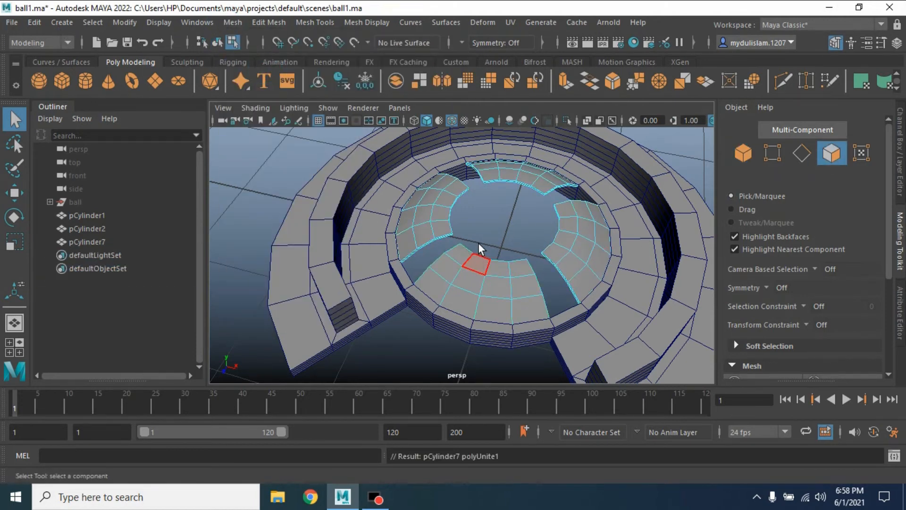
# Step: Delete the thin end faces on both neighbouring wedges facing the front wedge
pyautogui.keyDown('alt'); pyautogui.moveTo(477, 242); pyautogui.dragTo(481, 236); pyautogui.keyUp('alt')
pyautogui.scroll(10, 481, 236)
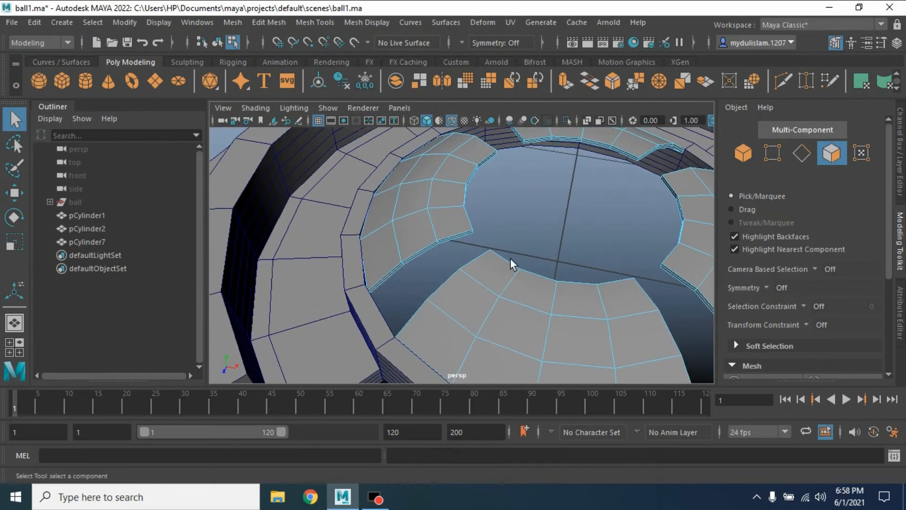
pyautogui.click(464, 223)
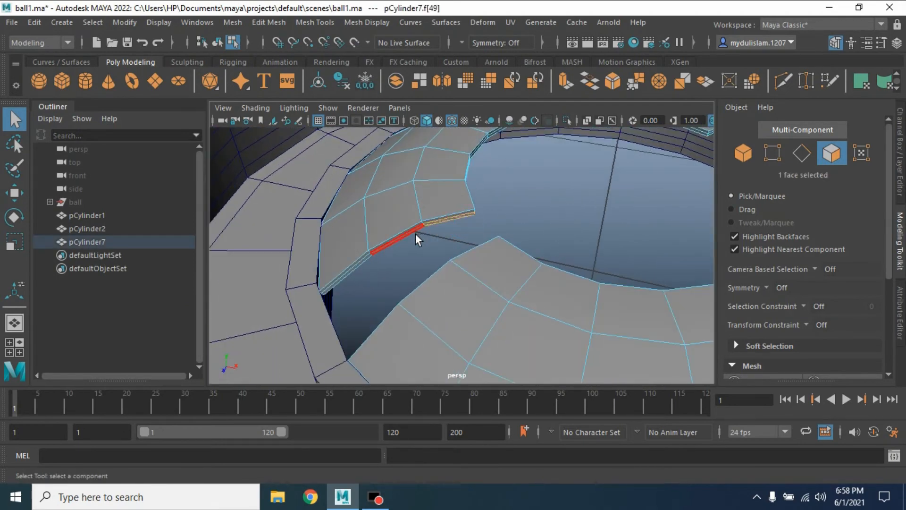
pyautogui.keyDown('shift'); pyautogui.doubleClick(345, 278); pyautogui.keyUp('shift')
pyautogui.keyDown('alt'); pyautogui.moveTo(367, 273); pyautogui.dragTo(552, 316, button='middle'); pyautogui.keyUp('alt')
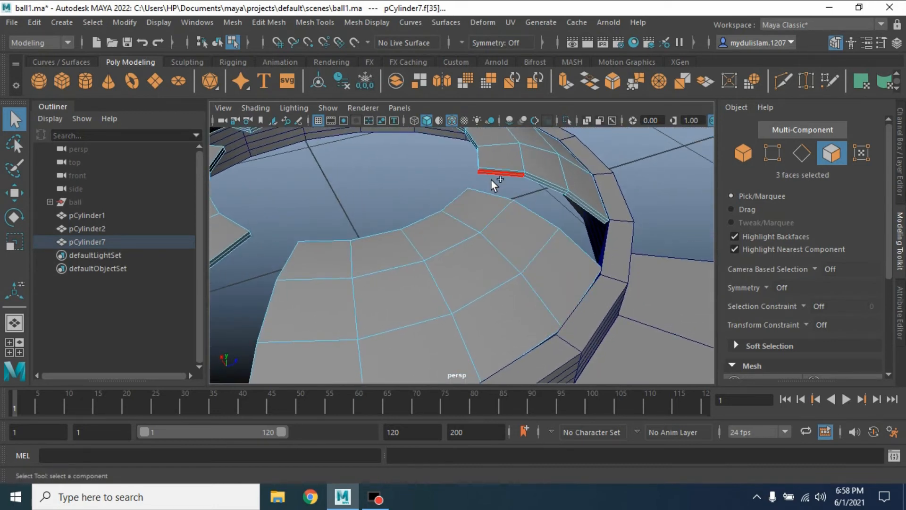
pyautogui.keyDown('shift'); pyautogui.doubleClick(582, 208); pyautogui.keyUp('shift')
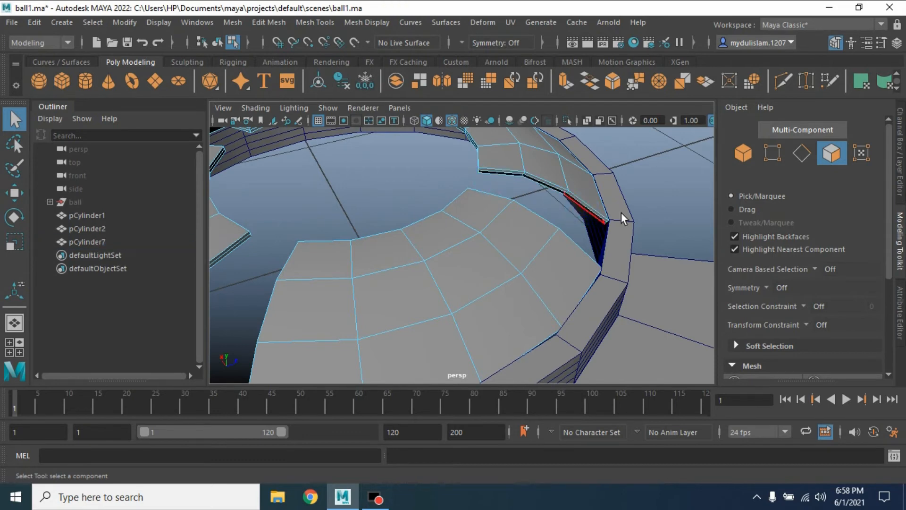
# Step: Bridge the three upper end edges of one wedge to the facing edges of its neighbour with 4 divisions
pyautogui.click(801, 153)
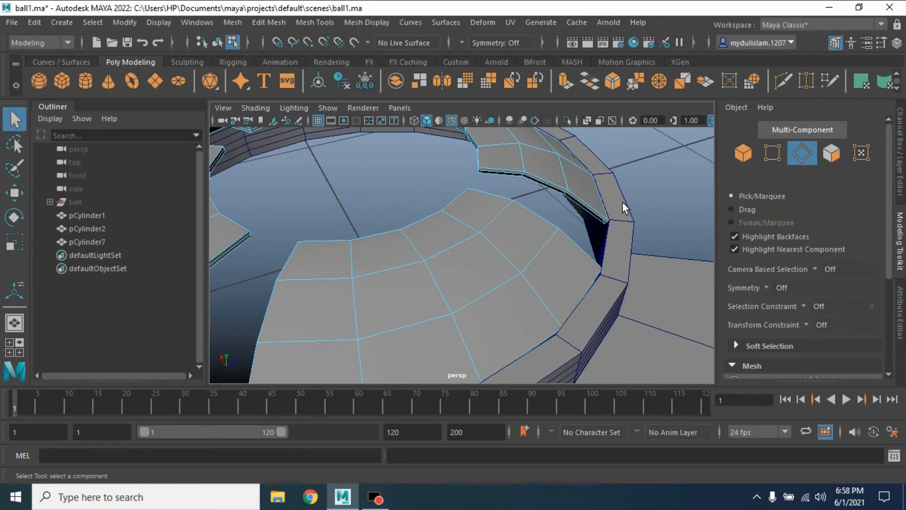
pyautogui.keyDown('alt'); pyautogui.moveTo(622, 202); pyautogui.dragTo(382, 194); pyautogui.keyUp('alt')
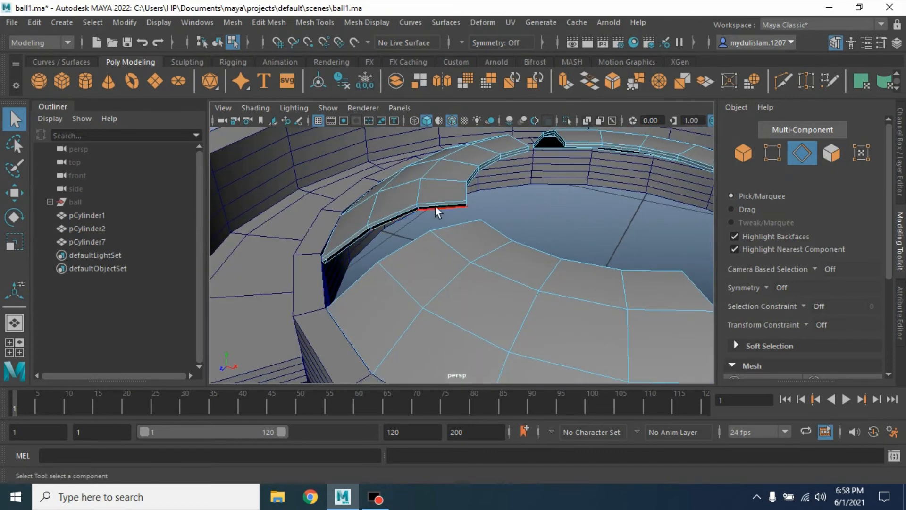
pyautogui.click(436, 205)
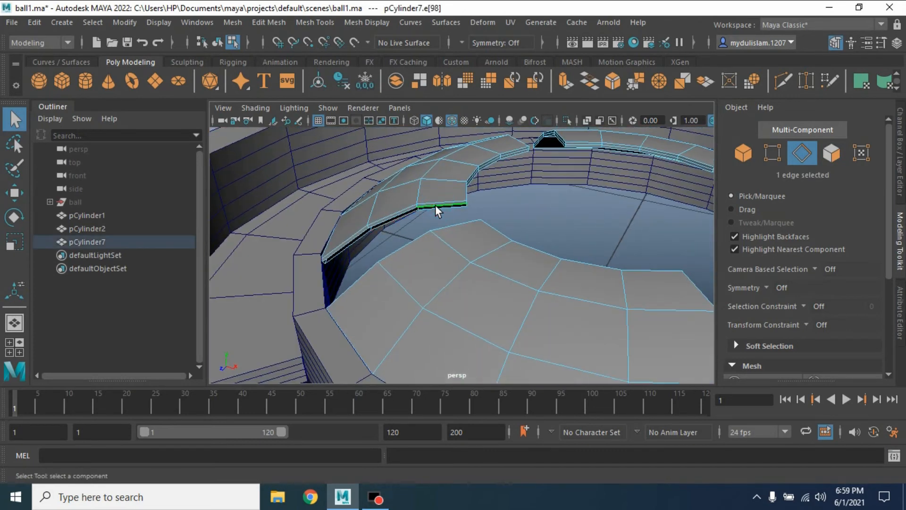
pyautogui.keyDown('shift'); pyautogui.click(339, 246); pyautogui.keyUp('shift')
pyautogui.keyDown('alt'); pyautogui.moveTo(373, 264); pyautogui.dragTo(602, 244); pyautogui.keyUp('alt')
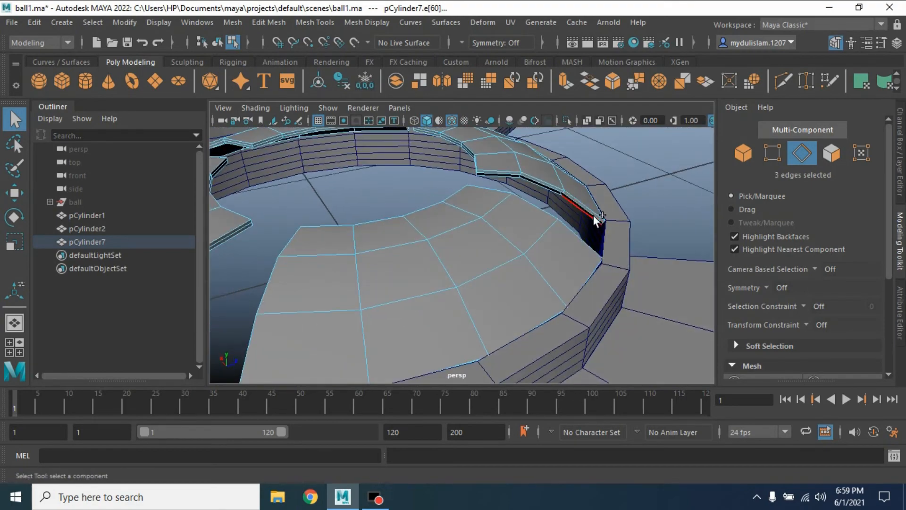
pyautogui.keyDown('shift'); pyautogui.click(487, 172); pyautogui.keyUp('shift')
pyautogui.keyDown('alt'); pyautogui.moveTo(642, 263); pyautogui.dragTo(456, 259); pyautogui.keyUp('alt')
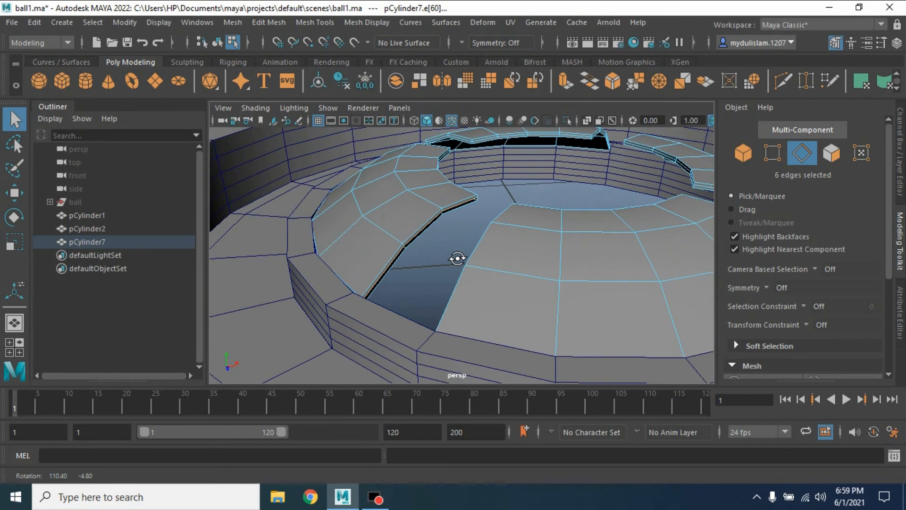
pyautogui.click(268, 20)
pyautogui.click(300, 81)
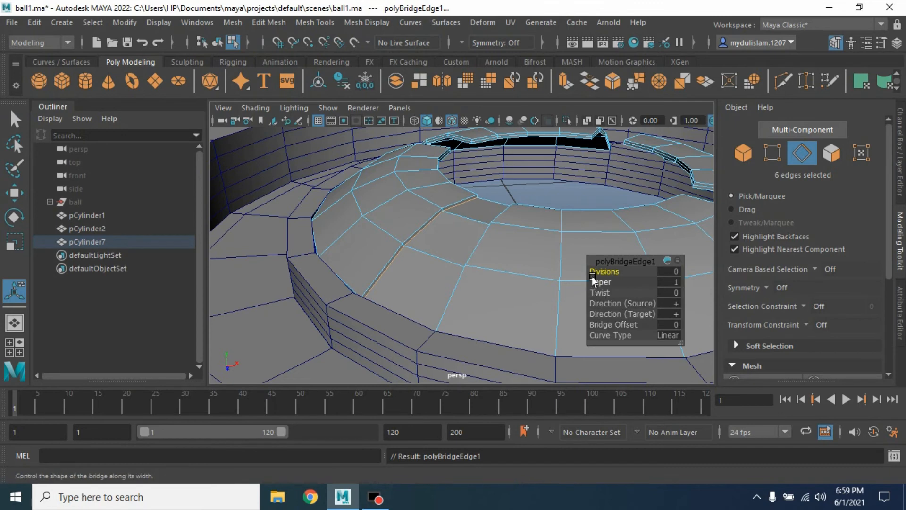
pyautogui.moveTo(594, 272); pyautogui.dragTo(630, 278)
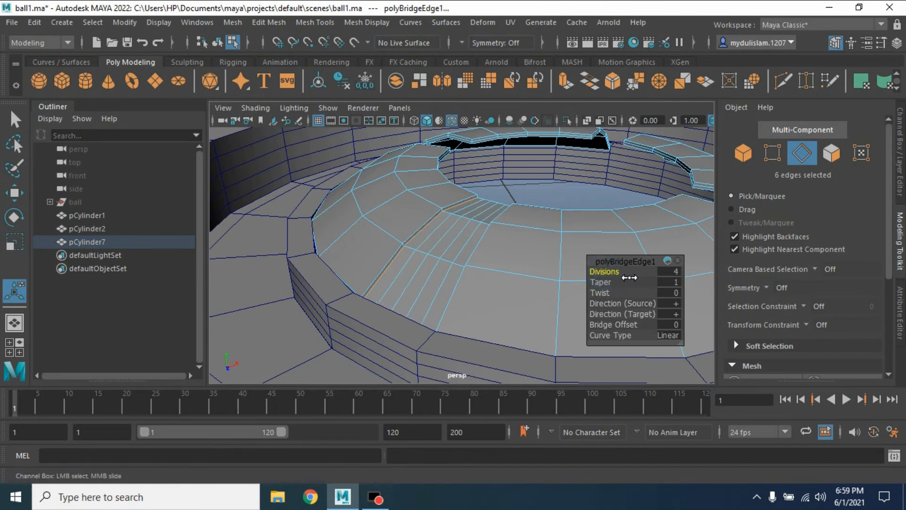
pyautogui.scroll(-5, 629, 277)
pyautogui.press('q')
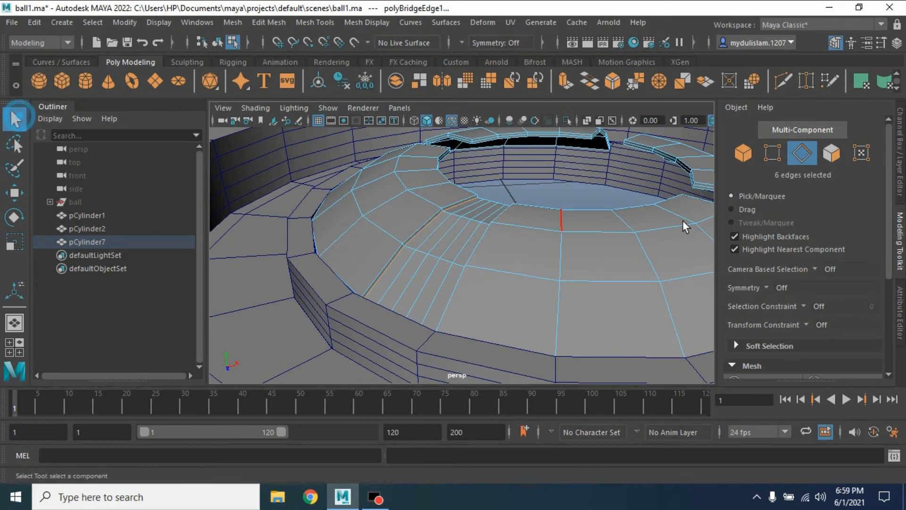
# Step: Delete the thin end faces of the wedges at the remaining open gaps
pyautogui.keyDown('alt'); pyautogui.moveTo(681, 220); pyautogui.dragTo(424, 245); pyautogui.keyUp('alt')
pyautogui.scroll(-3, 546, 245)
pyautogui.scroll(8, 522, 245)
pyautogui.hotkey('ctrl', 'F11')
pyautogui.keyDown('shift'); pyautogui.click(298, 328); pyautogui.keyUp('shift')
pyautogui.keyDown('alt'); pyautogui.moveTo(298, 328); pyautogui.dragTo(515, 264); pyautogui.keyUp('alt')
pyautogui.keyDown('shift'); pyautogui.click(514, 149); pyautogui.keyUp('shift')
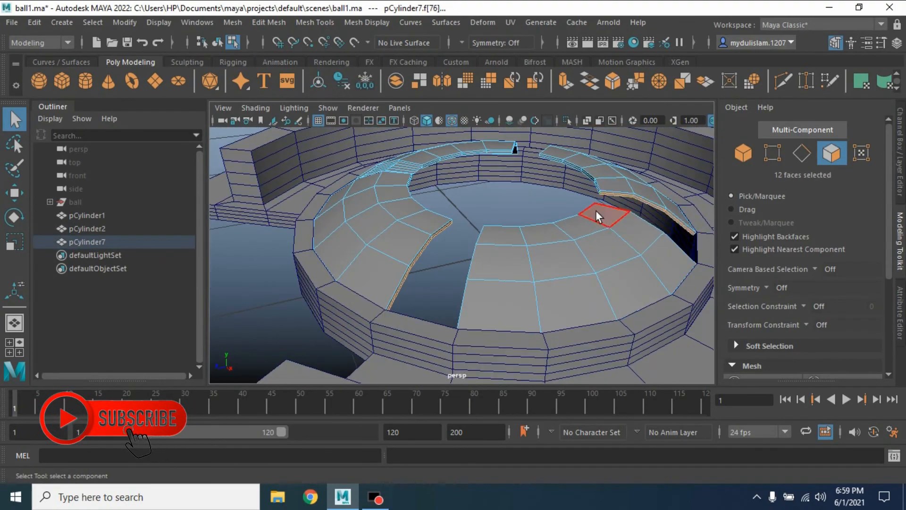
pyautogui.keyDown('alt'); pyautogui.moveTo(596, 210); pyautogui.dragTo(520, 208, button='middle'); pyautogui.keyUp('alt')
pyautogui.keyDown('alt'); pyautogui.moveTo(413, 258); pyautogui.dragTo(507, 250); pyautogui.keyUp('alt')
pyautogui.keyDown('shift'); pyautogui.click(603, 274); pyautogui.keyUp('shift')
pyautogui.press('Delete')
# Step: Bridge the facing end edges across the second gap between wedges, matching the first bridge's divisions
pyautogui.keyDown('alt'); pyautogui.moveTo(603, 274); pyautogui.dragTo(395, 289); pyautogui.keyUp('alt')
pyautogui.keyDown('shift'); pyautogui.click(437, 240); pyautogui.keyUp('shift')
pyautogui.keyDown('shift'); pyautogui.click(536, 244); pyautogui.keyUp('shift')
pyautogui.keyDown('shift'); pyautogui.doubleClick(634, 311); pyautogui.keyUp('shift')
pyautogui.click(269, 22)
pyautogui.click(278, 84)
pyautogui.scroll(-4, 392, 297)
pyautogui.scroll(6, 519, 253)
# Step: Bridge the facing end edges across the third gap between wedges with 4 divisions
pyautogui.doubleClick(519, 251)
pyautogui.keyDown('shift'); pyautogui.doubleClick(395, 287); pyautogui.keyUp('shift')
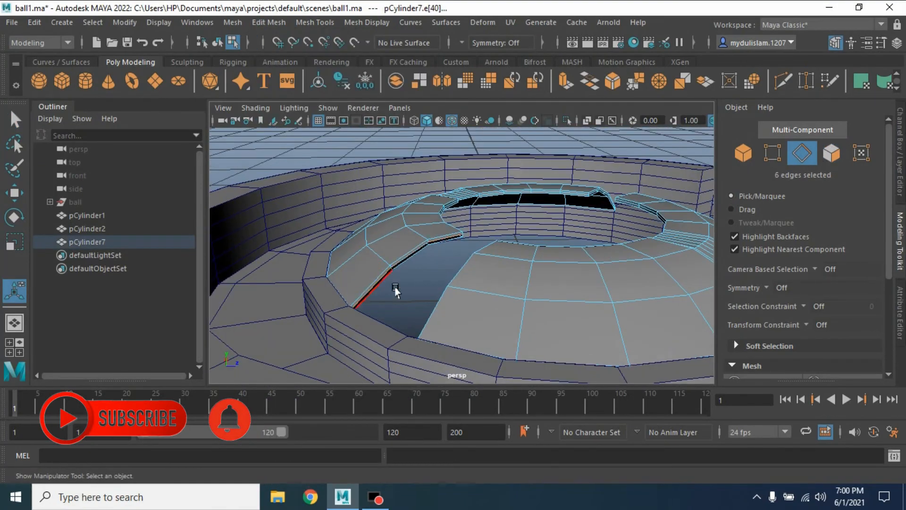
pyautogui.click(269, 23)
pyautogui.click(278, 84)
pyautogui.click(669, 271)
pyautogui.write('4')
# Step: Bridge the three facing edge pairs across the last gap with 4 divisions to close the dome, and return to object selection
pyautogui.doubleClick(532, 238)
pyautogui.keyDown('alt'); pyautogui.moveTo(518, 251); pyautogui.dragTo(443, 203); pyautogui.keyUp('alt')
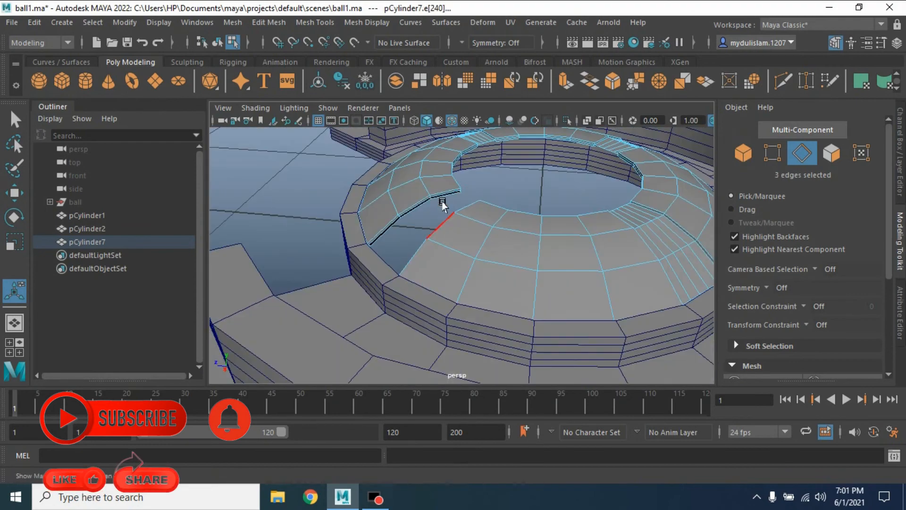
pyautogui.keyDown('shift'); pyautogui.doubleClick(374, 237); pyautogui.keyUp('shift')
pyautogui.click(268, 22)
pyautogui.click(278, 84)
pyautogui.click(670, 271)
pyautogui.write('4')
pyautogui.press('Return')
pyautogui.click(737, 156)
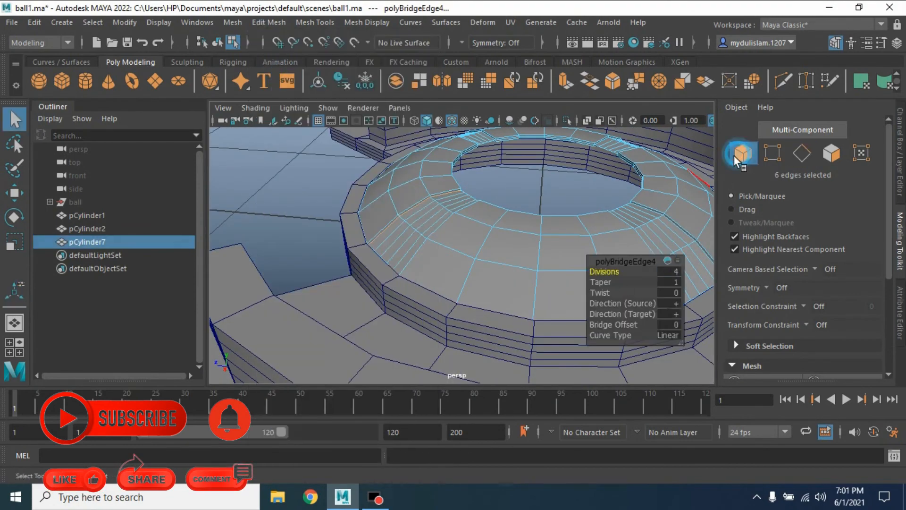
pyautogui.scroll(-7, 497, 252)
pyautogui.keyDown('alt'); pyautogui.moveTo(497, 252); pyautogui.dragTo(491, 266); pyautogui.keyUp('alt')
pyautogui.keyDown('alt'); pyautogui.moveTo(377, 212); pyautogui.dragTo(453, 213); pyautogui.keyUp('alt')
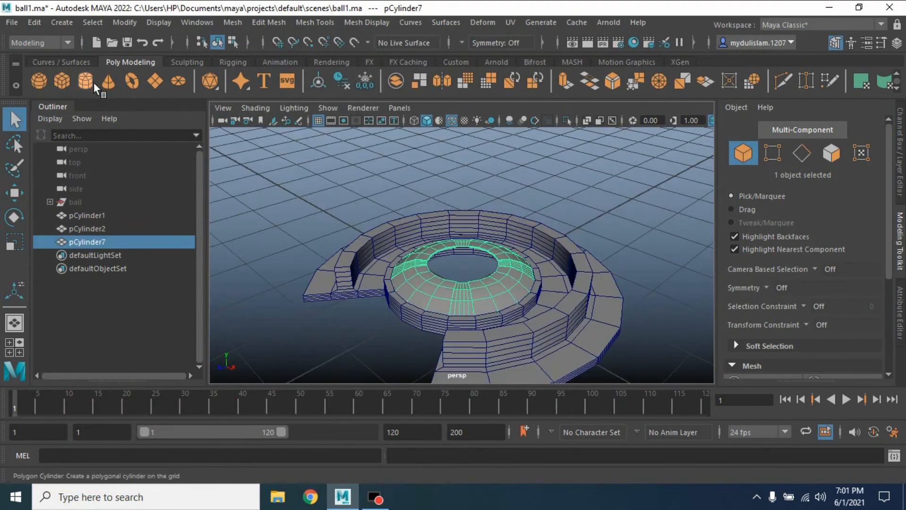
# Step: Create a polygon cone with radius 0.55 and 14 height subdivisions
pyautogui.click(107, 83)
pyautogui.keyDown('alt'); pyautogui.moveTo(407, 230); pyautogui.dragTo(426, 239); pyautogui.keyUp('alt')
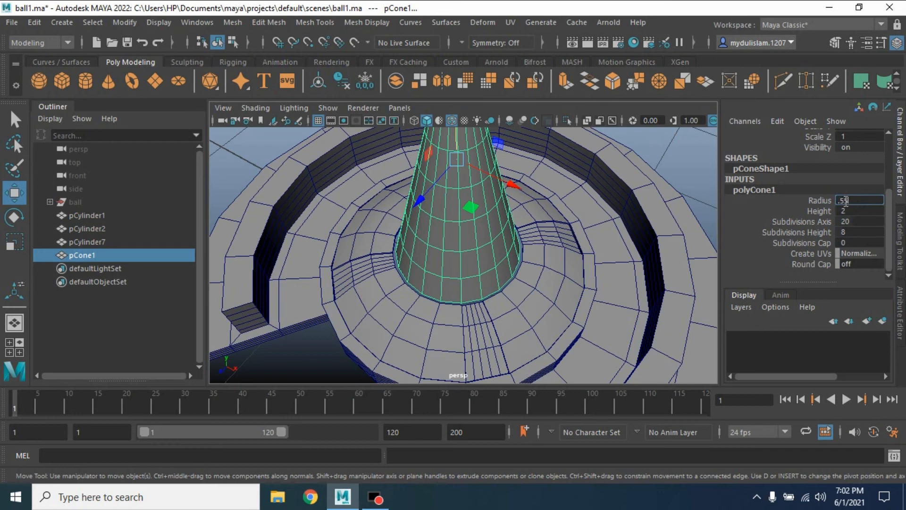
pyautogui.press('Return')
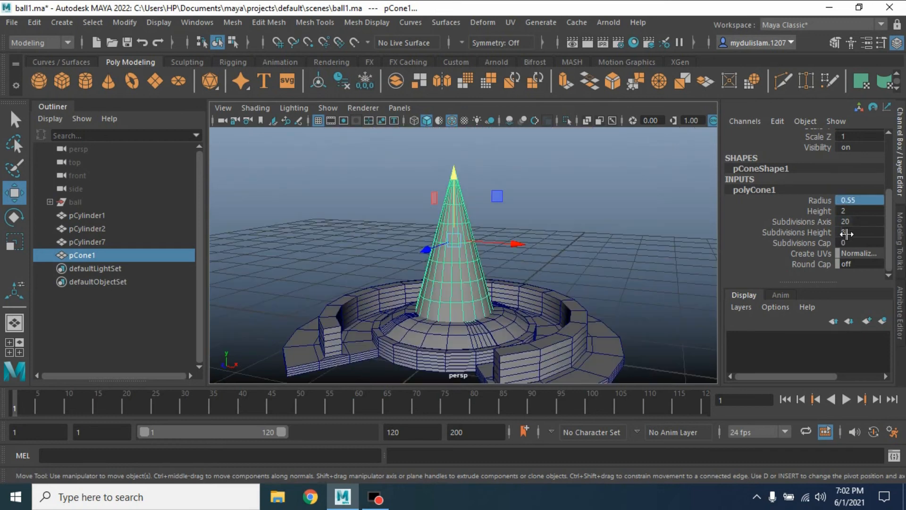
pyautogui.click(847, 232)
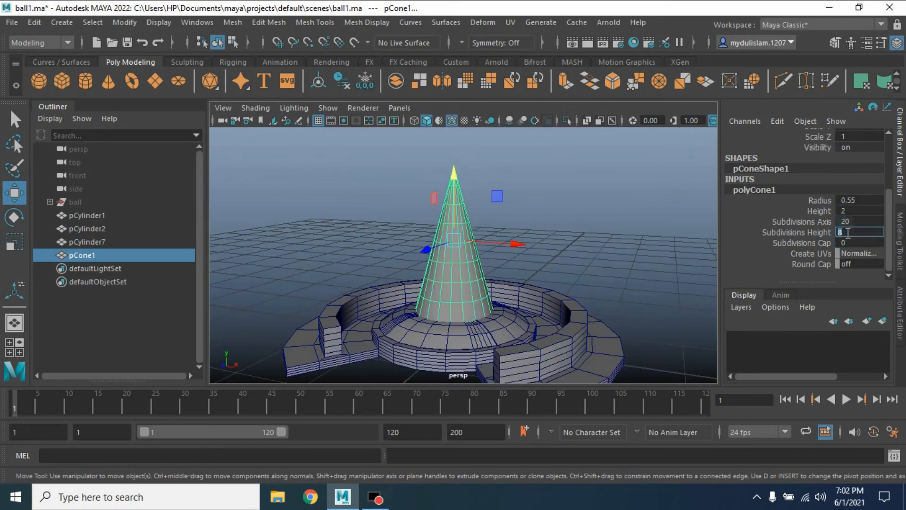
pyautogui.write('14')
pyautogui.press('Return')
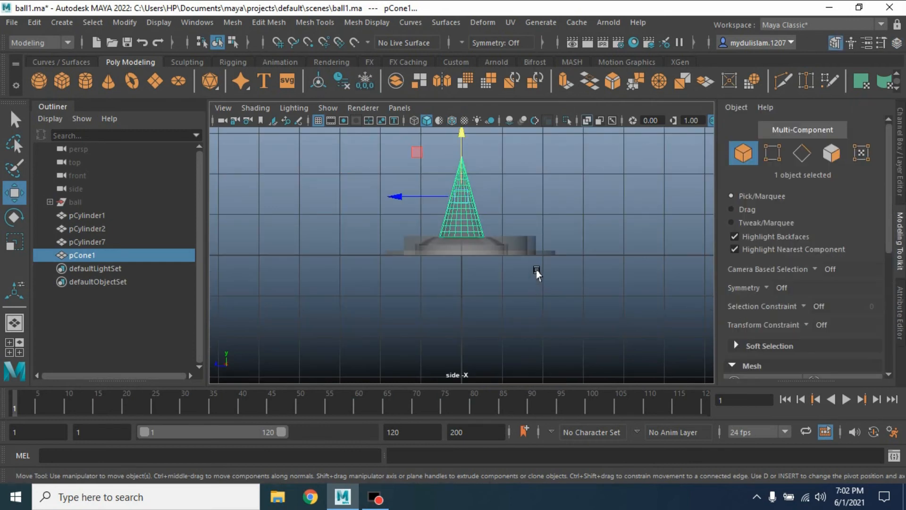
# Step: In the side view, scale the cone's third vertex ring from the base outward to form a flared rim
pyautogui.keyDown('alt'); pyautogui.moveTo(536, 283); pyautogui.dragTo(534, 364, button='middle'); pyautogui.keyUp('alt')
pyautogui.scroll(4, 595, 216)
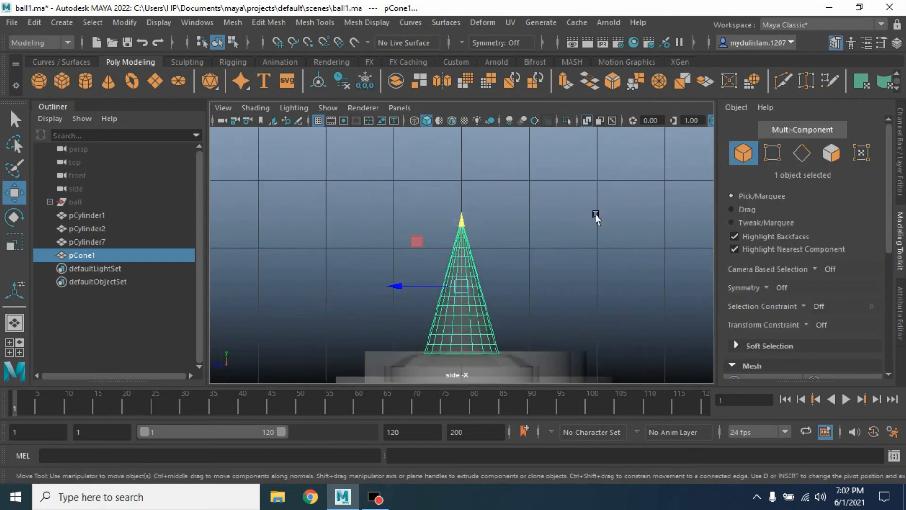
pyautogui.scroll(5, 519, 252)
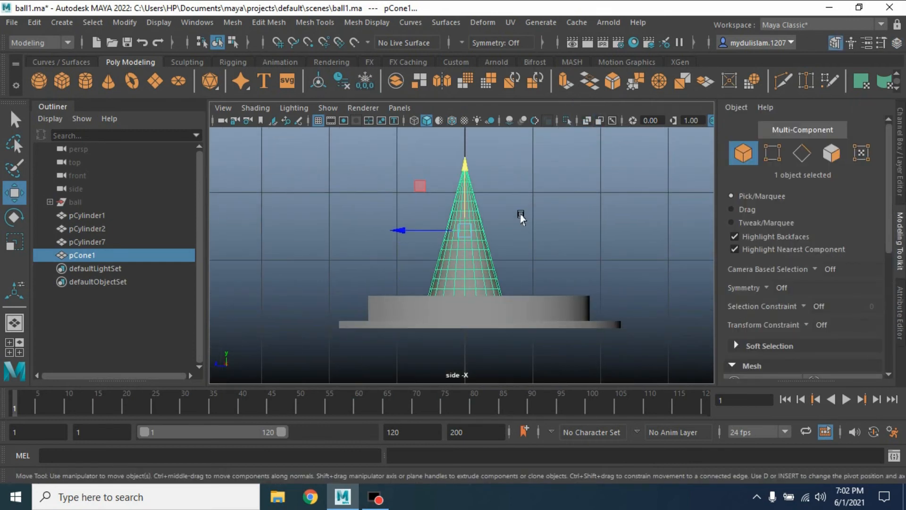
pyautogui.click(771, 153)
pyautogui.scroll(2, 665, 208)
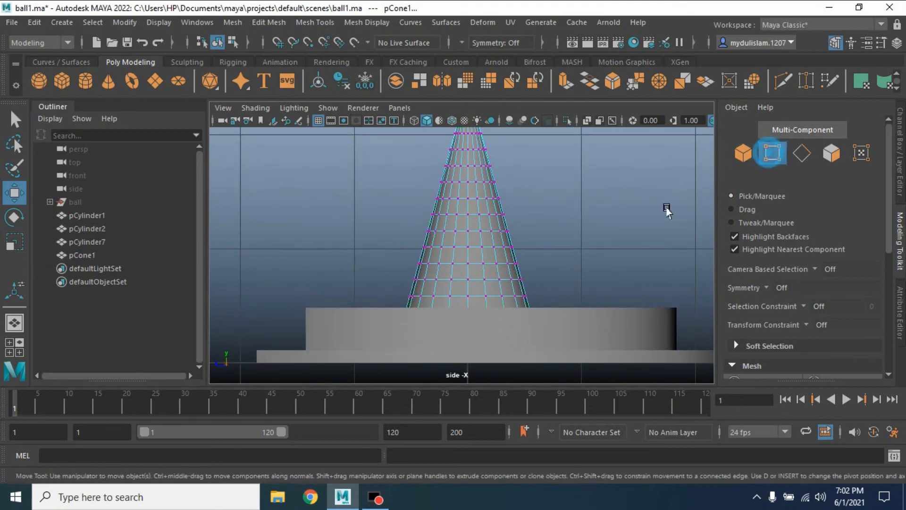
pyautogui.scroll(4, 591, 238)
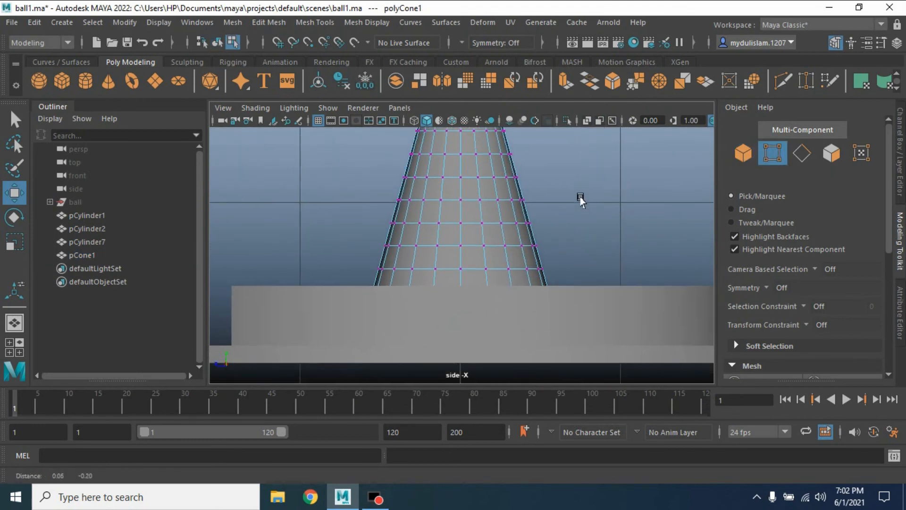
pyautogui.keyDown('alt'); pyautogui.moveTo(582, 209); pyautogui.dragTo(580, 211); pyautogui.keyUp('alt')
pyautogui.scroll(-6, 580, 211)
pyautogui.scroll(4, 580, 211)
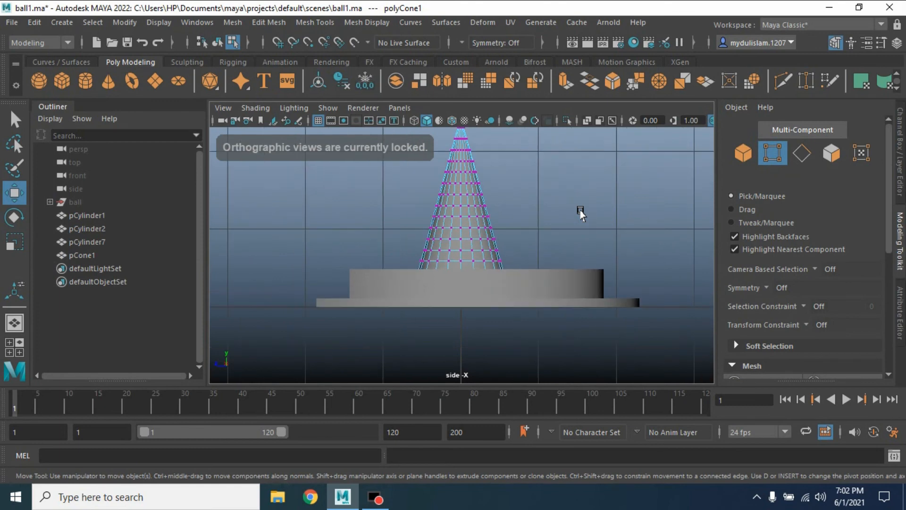
pyautogui.scroll(2, 580, 211)
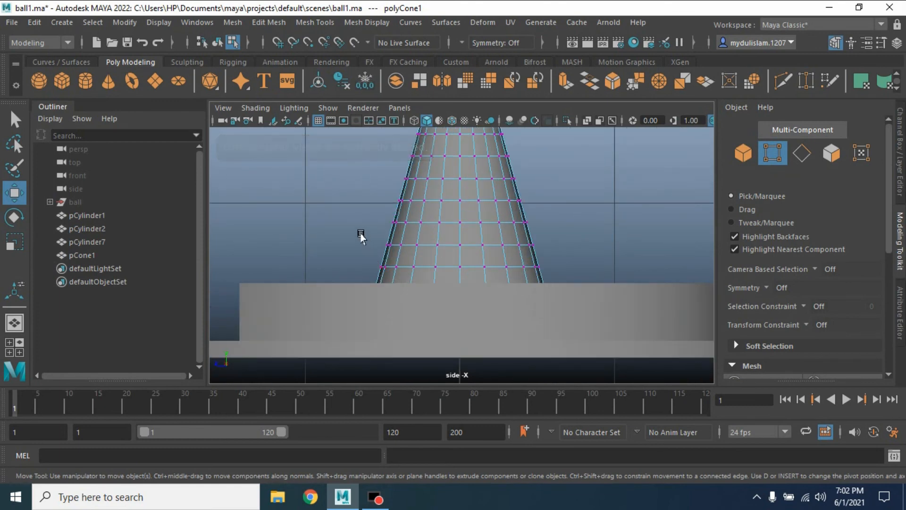
pyautogui.moveTo(359, 233); pyautogui.dragTo(552, 258)
pyautogui.click(14, 241)
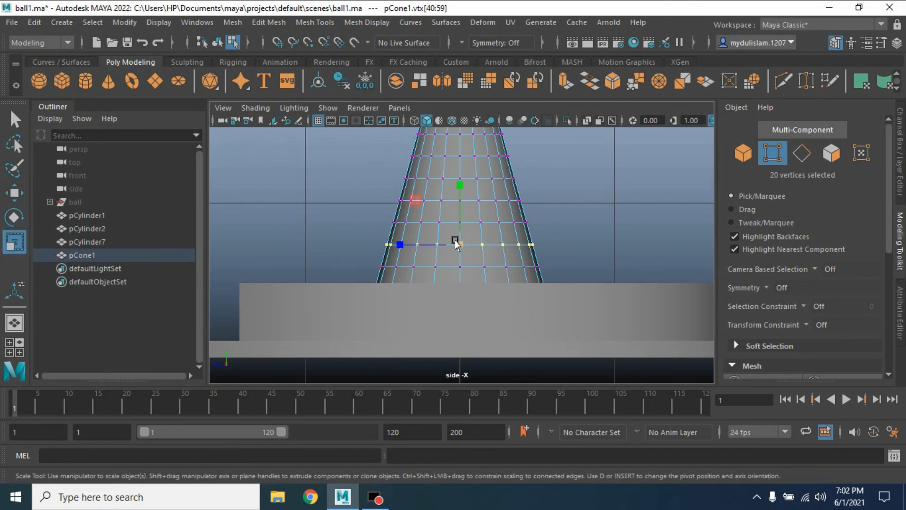
pyautogui.moveTo(455, 243); pyautogui.dragTo(517, 261)
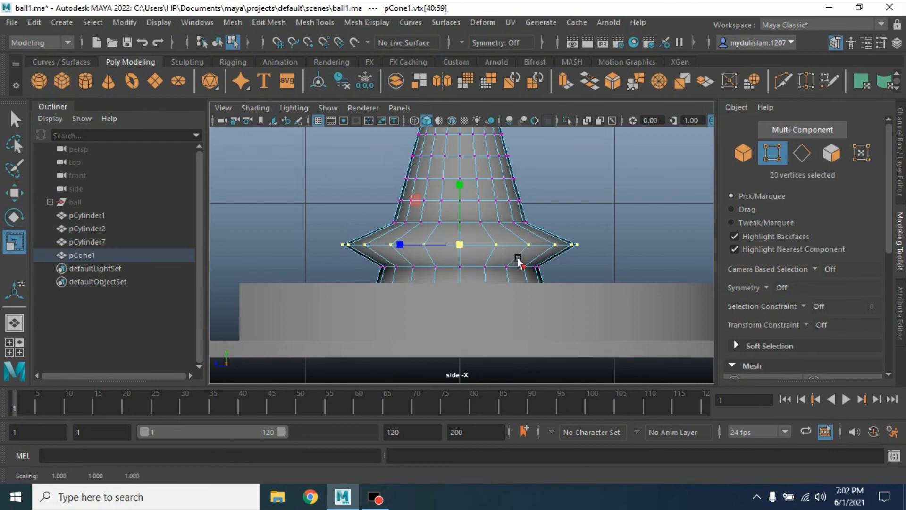
# Step: Select the five vertex rings above the flared rim and scale them slightly wider, then return to the perspective view
pyautogui.keyDown('alt'); pyautogui.moveTo(573, 210); pyautogui.dragTo(578, 269, button='middle'); pyautogui.keyUp('alt')
pyautogui.click(380, 191)
pyautogui.moveTo(380, 191); pyautogui.dragTo(545, 293)
pyautogui.moveTo(464, 240); pyautogui.dragTo(474, 244)
pyautogui.click(14, 323)
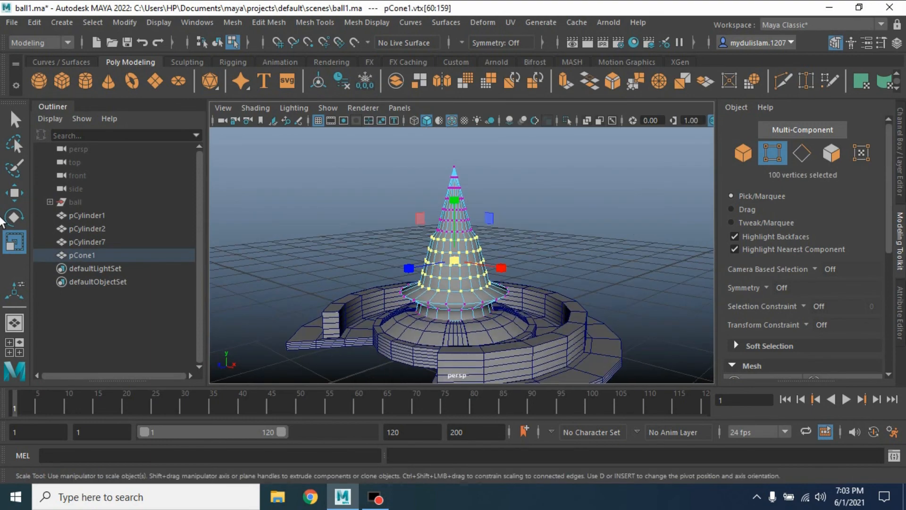
# Step: Select all vertices of the cone's upper part, scale them narrower and lower them toward the widened body
pyautogui.keyDown('alt'); pyautogui.moveTo(374, 196); pyautogui.dragTo(388, 225); pyautogui.keyUp('alt')
pyautogui.moveTo(401, 151); pyautogui.dragTo(501, 232)
pyautogui.moveTo(455, 208); pyautogui.dragTo(433, 221)
pyautogui.press('w')
pyautogui.moveTo(455, 133); pyautogui.dragTo(456, 150)
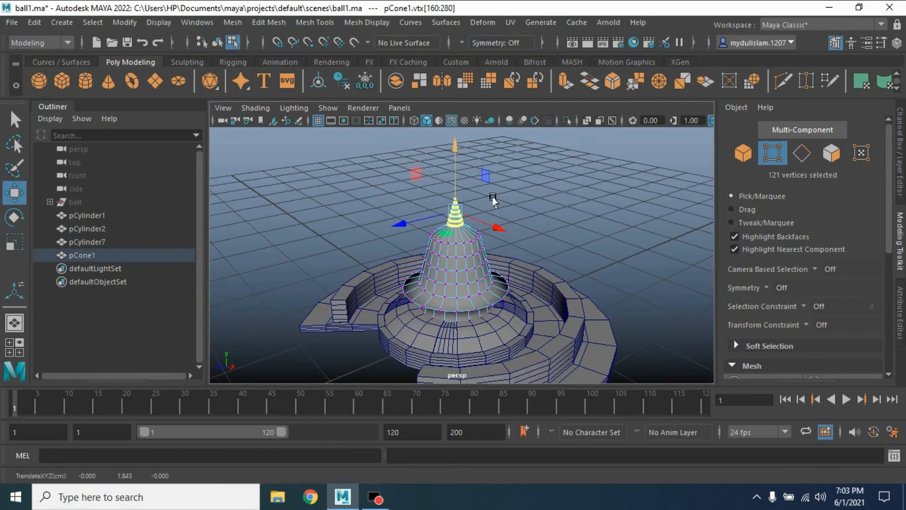
# Step: Delete the faces of the narrow tip above the cone's widened body
pyautogui.keyDown('alt'); pyautogui.moveTo(491, 197); pyautogui.dragTo(486, 172); pyautogui.keyUp('alt')
pyautogui.moveTo(465, 246); pyautogui.dragTo(464, 279, button='right')
pyautogui.moveTo(420, 182); pyautogui.dragTo(500, 264)
pyautogui.press('Delete')
# Step: Select the open border edge loop at the cone's top and fill the hole
pyautogui.scroll(4, 472, 227)
pyautogui.moveTo(465, 245); pyautogui.dragTo(465, 212, button='right')
pyautogui.doubleClick(453, 209)
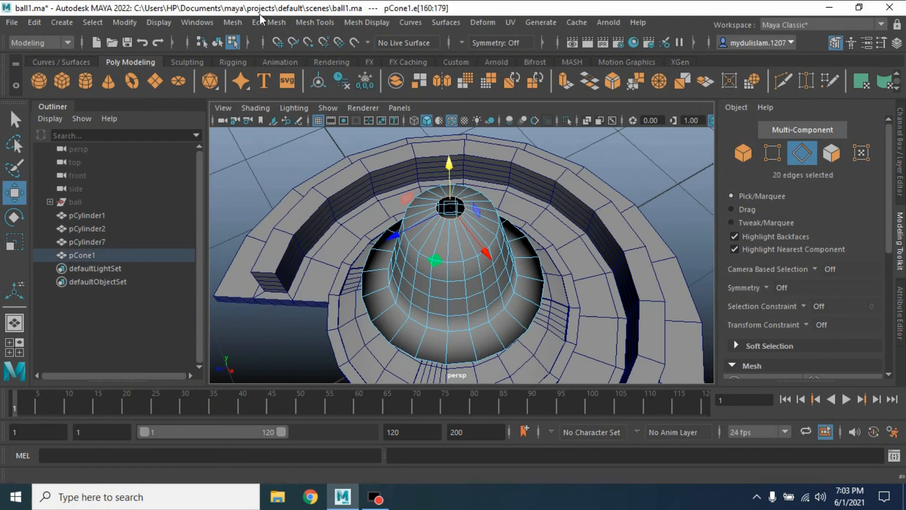
pyautogui.click(233, 22)
pyautogui.click(460, 264)
# Step: Select the cone's top ring of 20 vertices and raise it slightly
pyautogui.keyDown('alt'); pyautogui.moveTo(525, 213); pyautogui.dragTo(521, 174); pyautogui.keyUp('alt')
pyautogui.moveTo(452, 245); pyautogui.dragTo(415, 245, button='right')
pyautogui.press('r')
pyautogui.moveTo(385, 194); pyautogui.dragTo(424, 215)
pyautogui.press('w')
pyautogui.moveTo(437, 188); pyautogui.dragTo(437, 170)
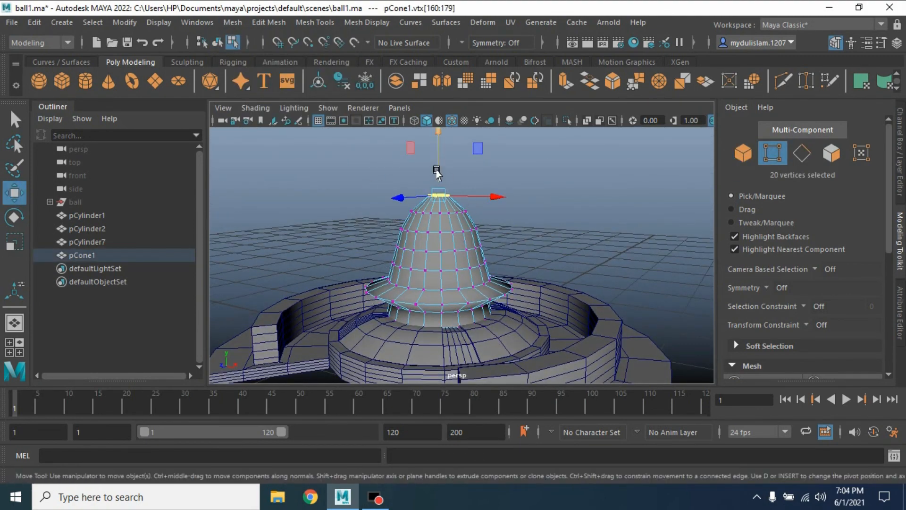
# Step: Bevel an edge loop on the cone, adjust the bevel, and return to object selection
pyautogui.keyDown('alt'); pyautogui.moveTo(496, 250); pyautogui.dragTo(490, 236); pyautogui.keyUp('alt')
pyautogui.scroll(4, 491, 239)
pyautogui.moveTo(465, 246); pyautogui.dragTo(465, 213, button='right')
pyautogui.doubleClick(453, 253)
pyautogui.click(613, 82)
pyautogui.moveTo(608, 281); pyautogui.dragTo(619, 281)
pyautogui.click(743, 153)
# Step: Unhide the ball and lower it onto the top of the cone
pyautogui.keyDown('alt'); pyautogui.moveTo(528, 208); pyautogui.dragTo(524, 241); pyautogui.keyUp('alt')
pyautogui.click(70, 202)
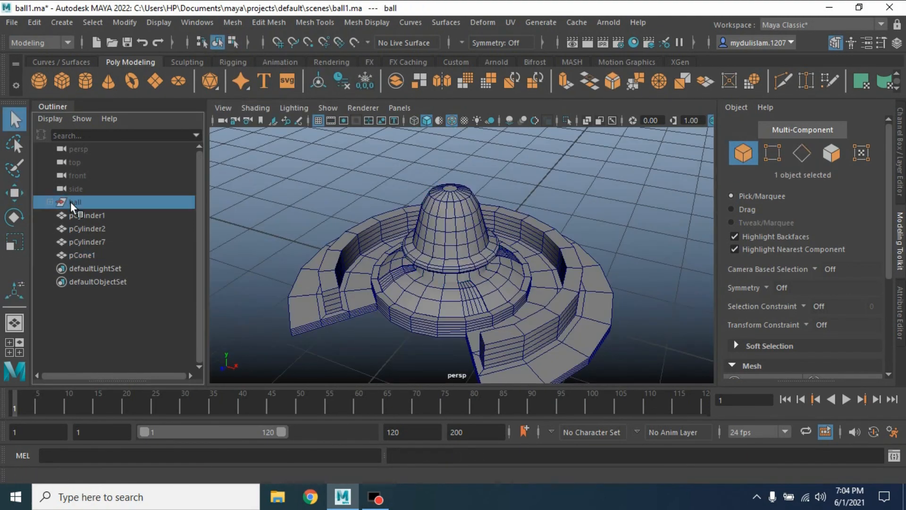
pyautogui.press('a')
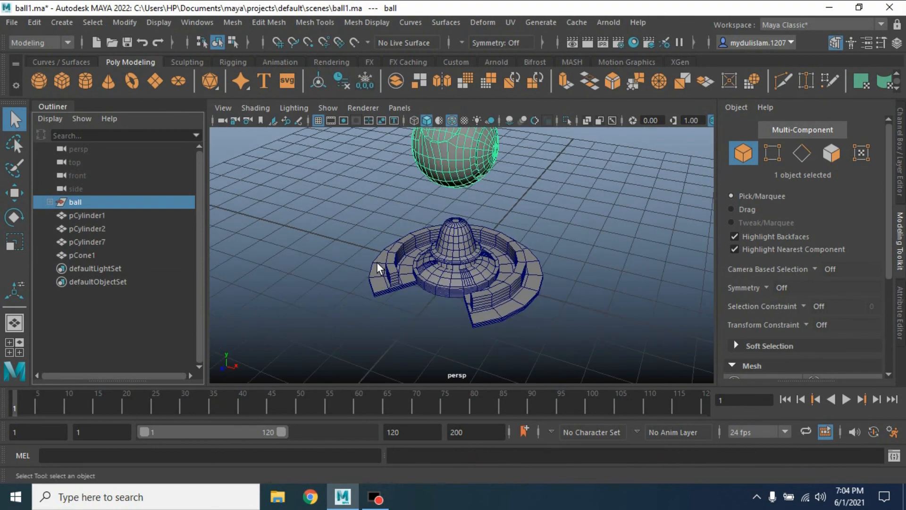
pyautogui.click(14, 193)
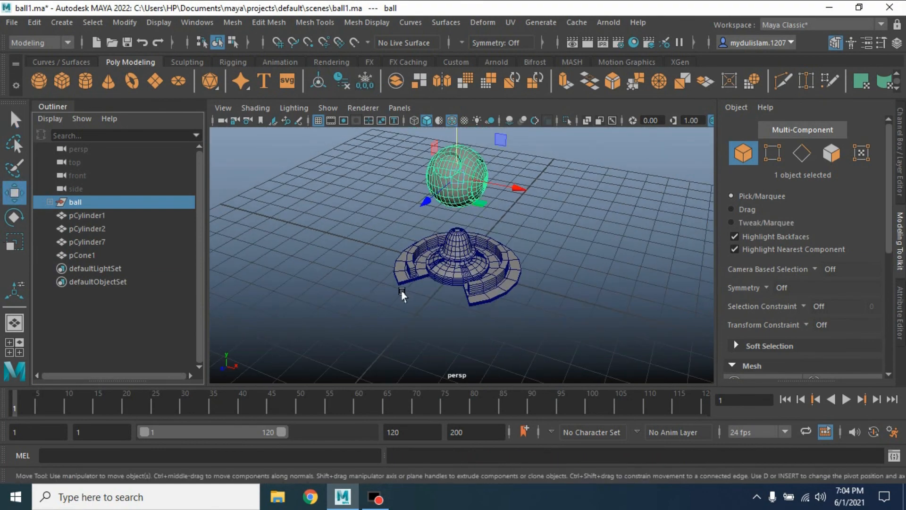
pyautogui.keyDown('alt'); pyautogui.moveTo(403, 295); pyautogui.dragTo(430, 279); pyautogui.keyUp('alt')
pyautogui.moveTo(455, 142); pyautogui.dragTo(486, 323)
# Step: Group the ball, cone and all base parts together and rename the group shader
pyautogui.moveTo(270, 141); pyautogui.dragTo(593, 361)
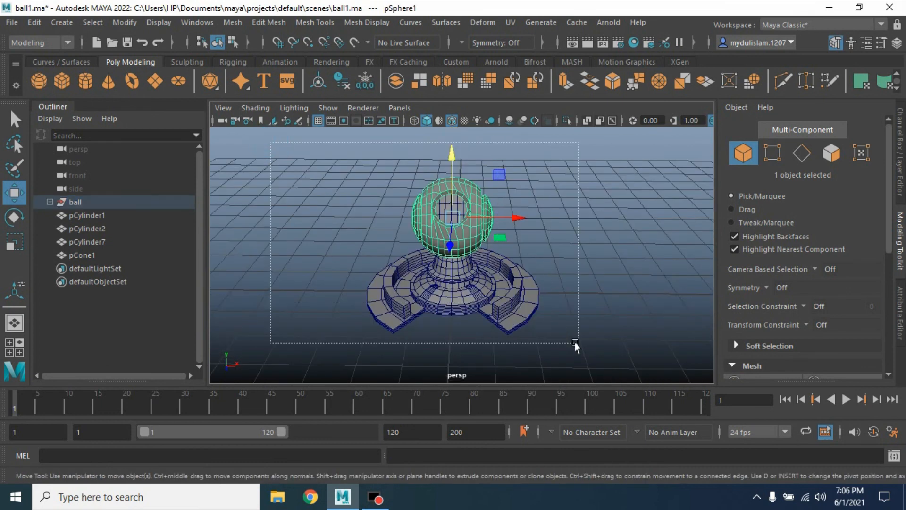
pyautogui.hotkey('ctrl', 'g')
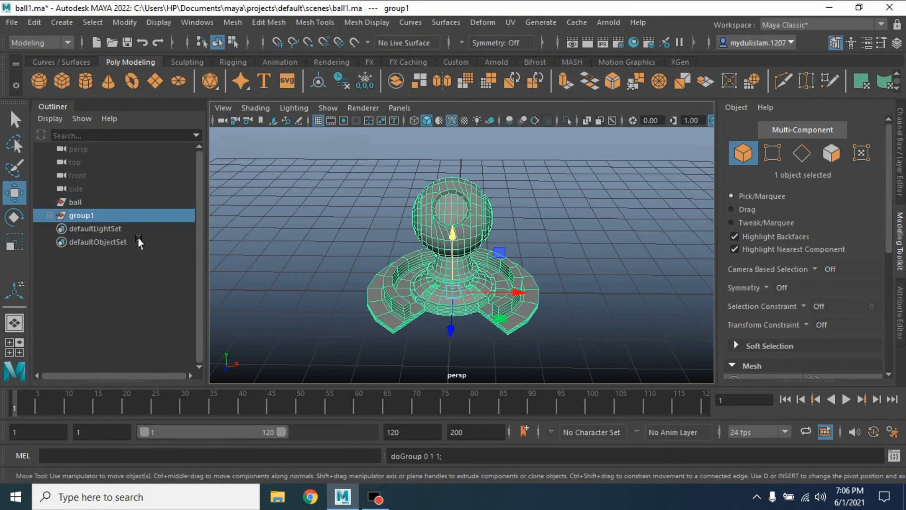
pyautogui.click(100, 217)
pyautogui.doubleClick(100, 217)
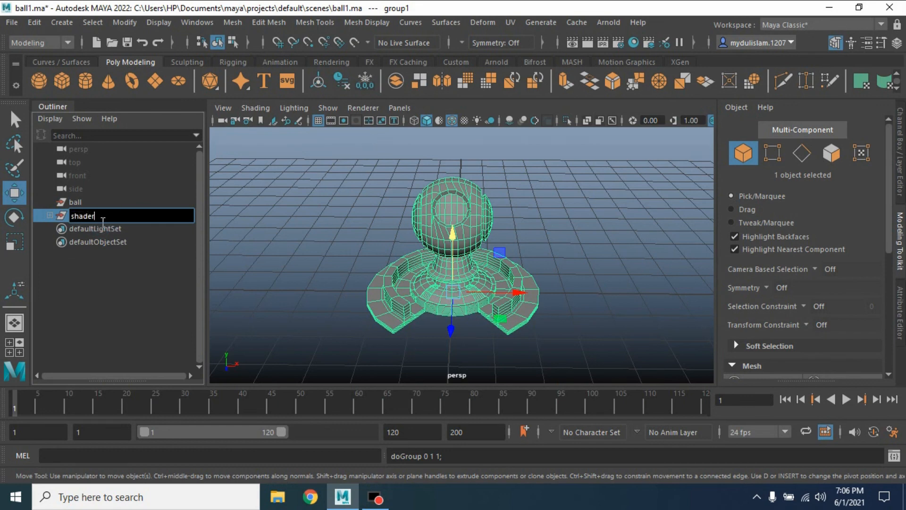
pyautogui.press('Return')
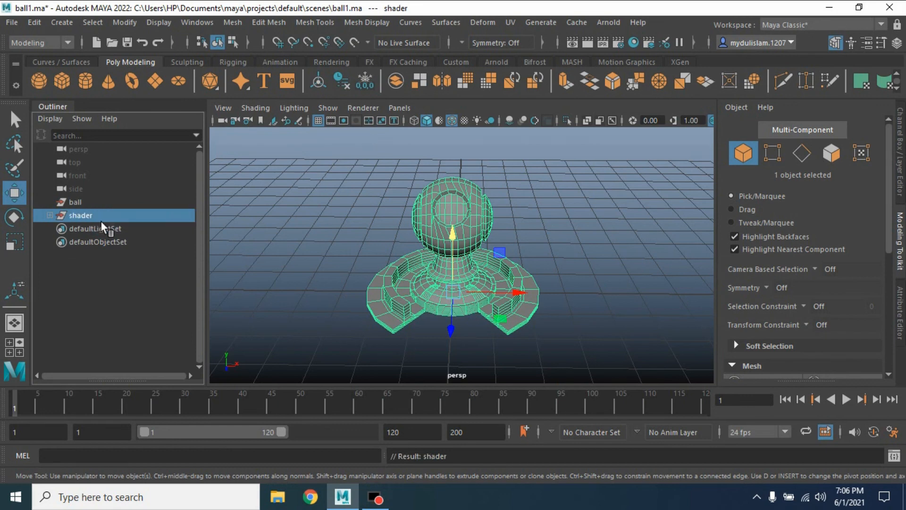